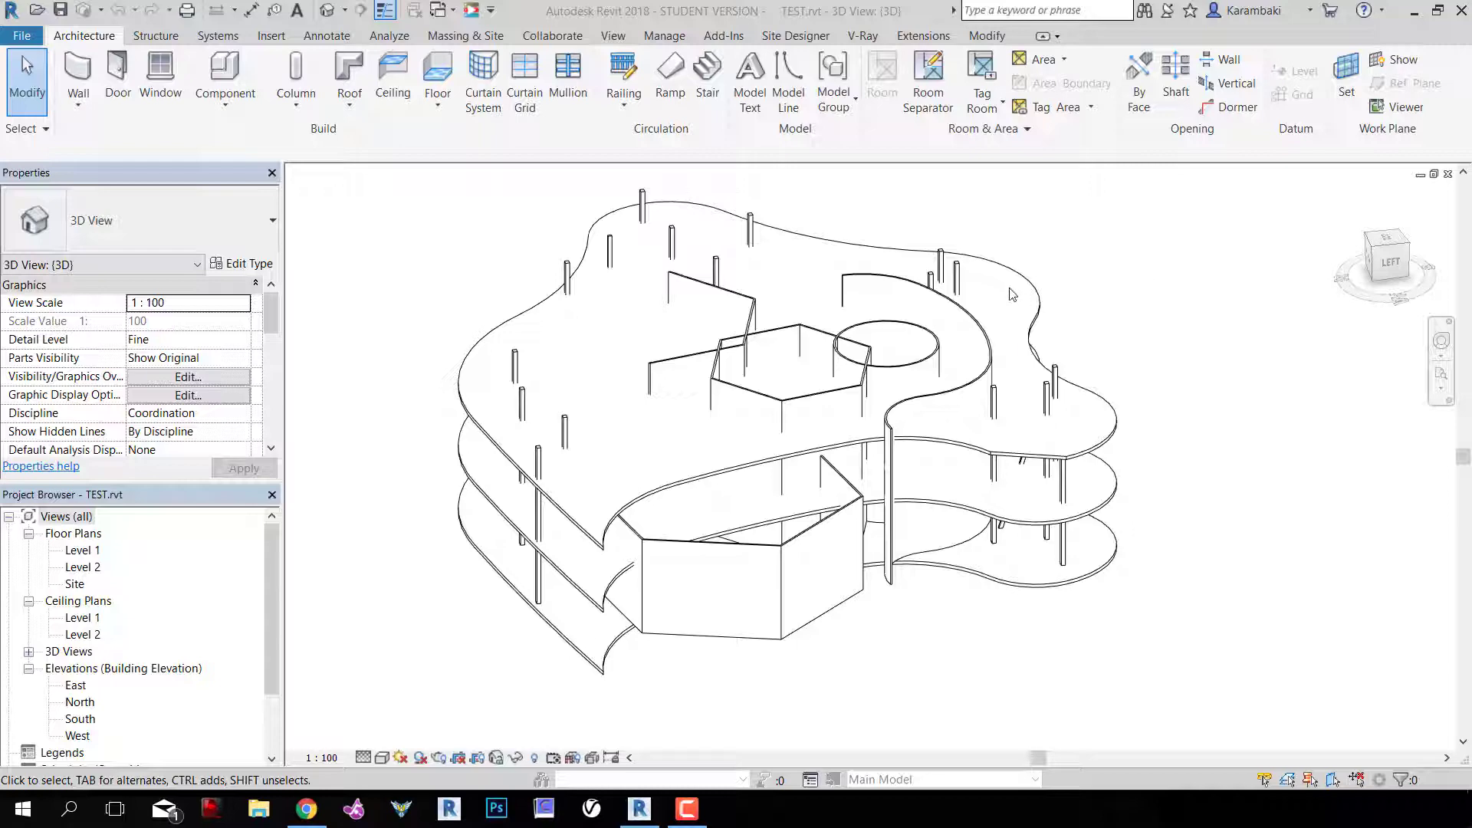
Examine how the columns and the curved wall cross the floor slabs from several angles in the 3D view
click(955, 268)
shift+middle_drag(1132, 369, 1024, 201)
click(906, 318)
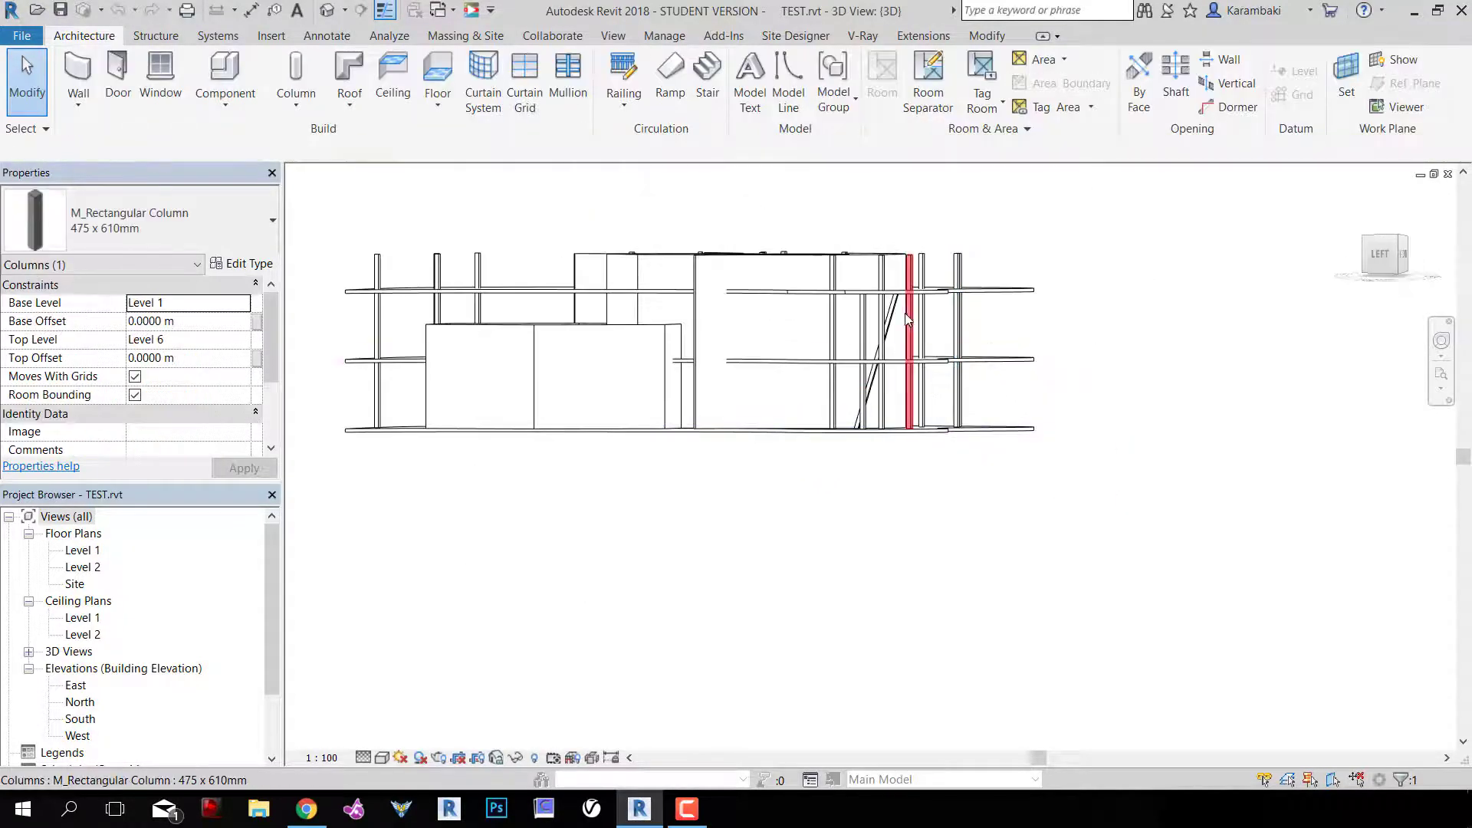
scroll(906, 316, up, 3)
click(884, 322)
shift+middle_drag(884, 322, 813, 613)
scroll(813, 614, down, 2)
key(Escape)
key(Tab)
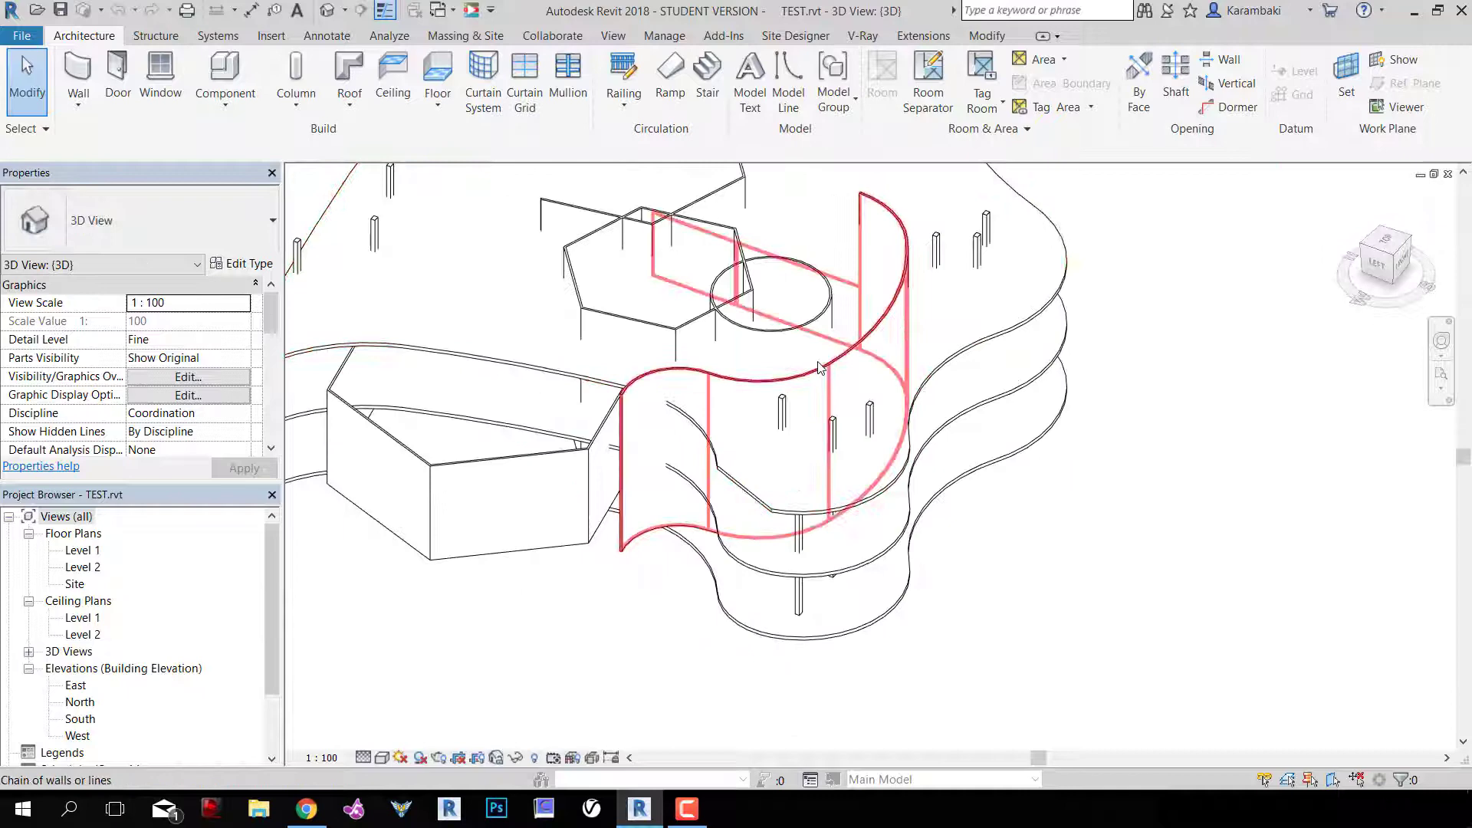
click(819, 367)
scroll(819, 367, down, 2)
key(Escape)
shift+middle_drag(743, 427, 1013, 361)
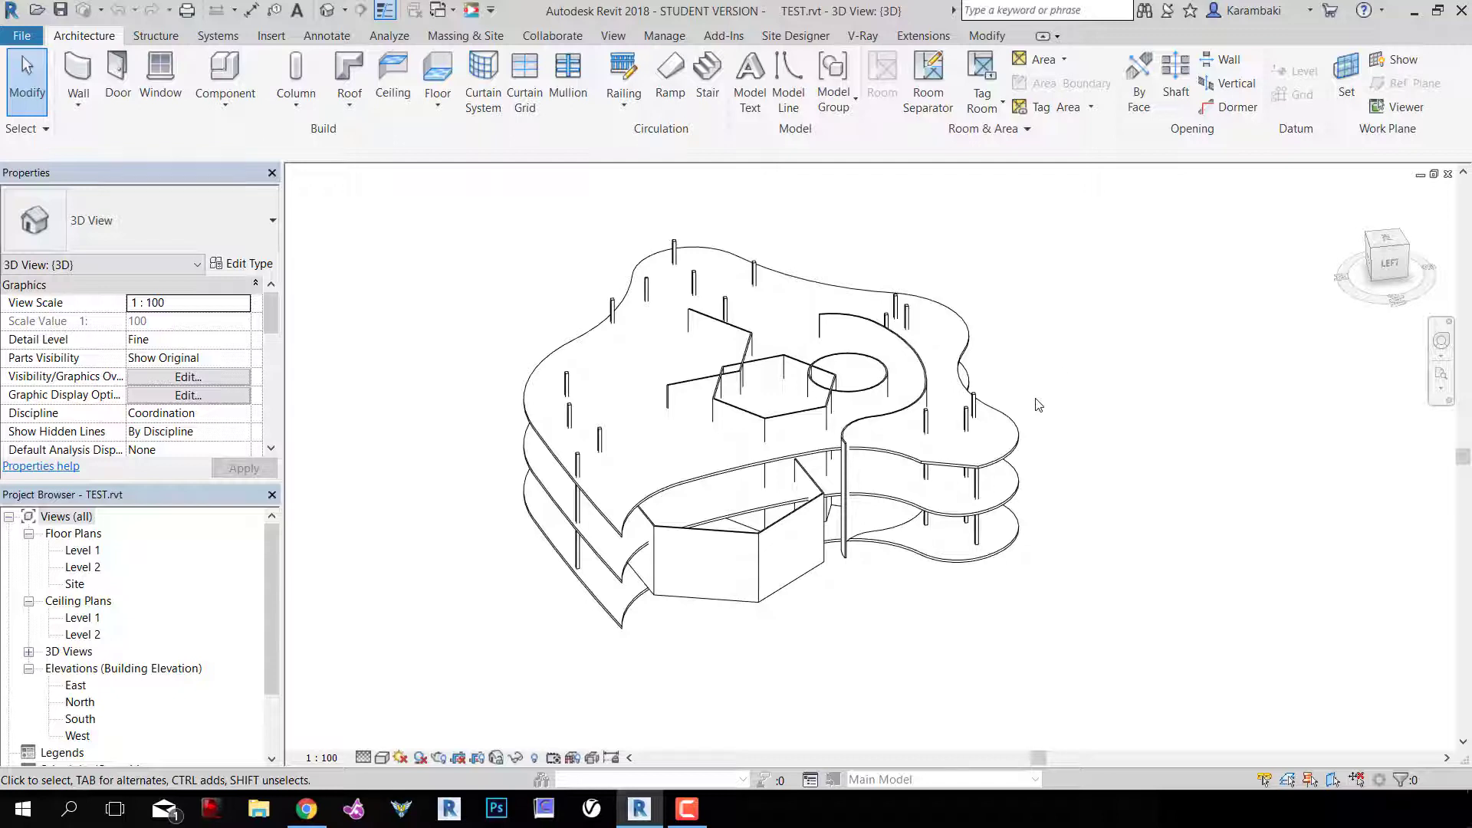
scroll(1038, 404, up, 3)
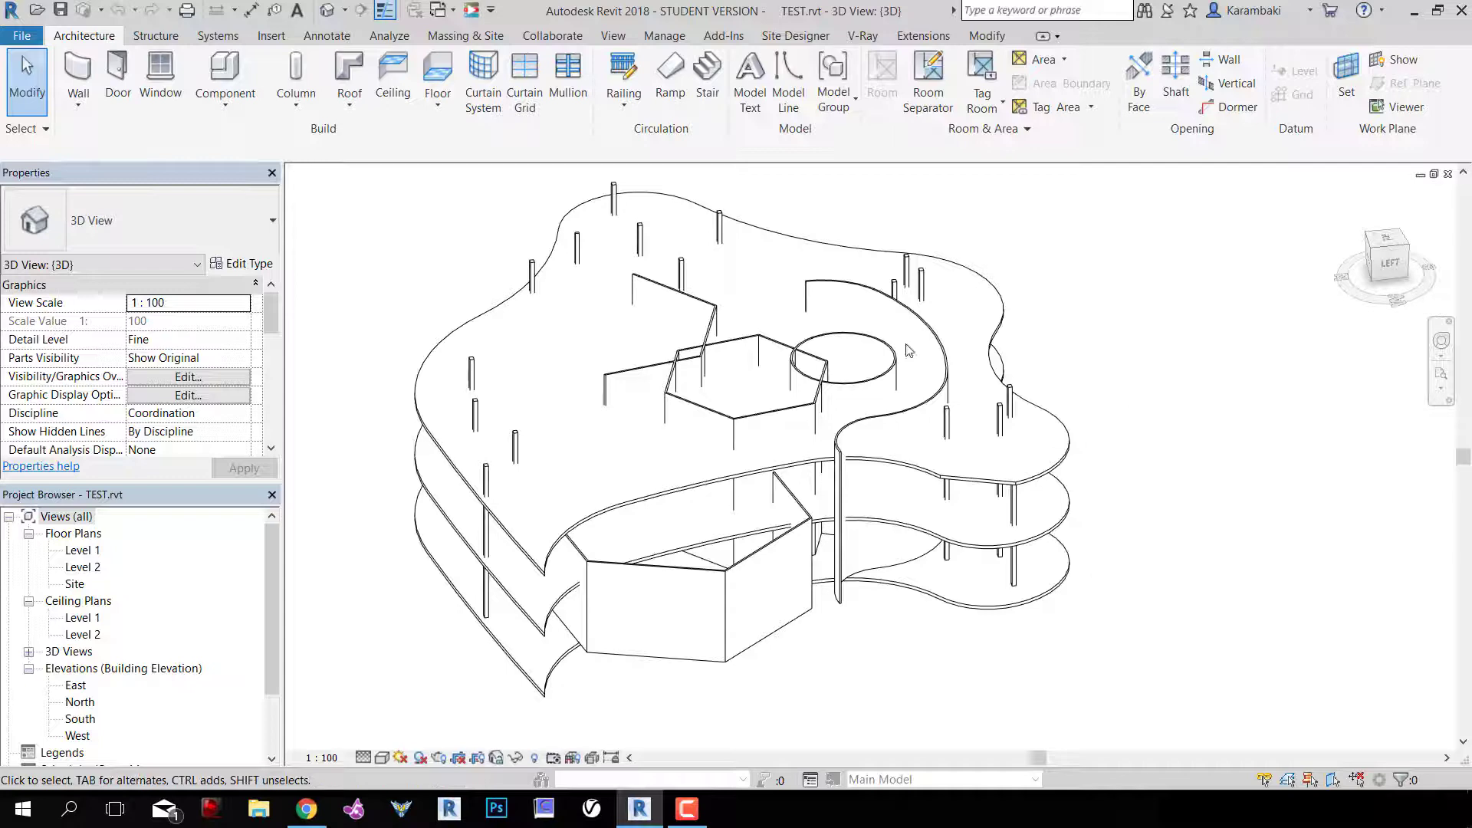
Run an interference check of Columns, Structural Columns and Walls against Floors, with both category sets taken from the current project
click(551, 36)
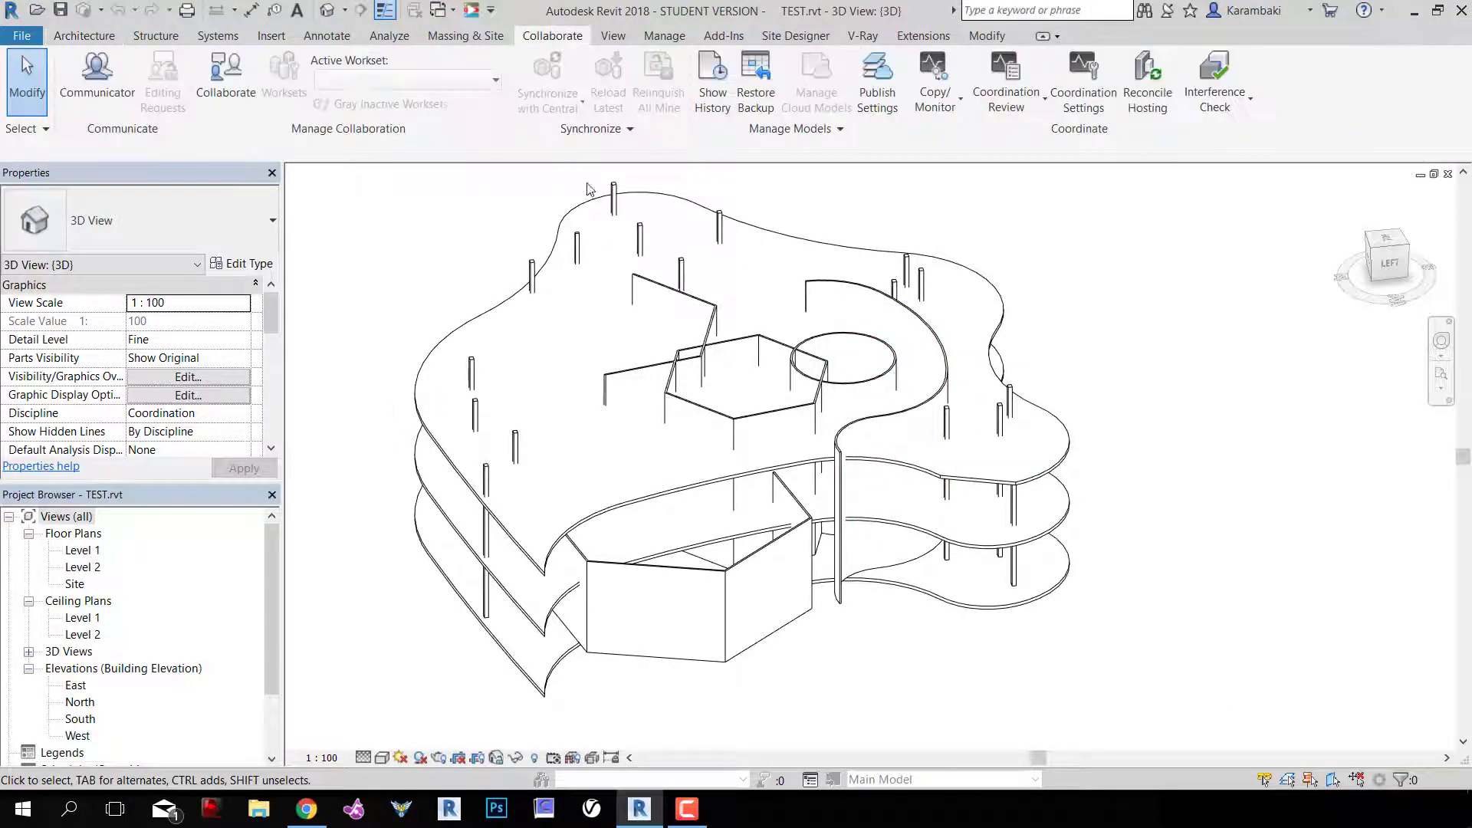
click(1213, 101)
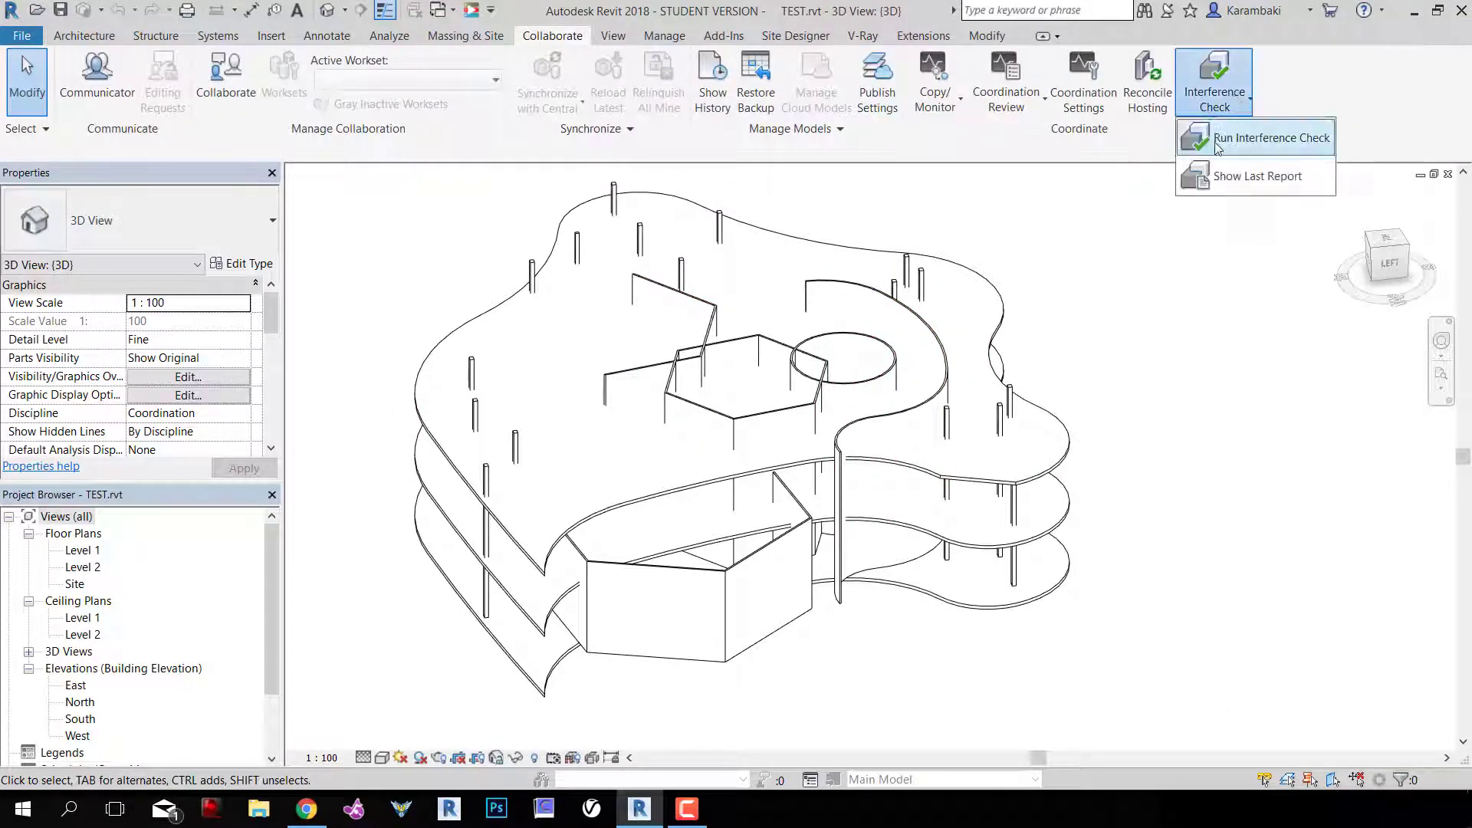
click(1209, 138)
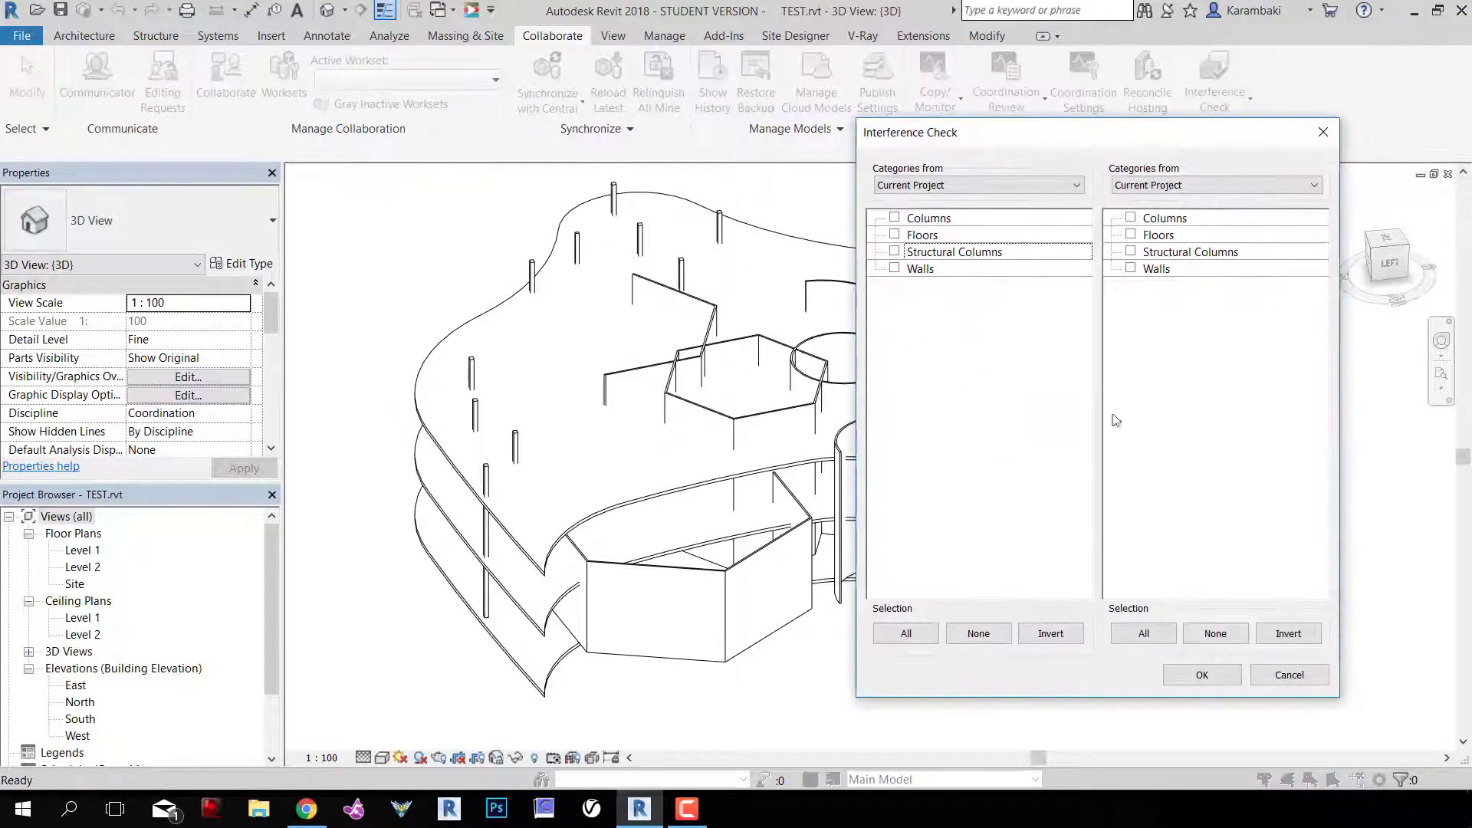
click(894, 218)
click(895, 253)
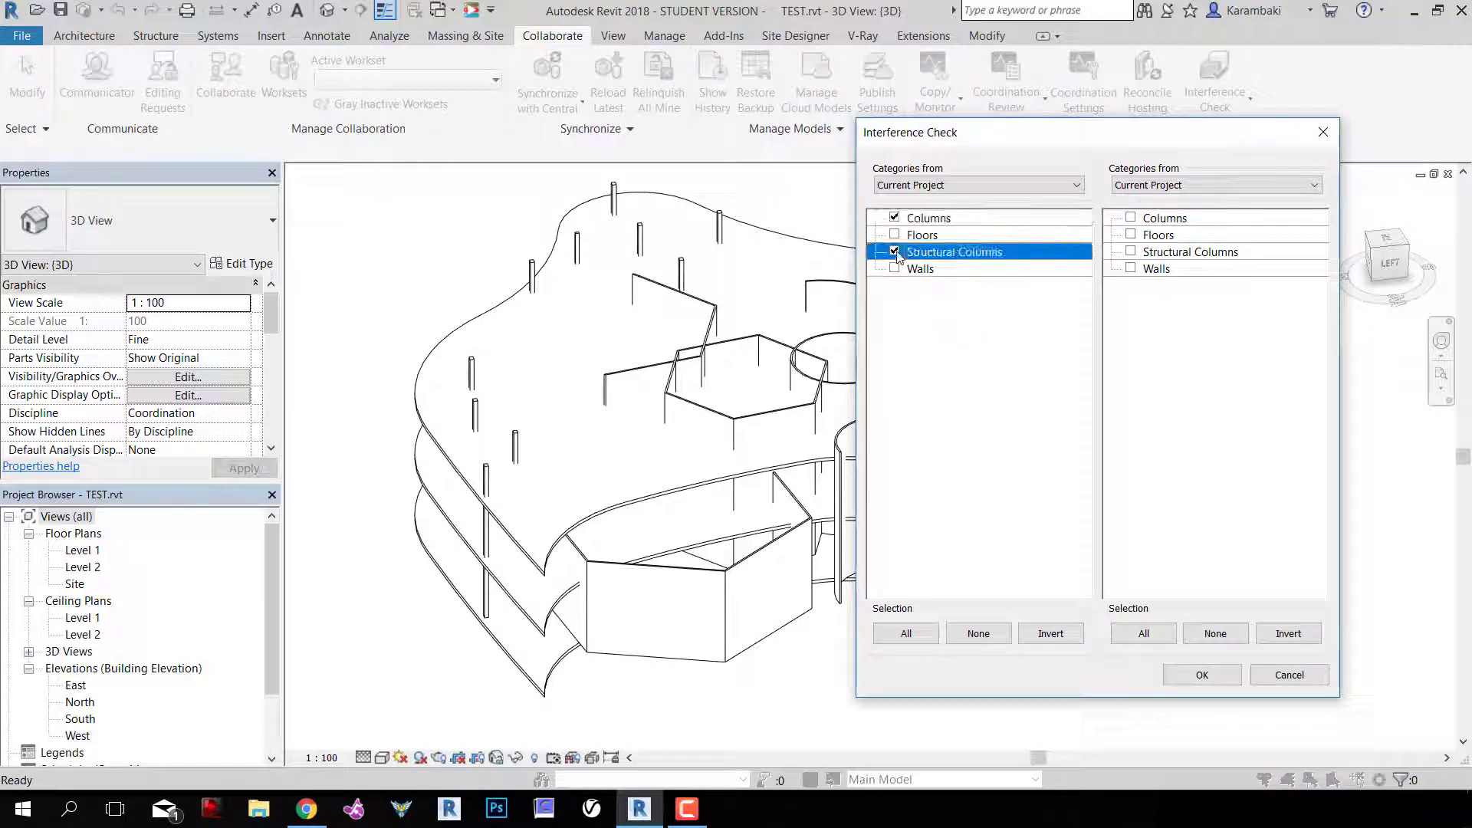
click(895, 269)
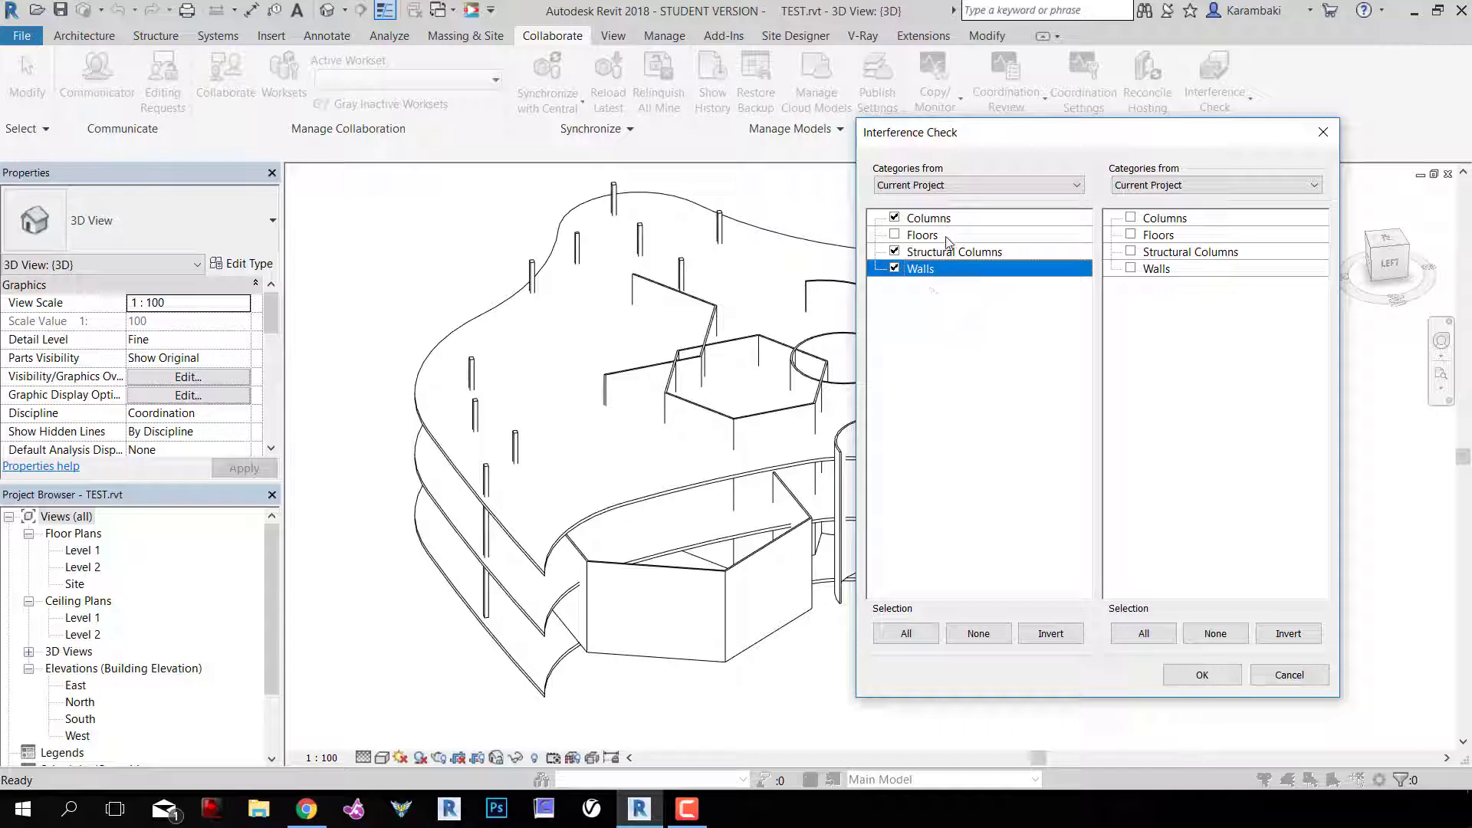
click(1132, 235)
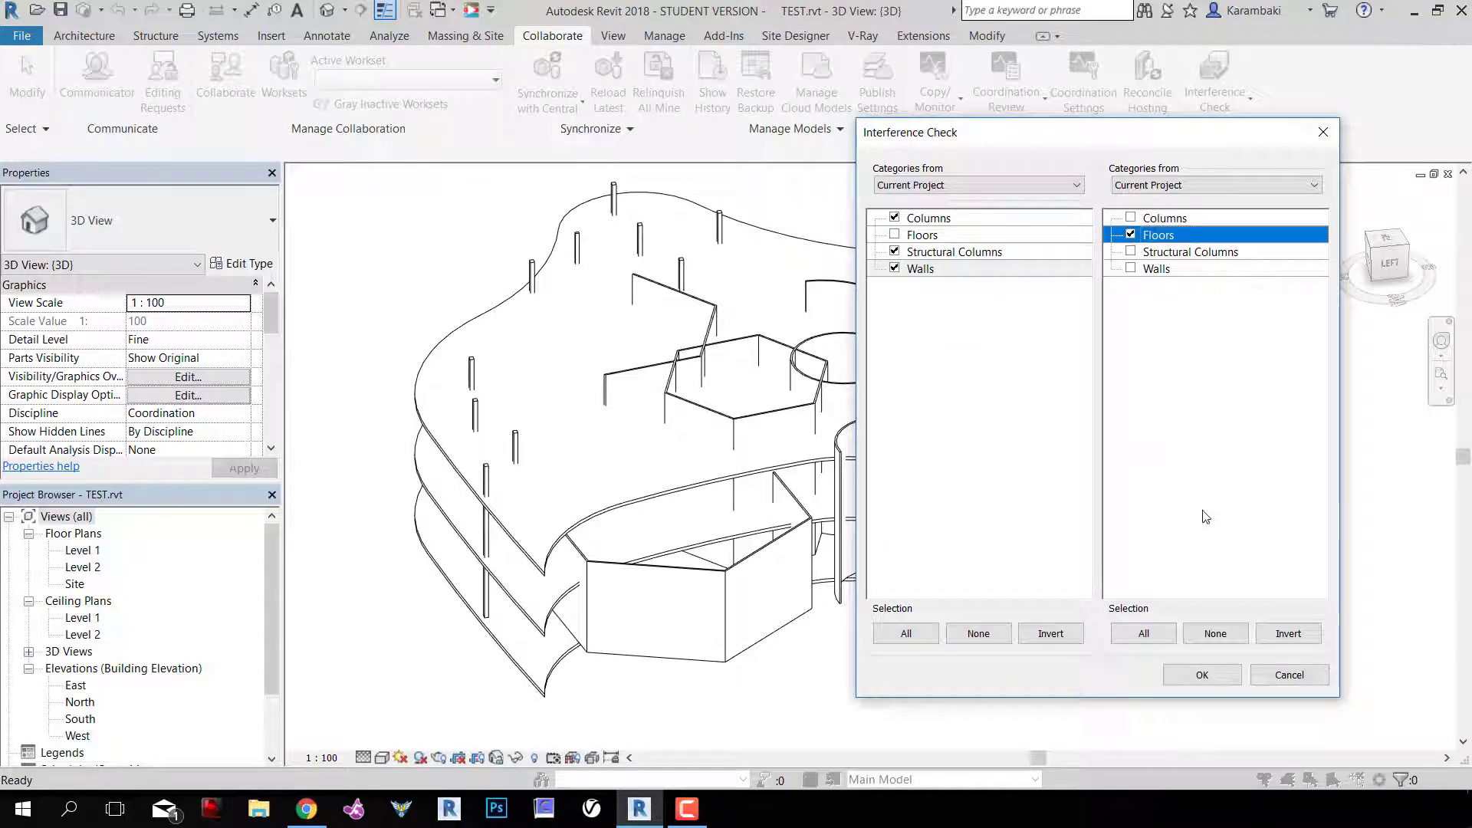
click(1161, 189)
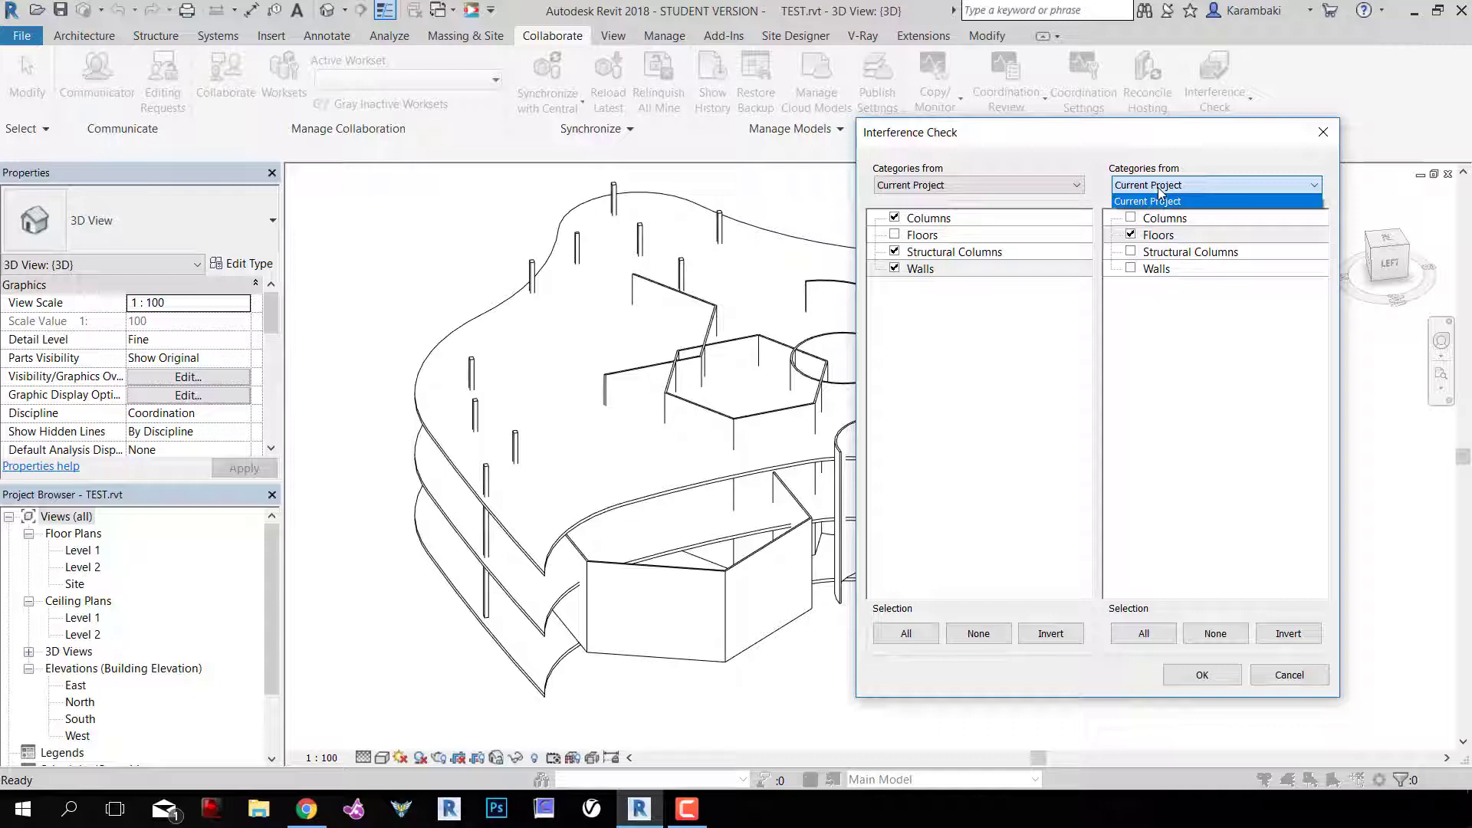
click(1158, 187)
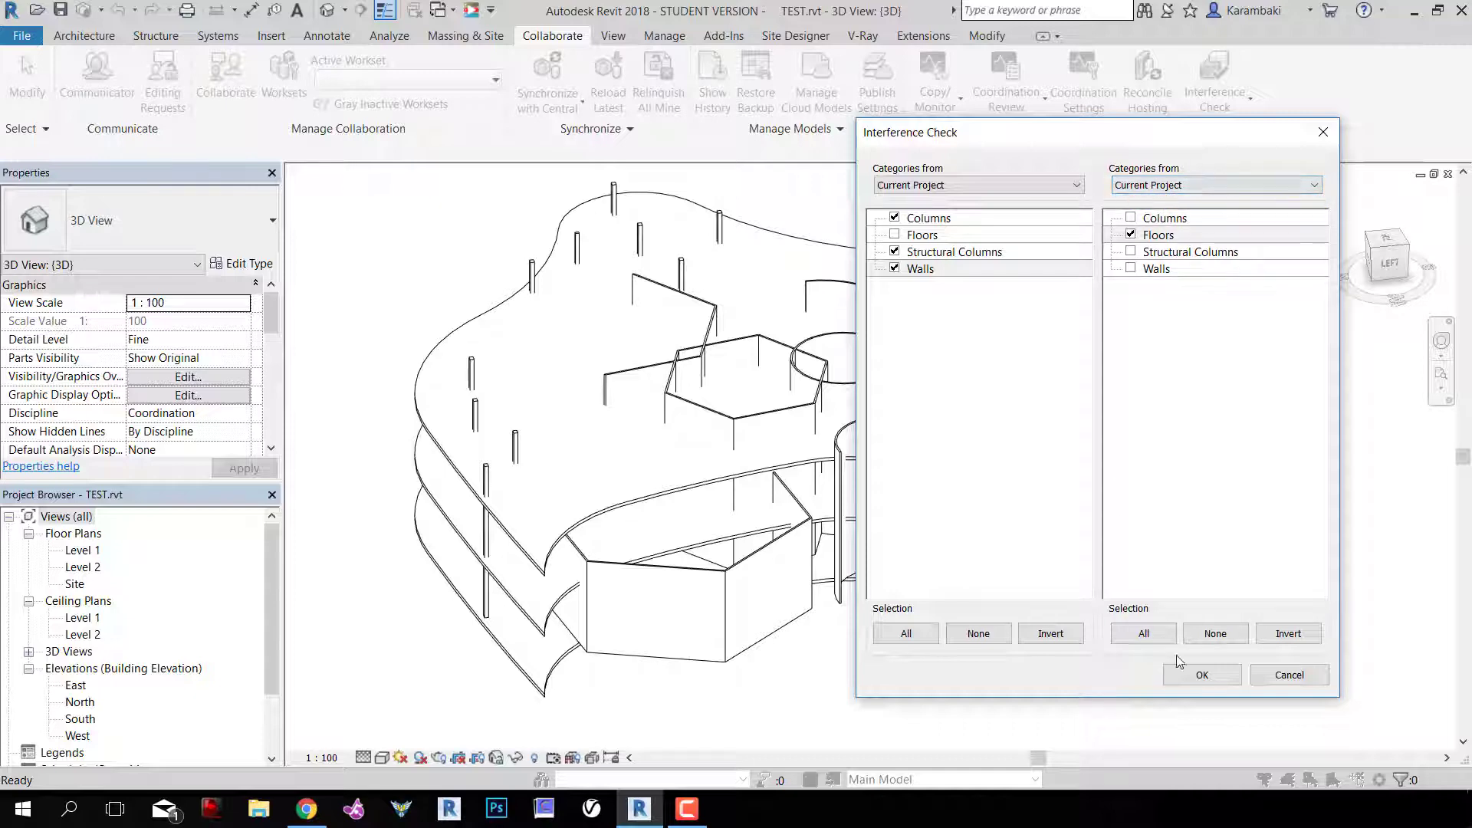
click(1189, 675)
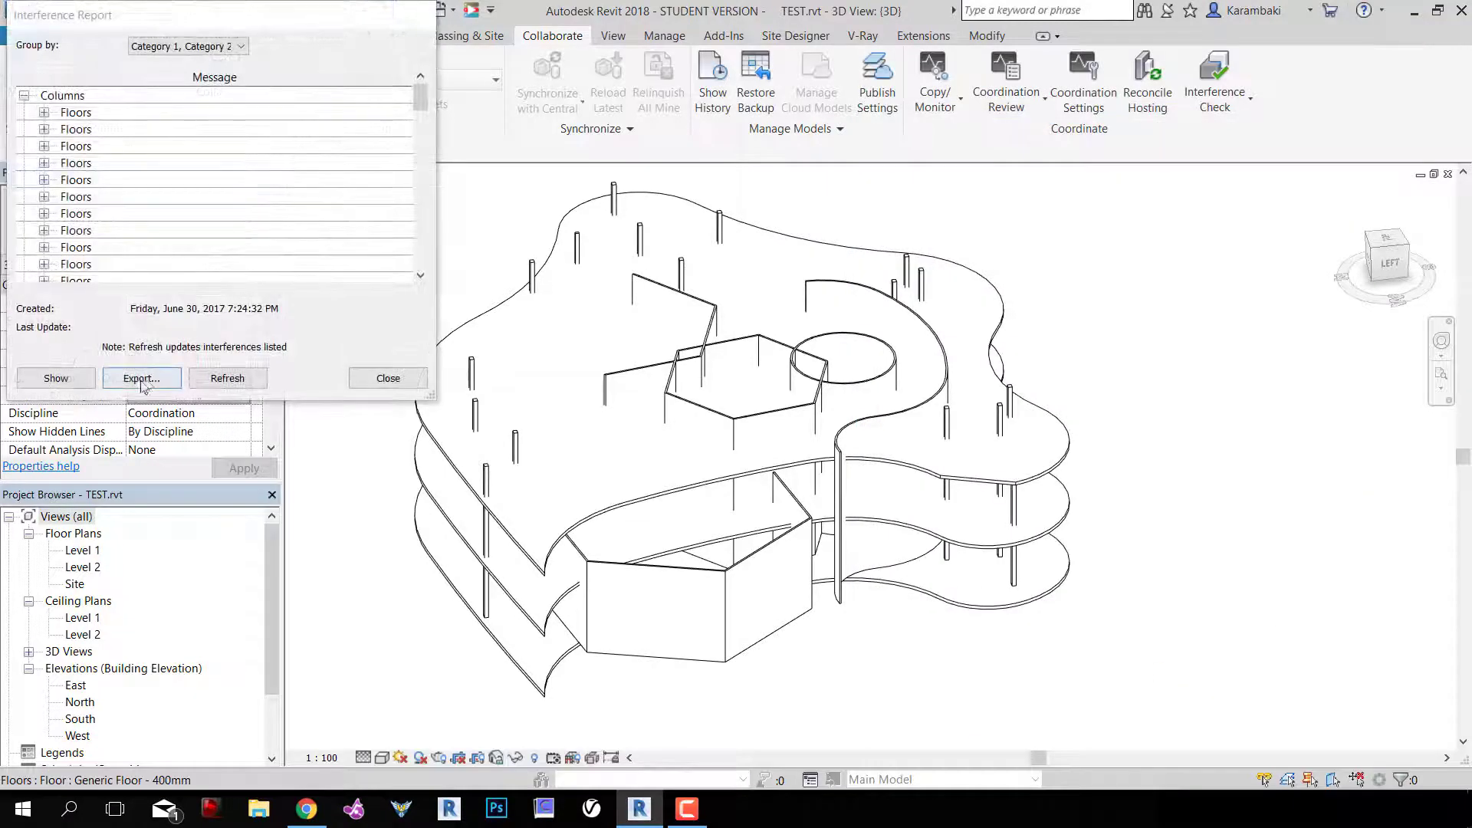
Export the interference report to the Desktop as TEST.html, replacing the existing file, and close the report
click(141, 379)
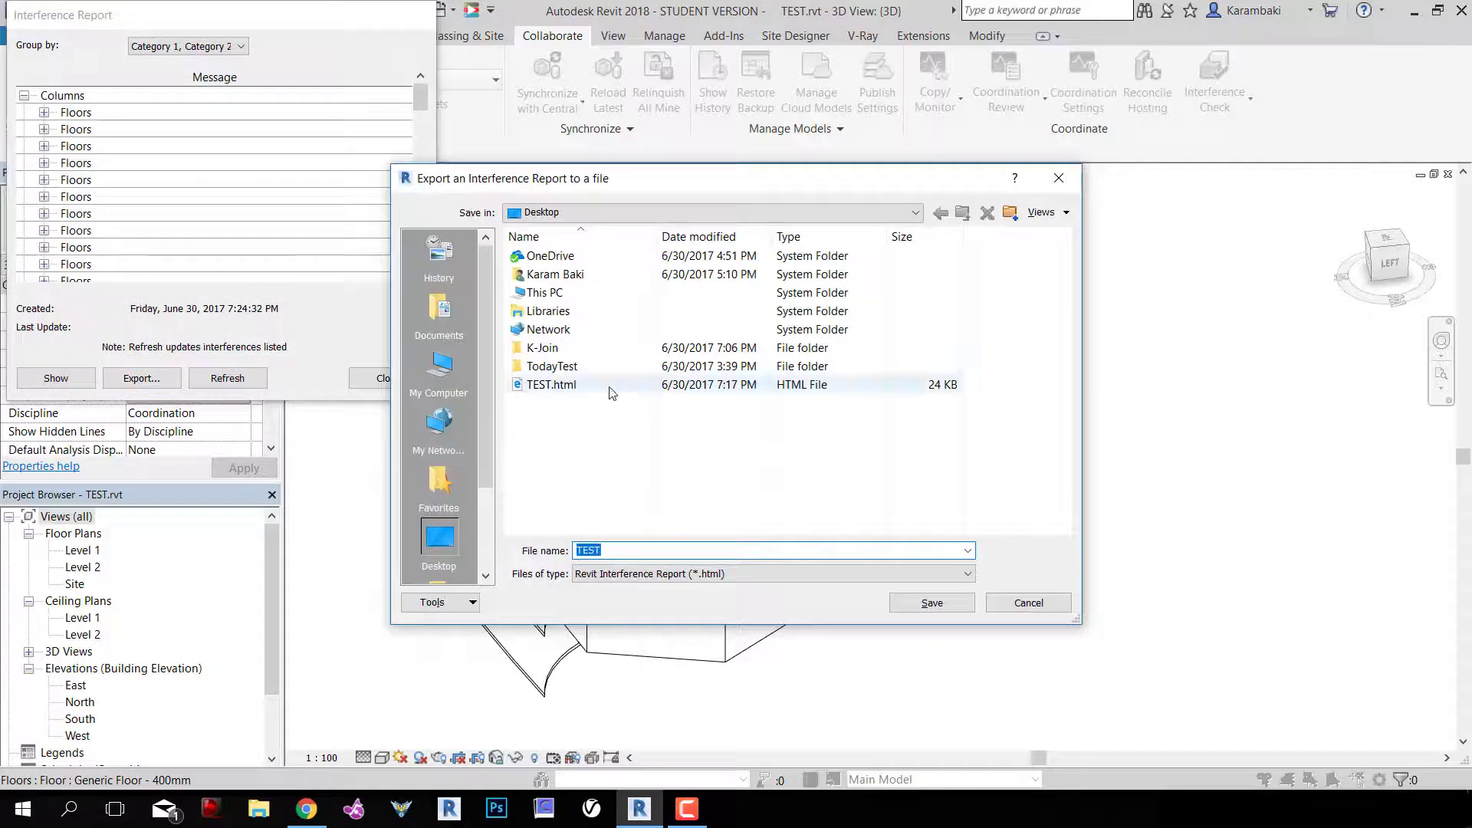
double_click(556, 384)
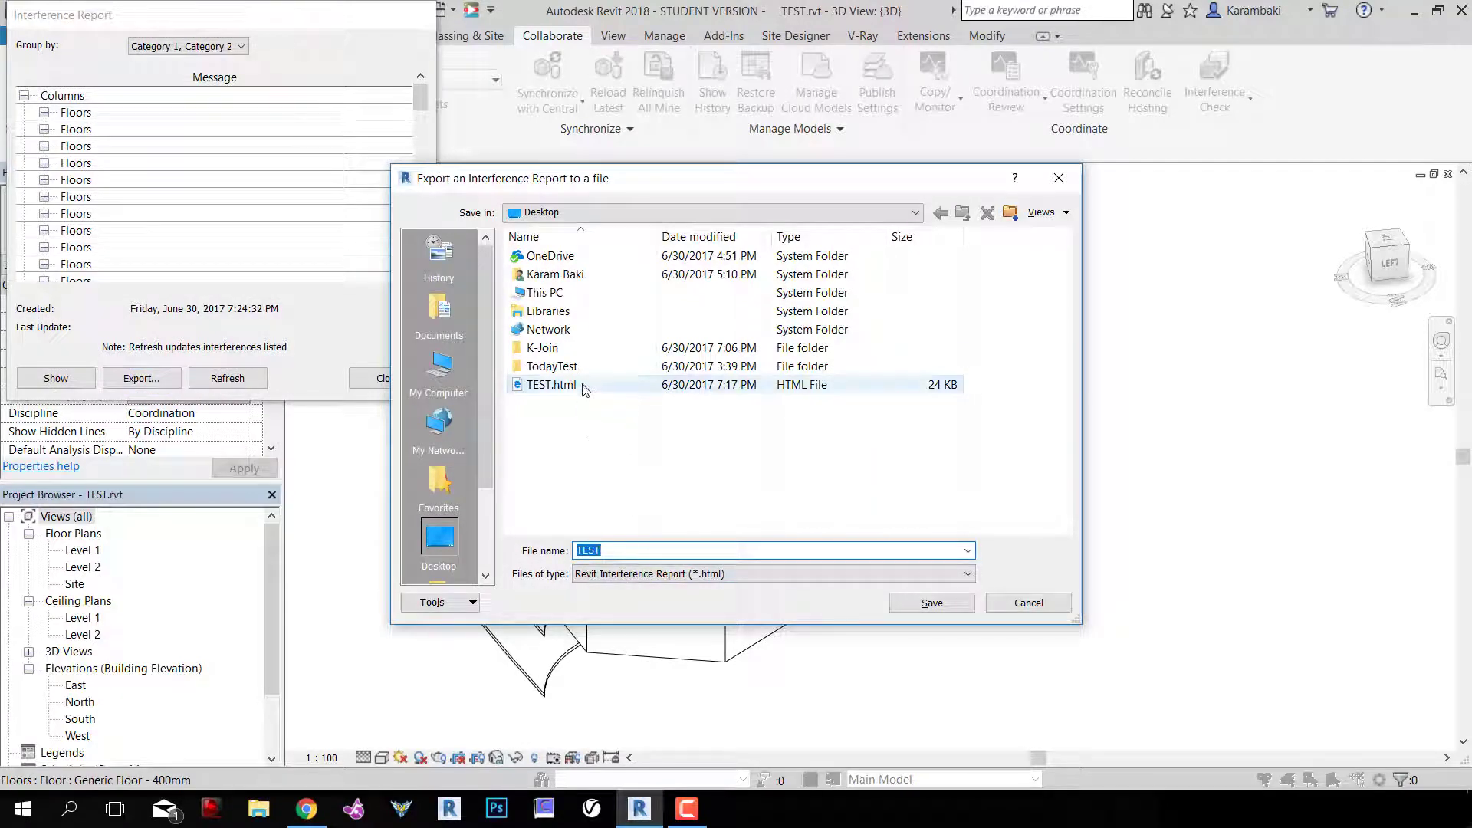
click(766, 429)
click(418, 386)
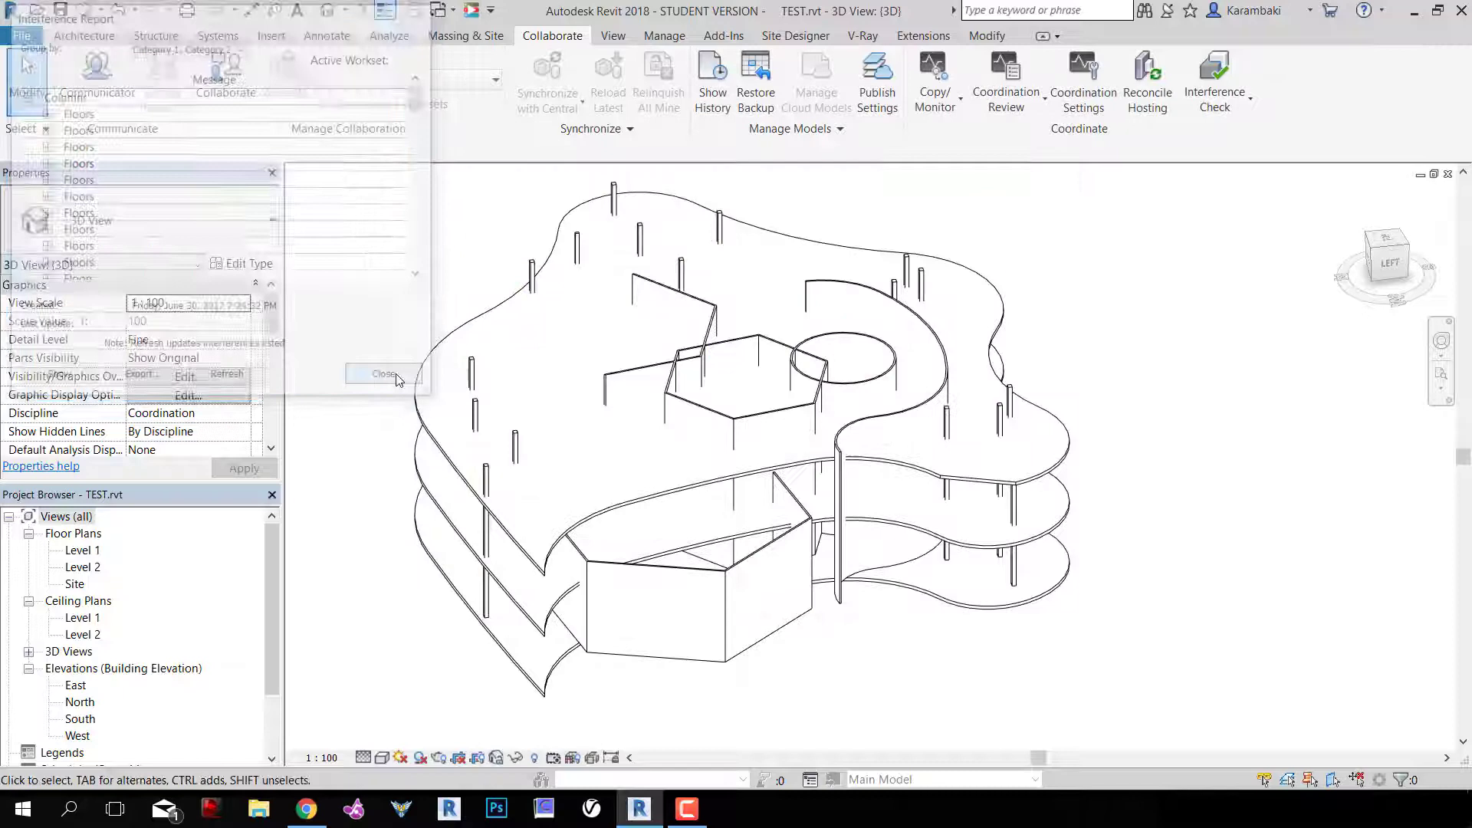
Run the K-Join Interference Check script from Dynamo Player, using TEST.html on the Desktop as its input
mouse_move(1104, 364)
shift+middle_down()
mouse_move(1109, 306)
mouse_move(1103, 334)
shift+middle_up()
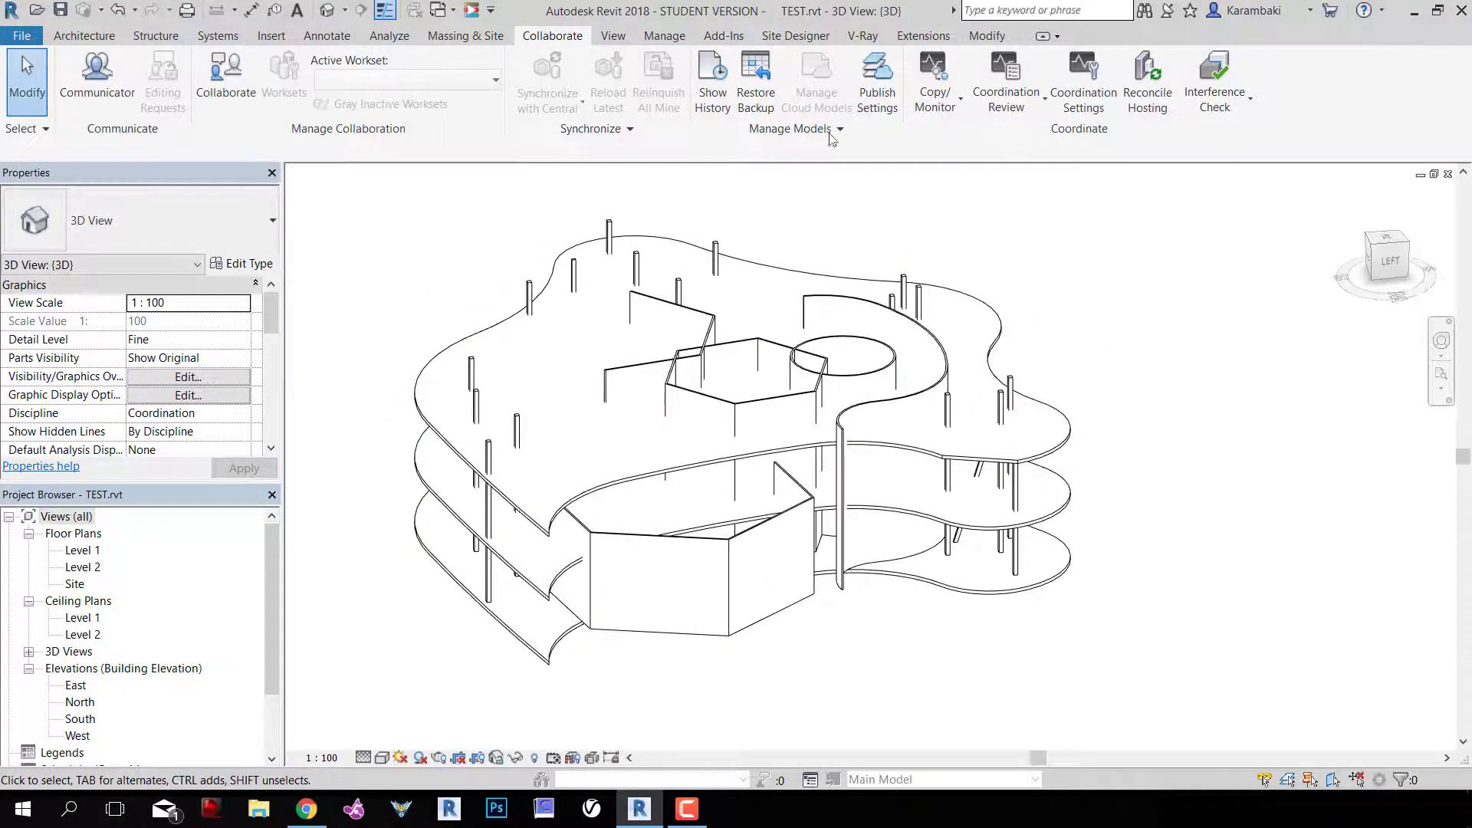
click(657, 38)
click(1312, 107)
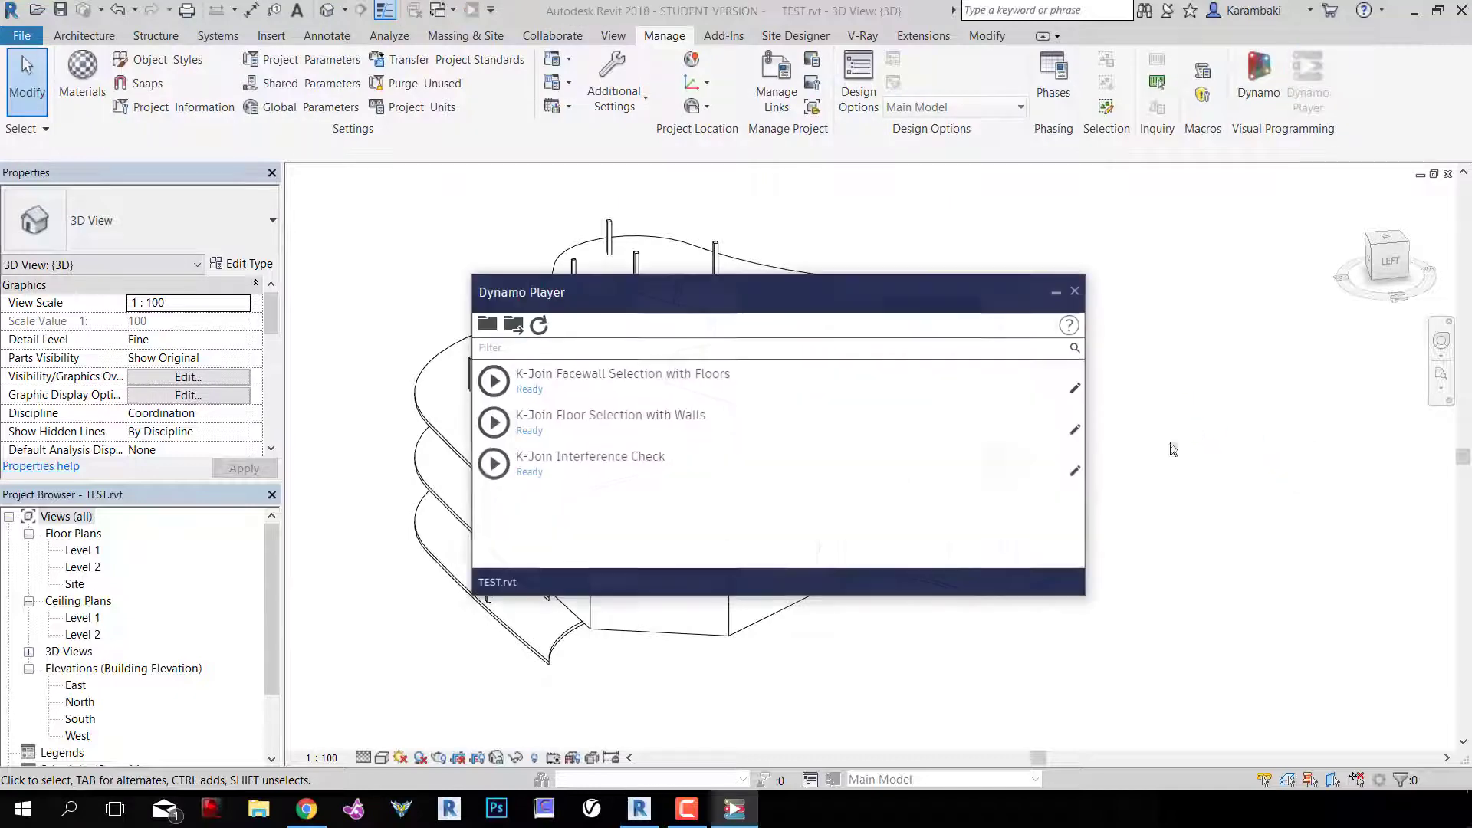
drag(679, 296, 1069, 147)
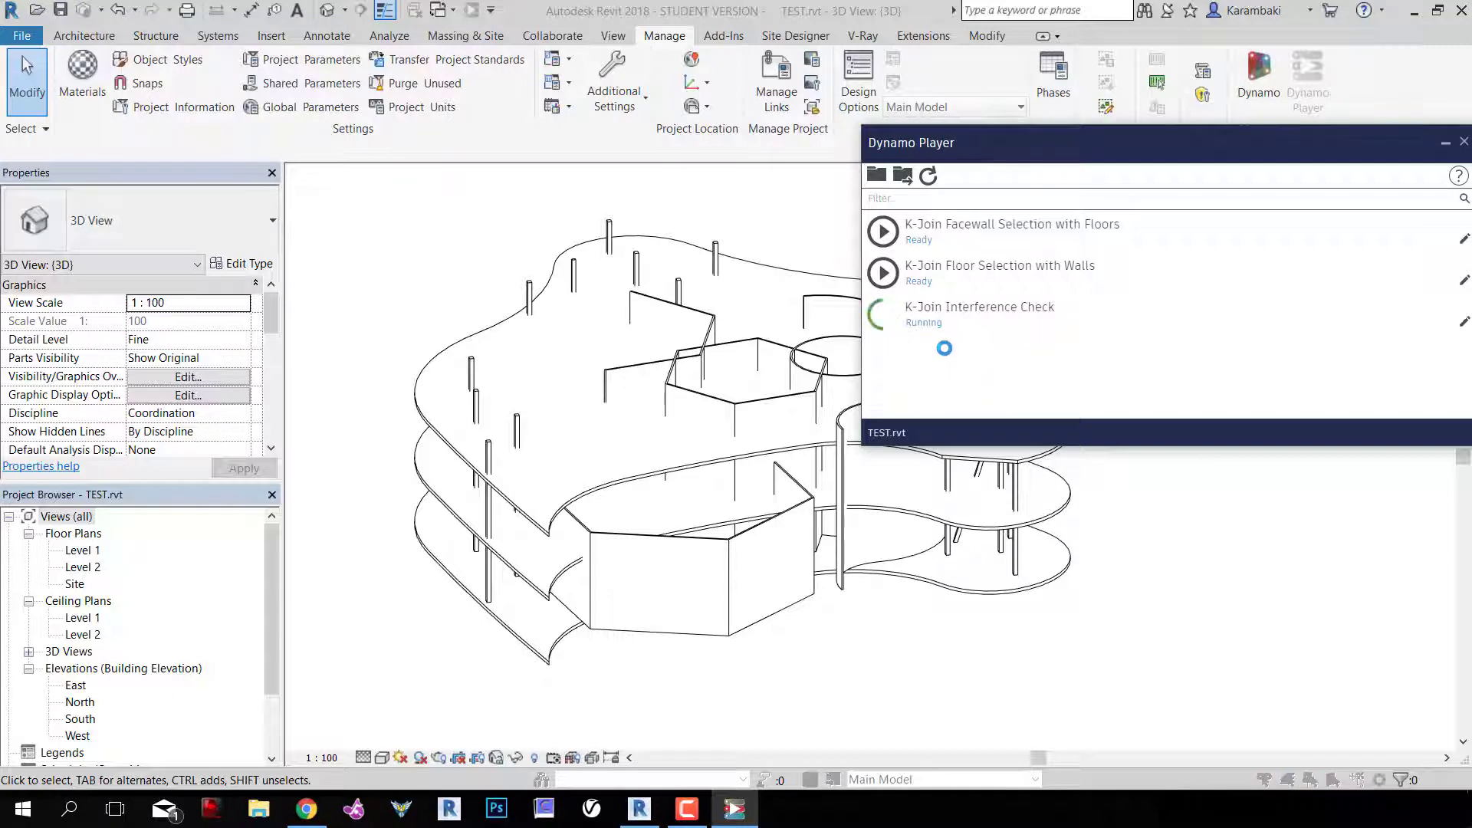
click(363, 169)
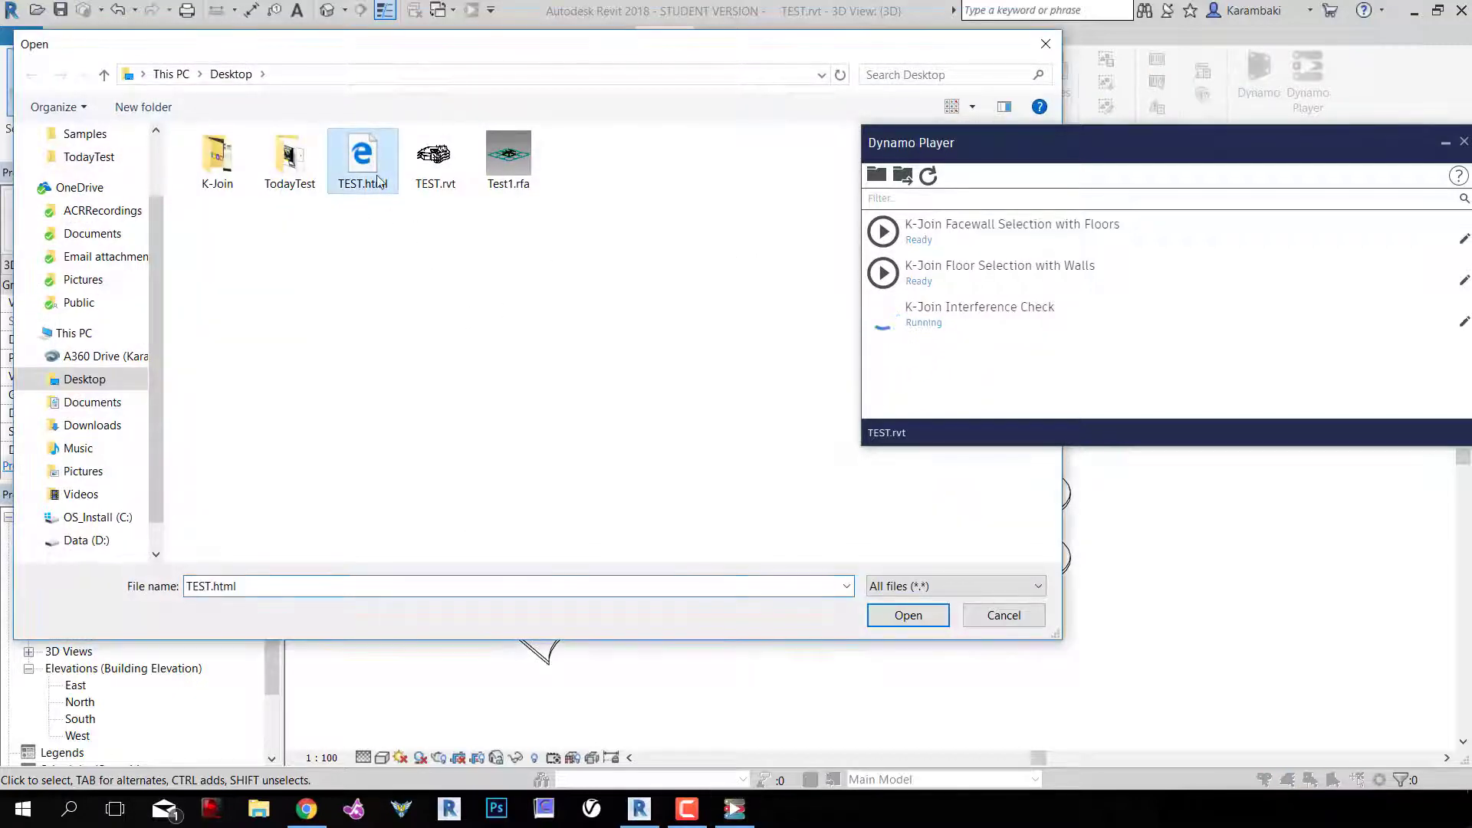
double_click(360, 153)
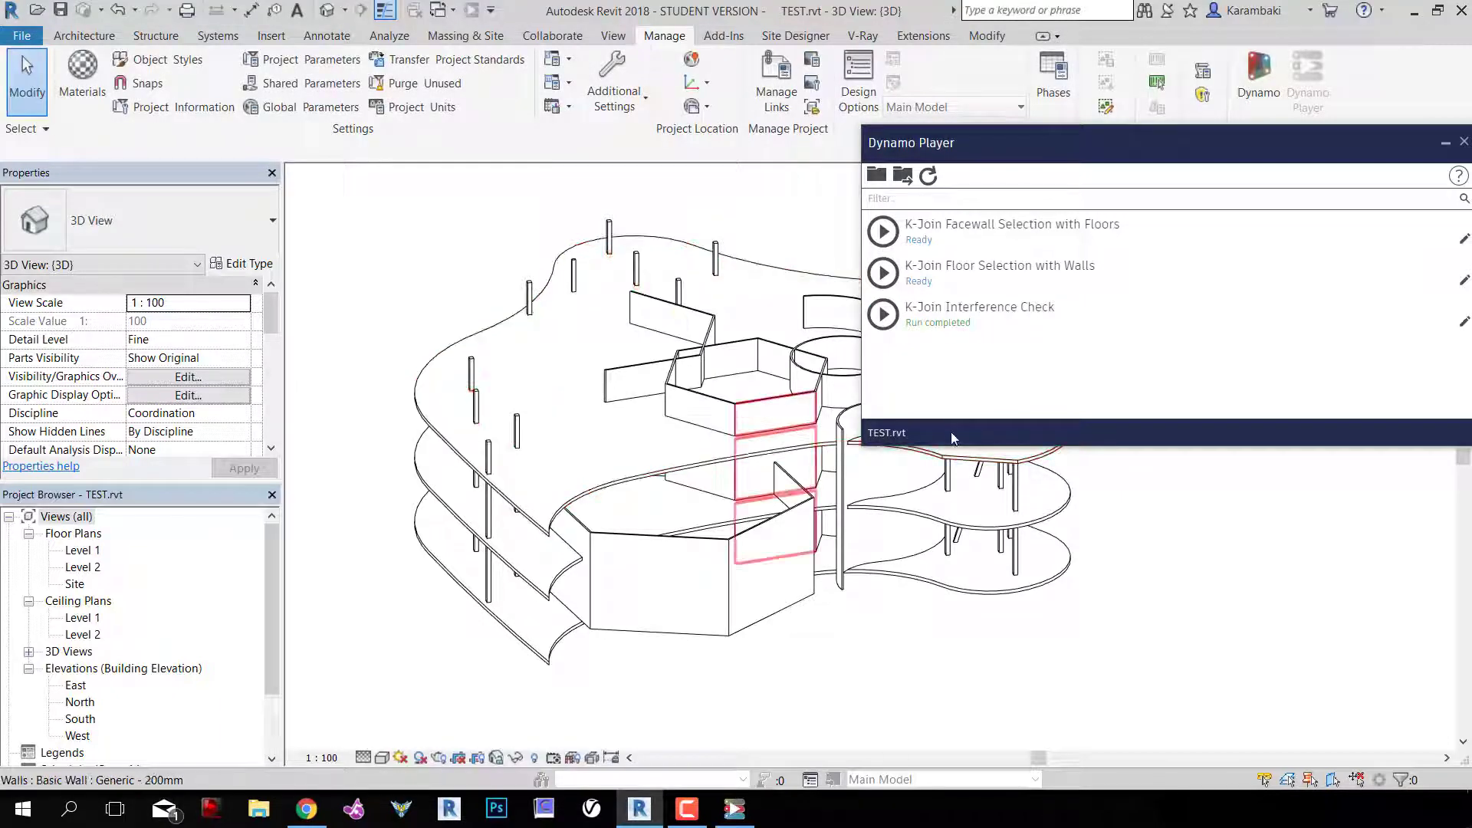
Inspect the rectangular columns where they pass through the floor slabs
click(552, 421)
click(463, 302)
shift+middle_drag(463, 302, 446, 383)
click(385, 261)
click(447, 384)
scroll(447, 384, up, 2)
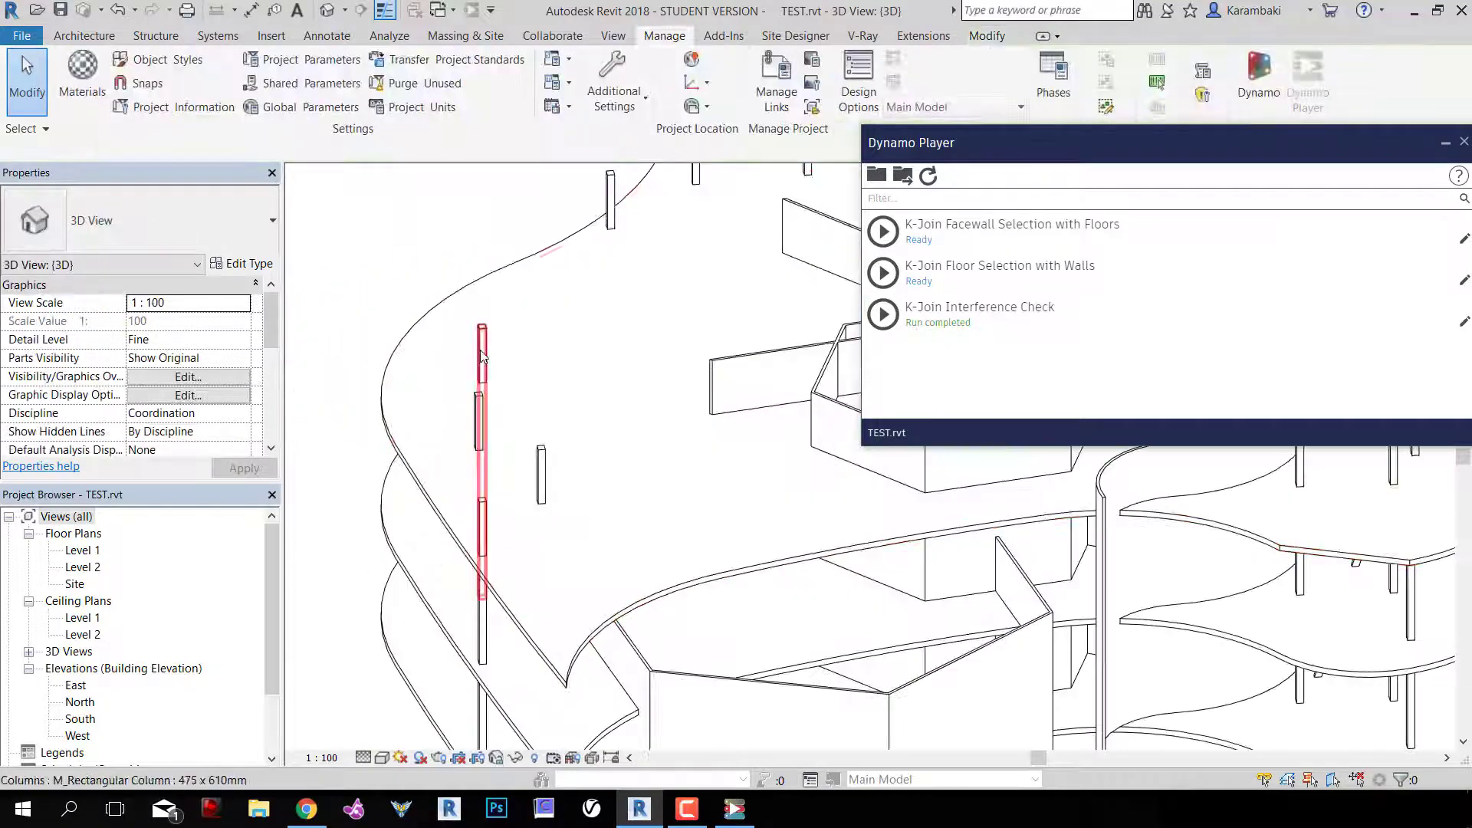
click(481, 356)
shift+middle_drag(565, 549, 624, 493)
key(Escape)
Inspect the curved wall and the neighbouring columns where they meet the three floor slabs
middle_drag(844, 475, 462, 446)
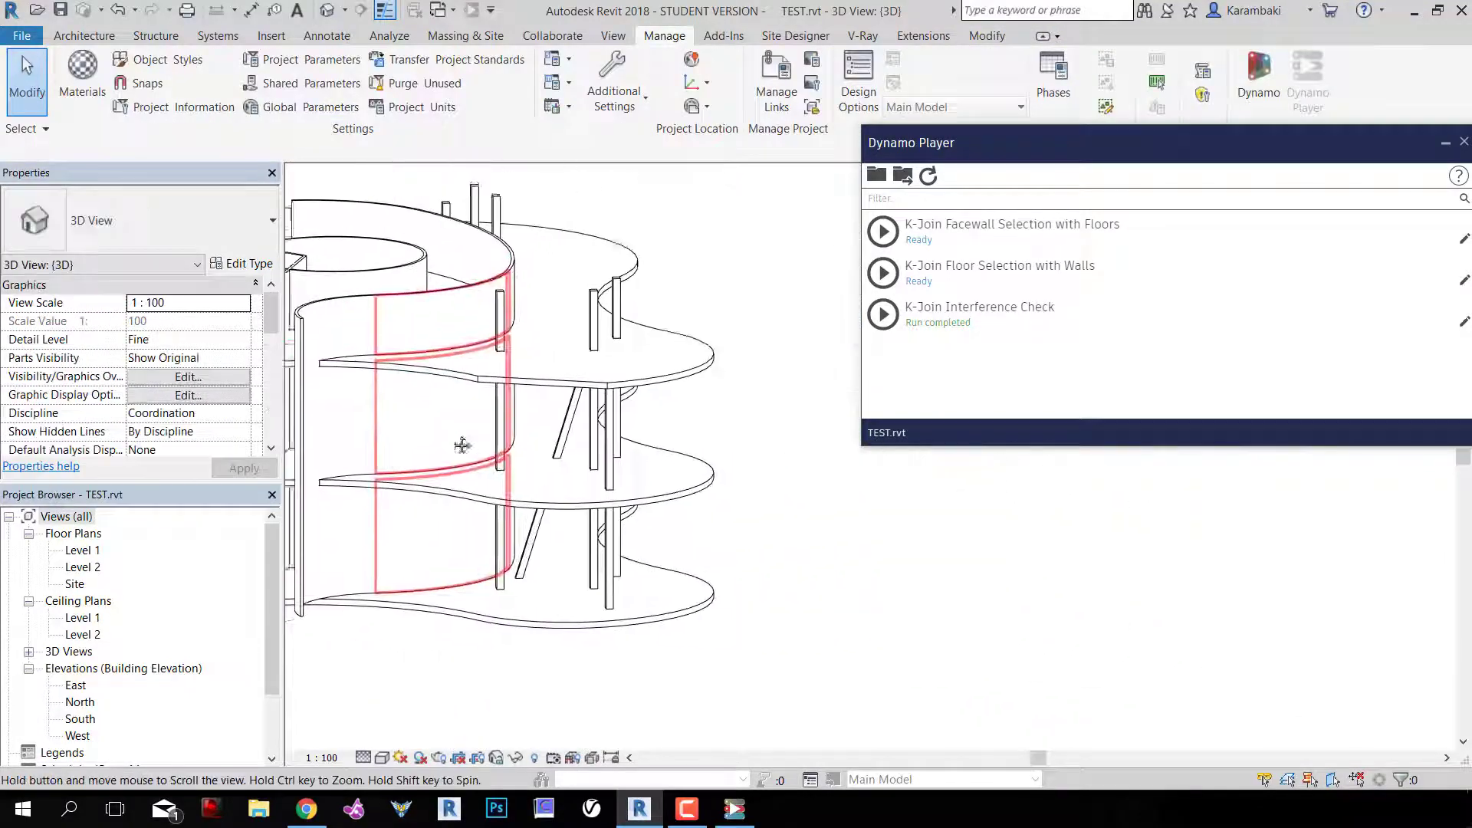
scroll(590, 433, up, 2)
click(559, 427)
middle_drag(707, 526, 949, 562)
key(Escape)
scroll(503, 440, down, 3)
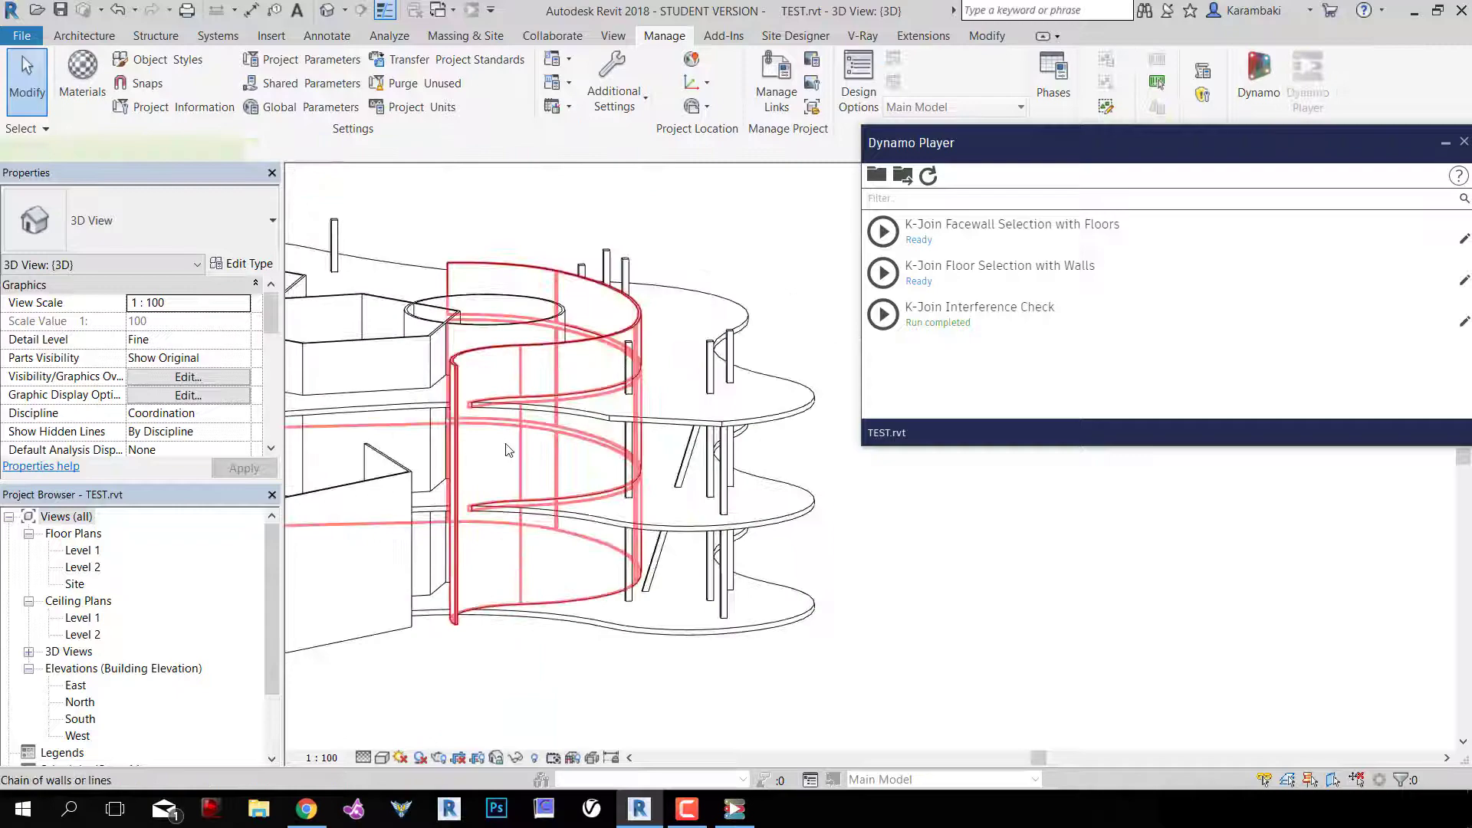
click(507, 450)
shift+middle_drag(506, 451, 739, 197)
key(Escape)
click(550, 450)
key(Escape)
Rerun the K-Join Interference Check script with TEST.html from the Desktop
click(880, 314)
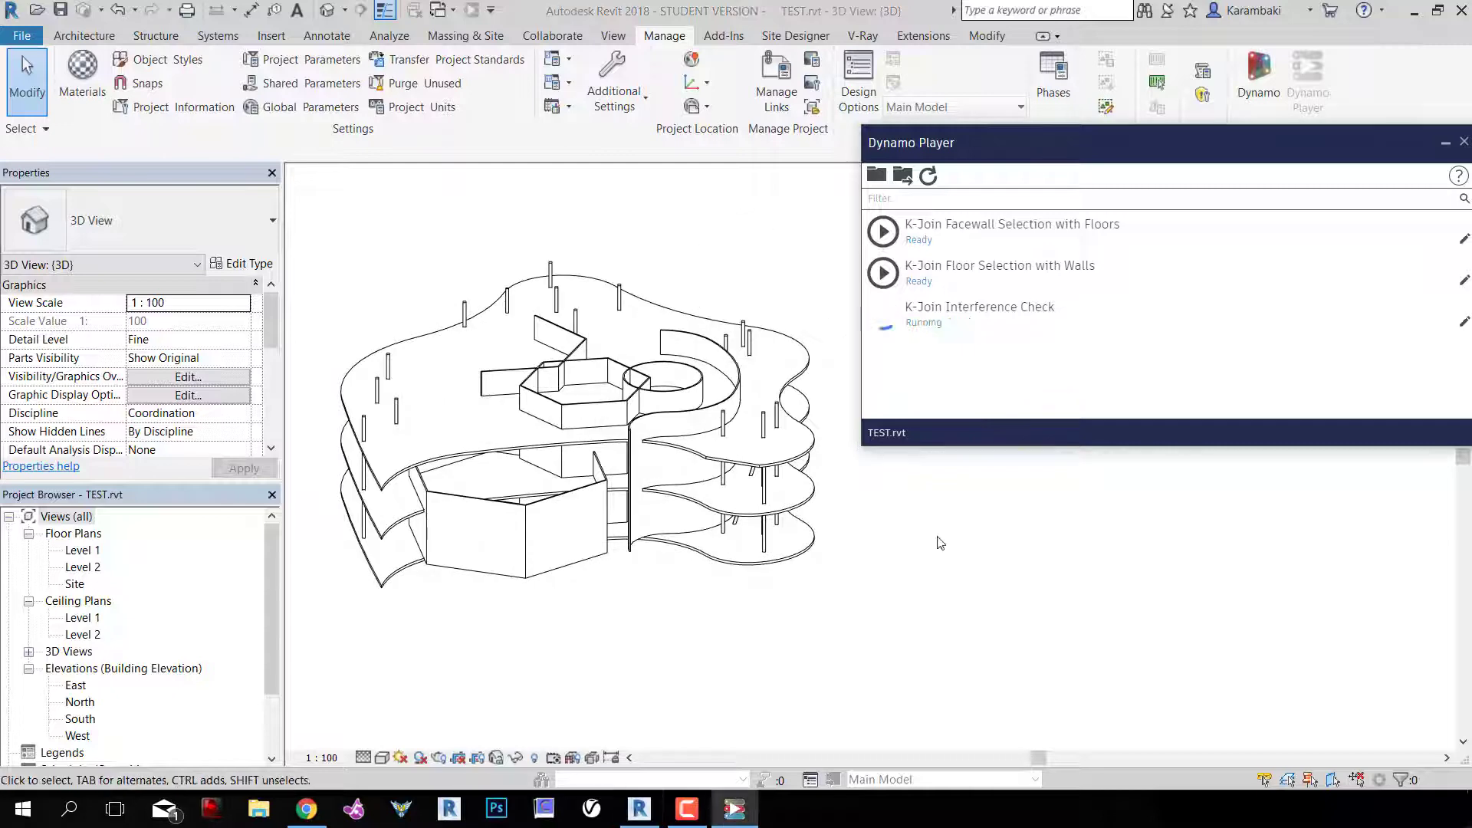
double_click(362, 165)
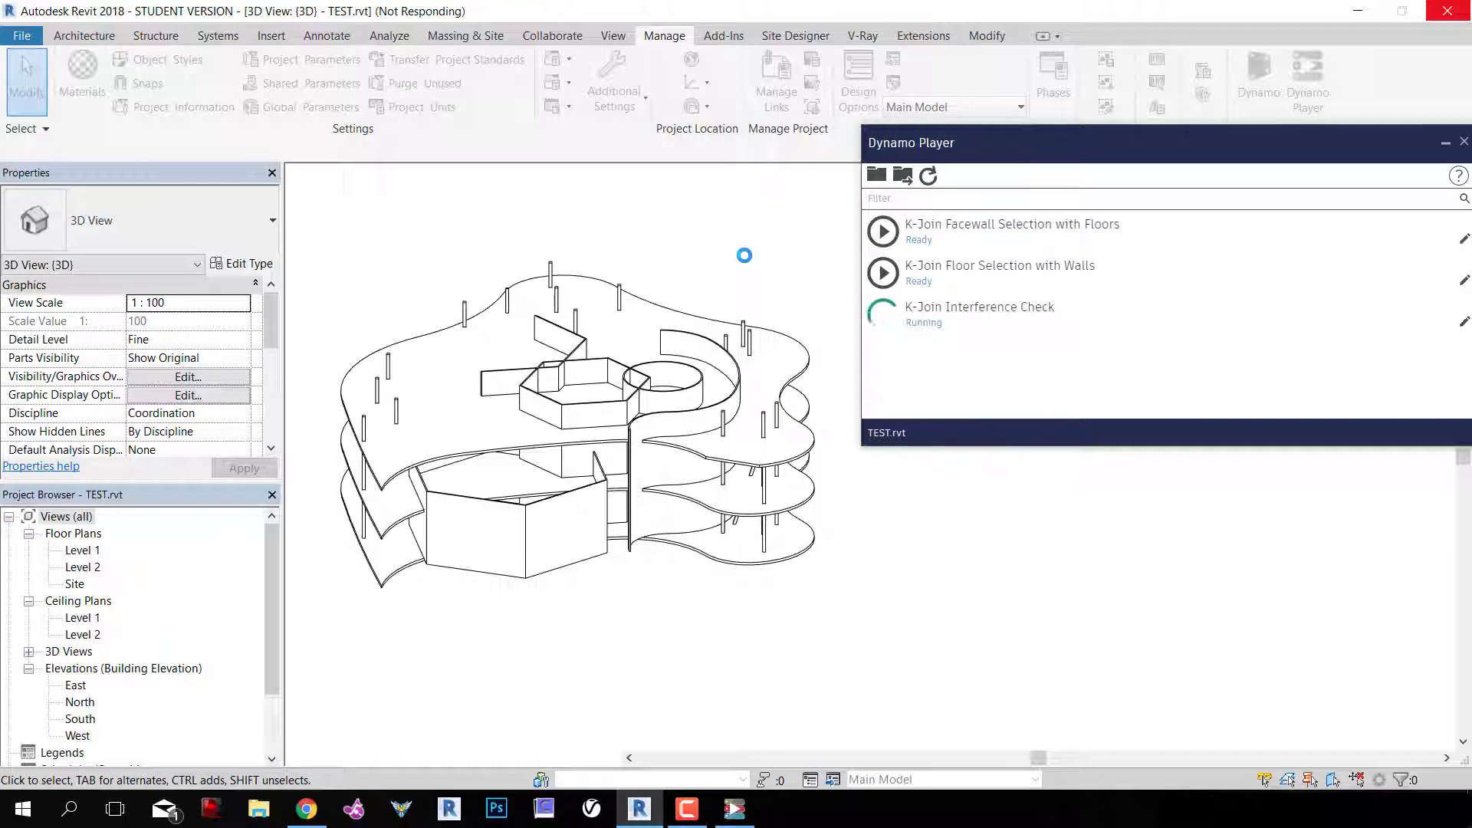
Examine the joins between columns, walls and floors around the whole building
click(672, 314)
shift+middle_drag(773, 298, 554, 266)
click(554, 267)
click(556, 265)
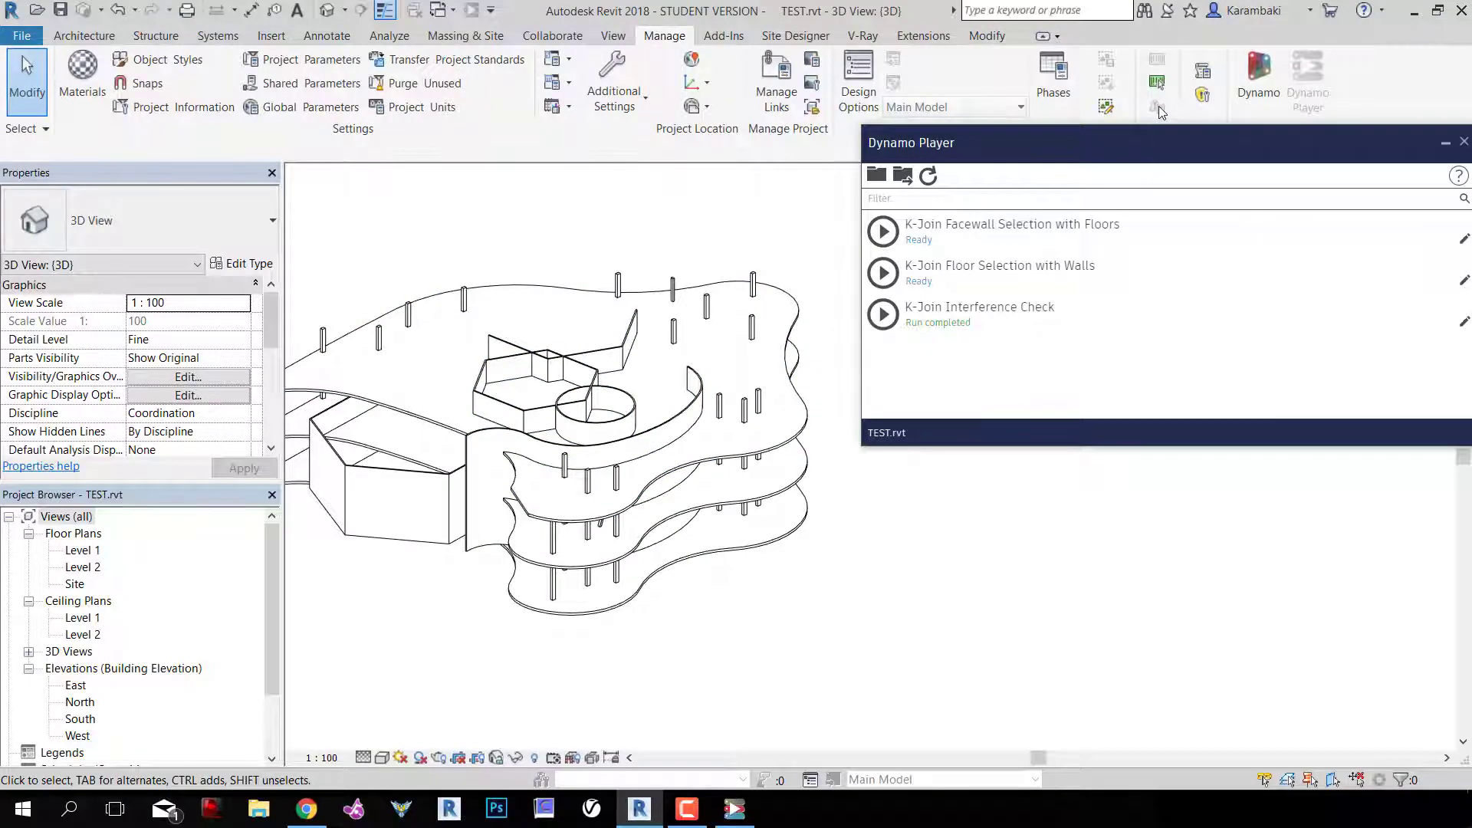
shift+middle_drag(622, 224, 601, 598)
scroll(497, 553, up, 4)
middle_drag(478, 555, 724, 591)
scroll(487, 565, down, 3)
scroll(720, 519, up, 2)
shift+middle_drag(724, 641, 733, 536)
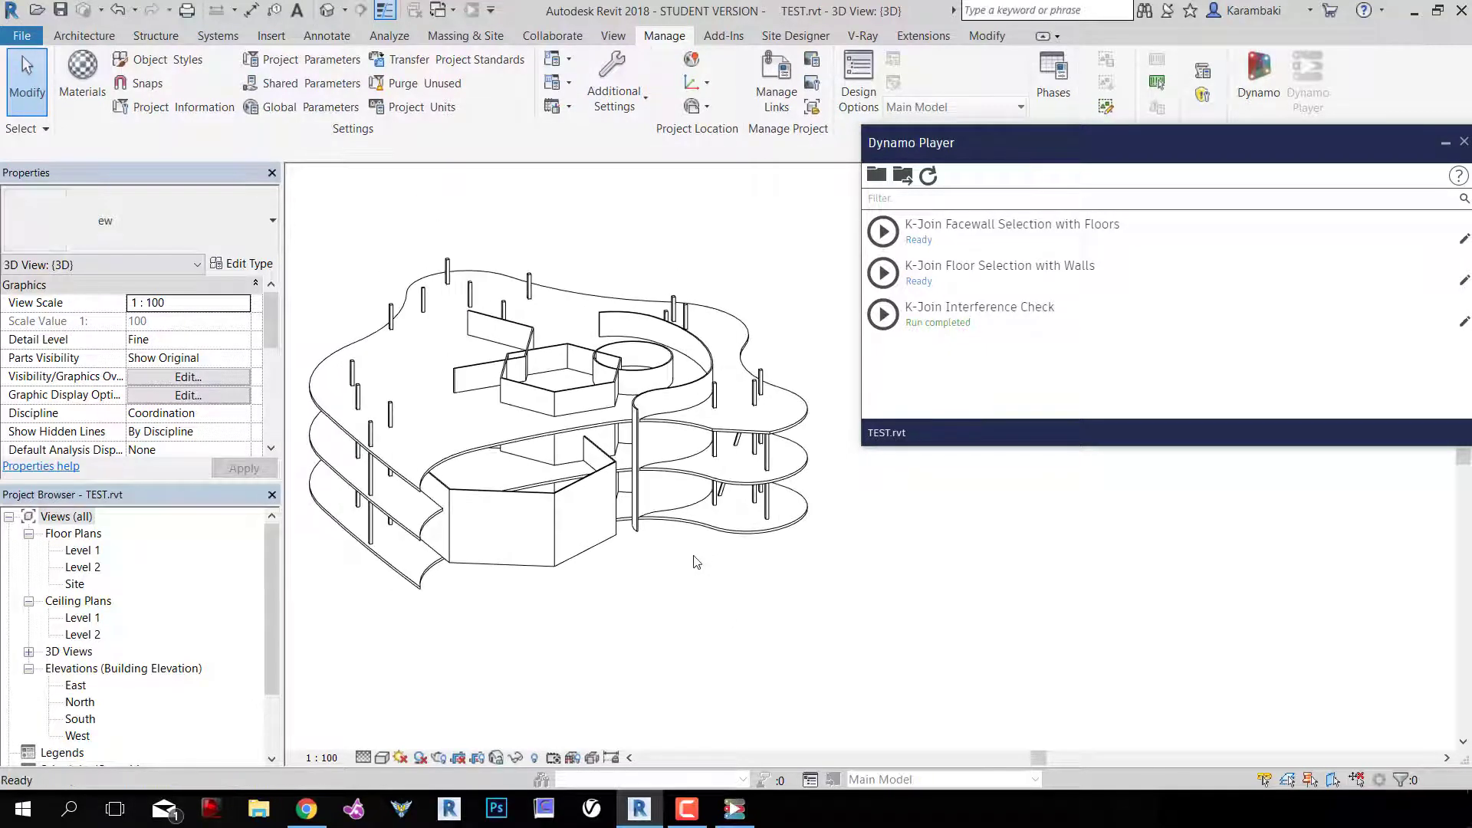
shift+middle_drag(793, 223, 774, 291)
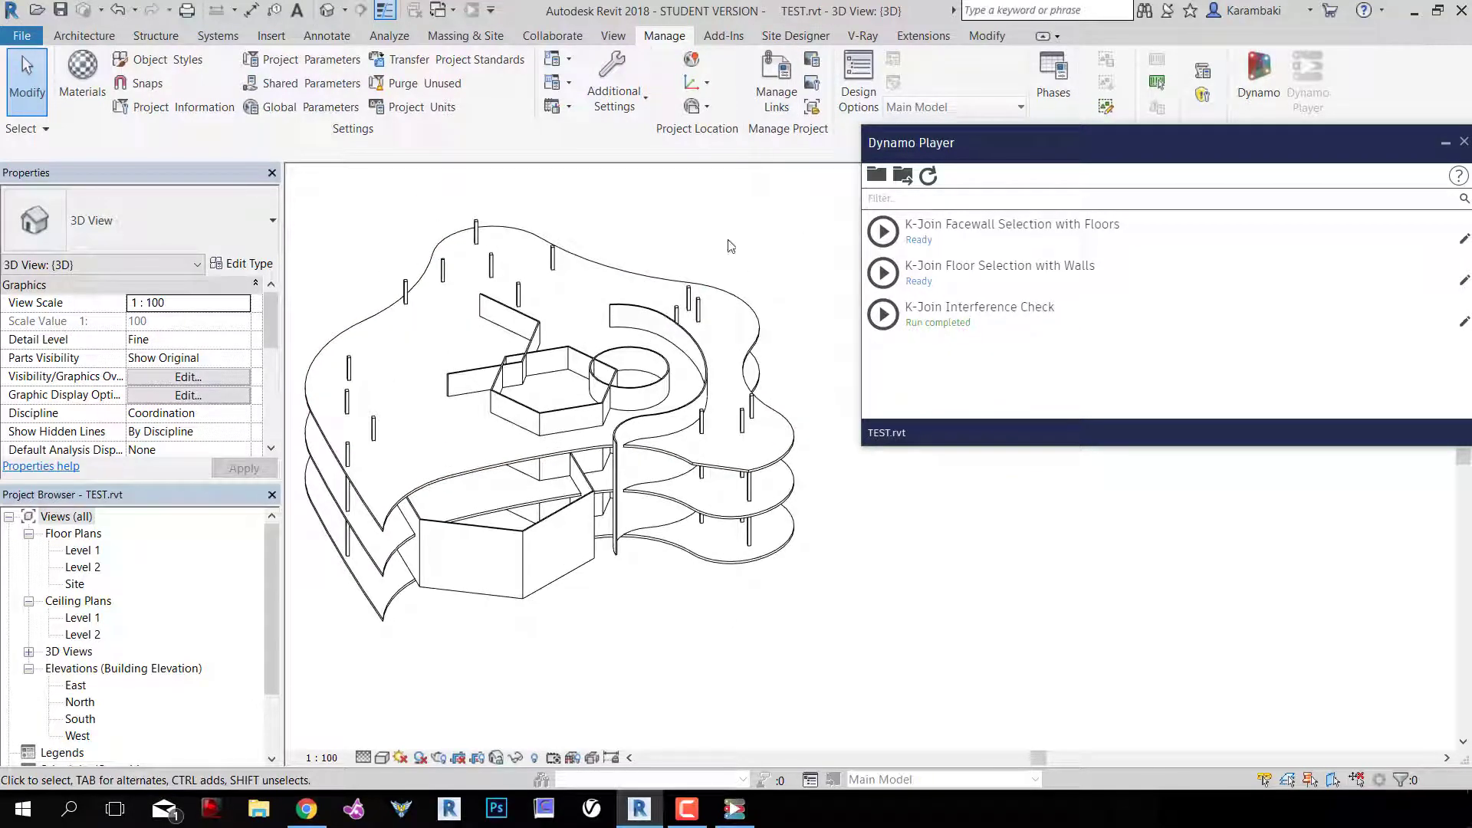
middle_drag(730, 241, 744, 278)
Launch Dynamo from Revit and open its online package search clear of the Dynamo Player window
drag(948, 159, 919, 203)
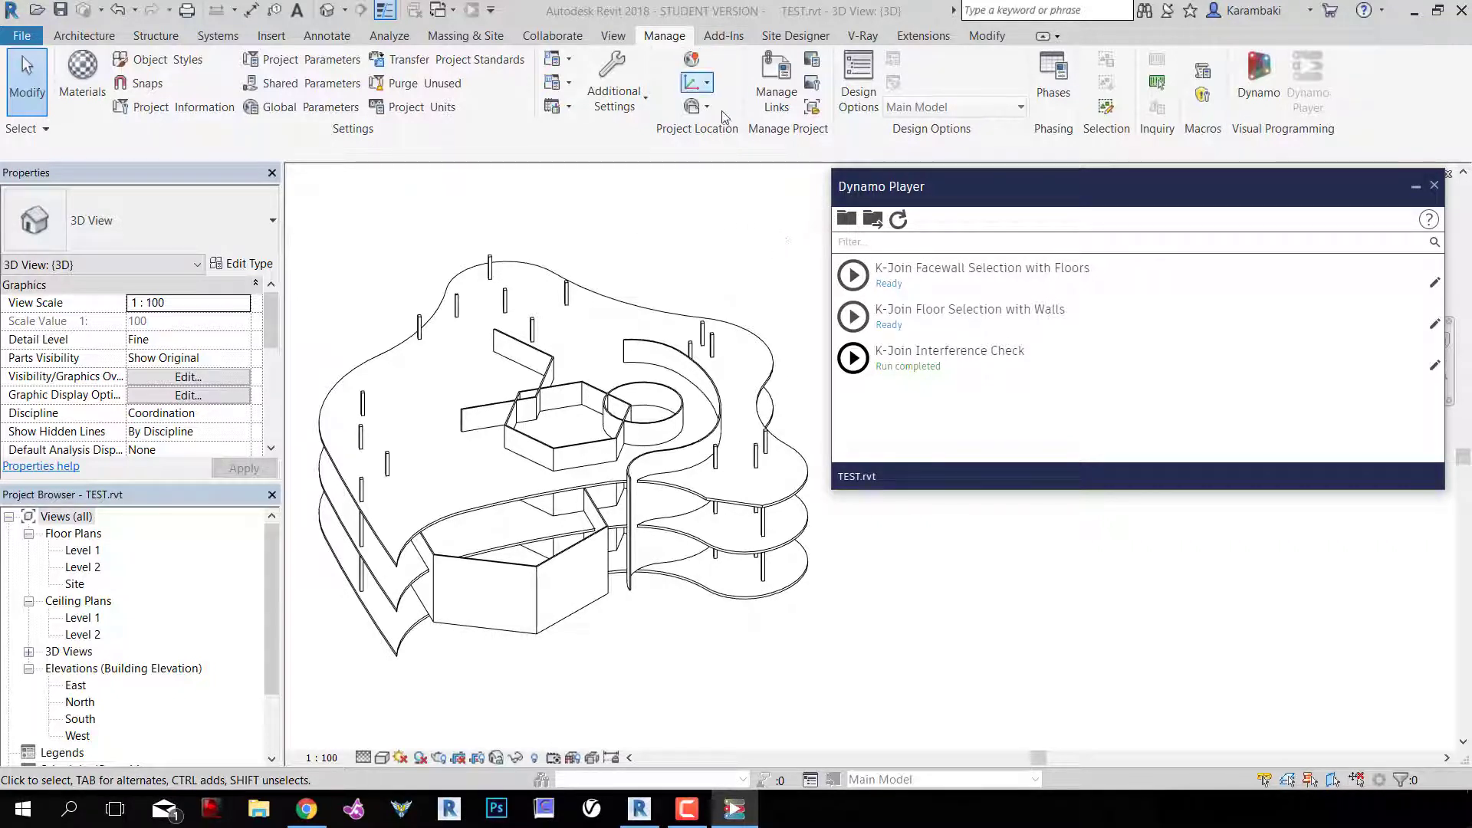
click(1256, 74)
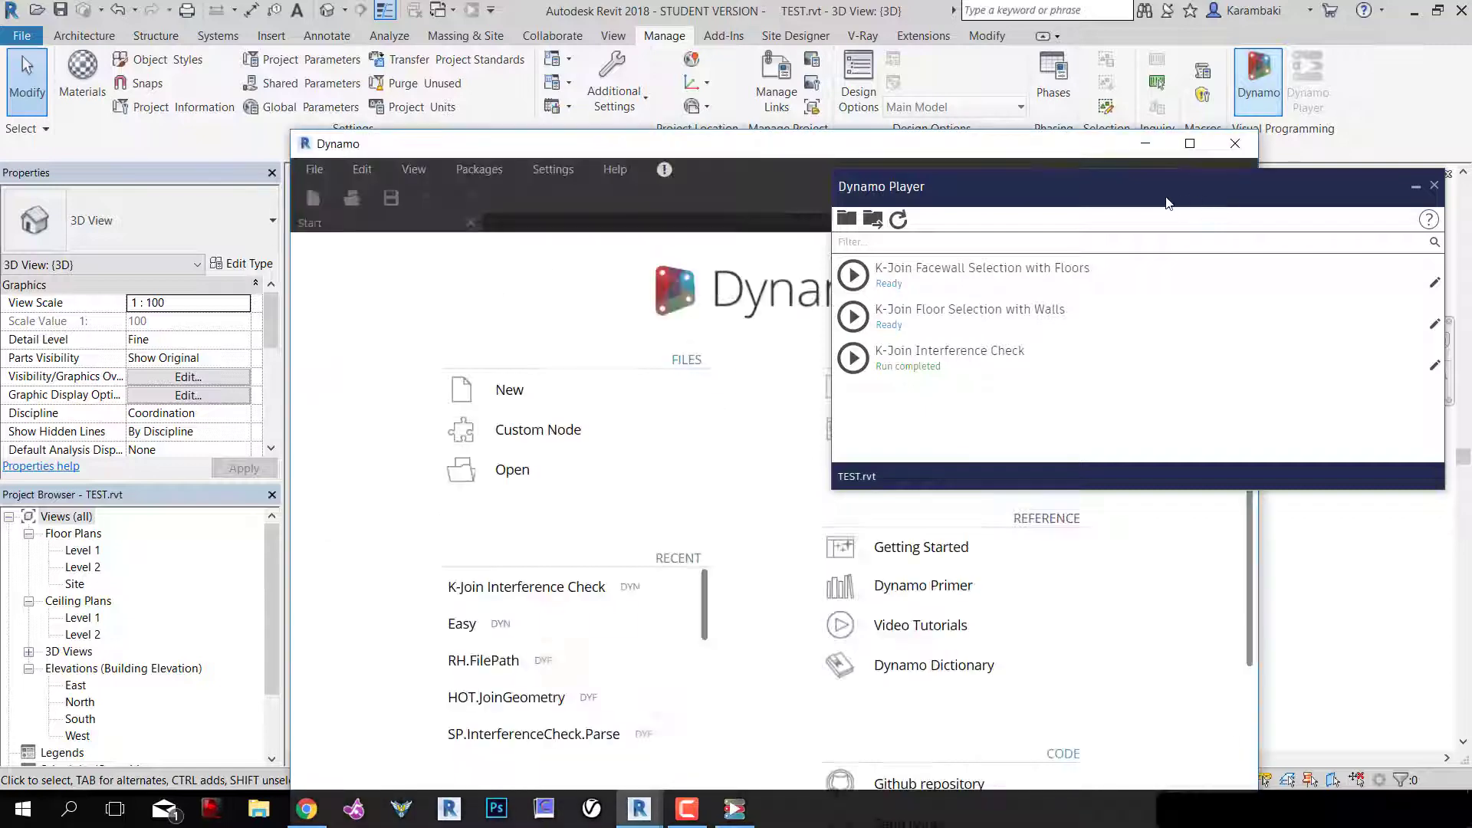
click(480, 169)
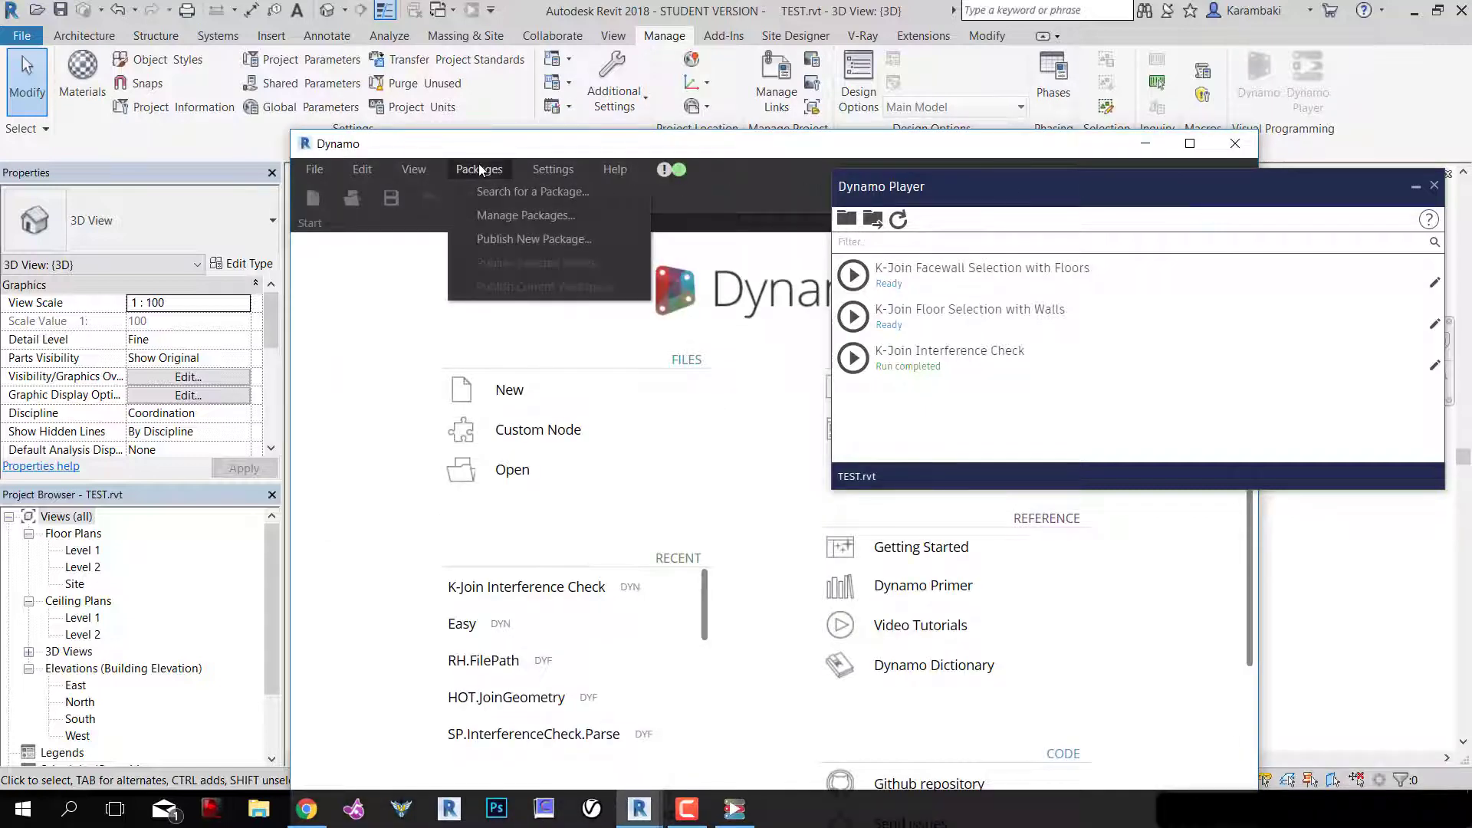
click(468, 190)
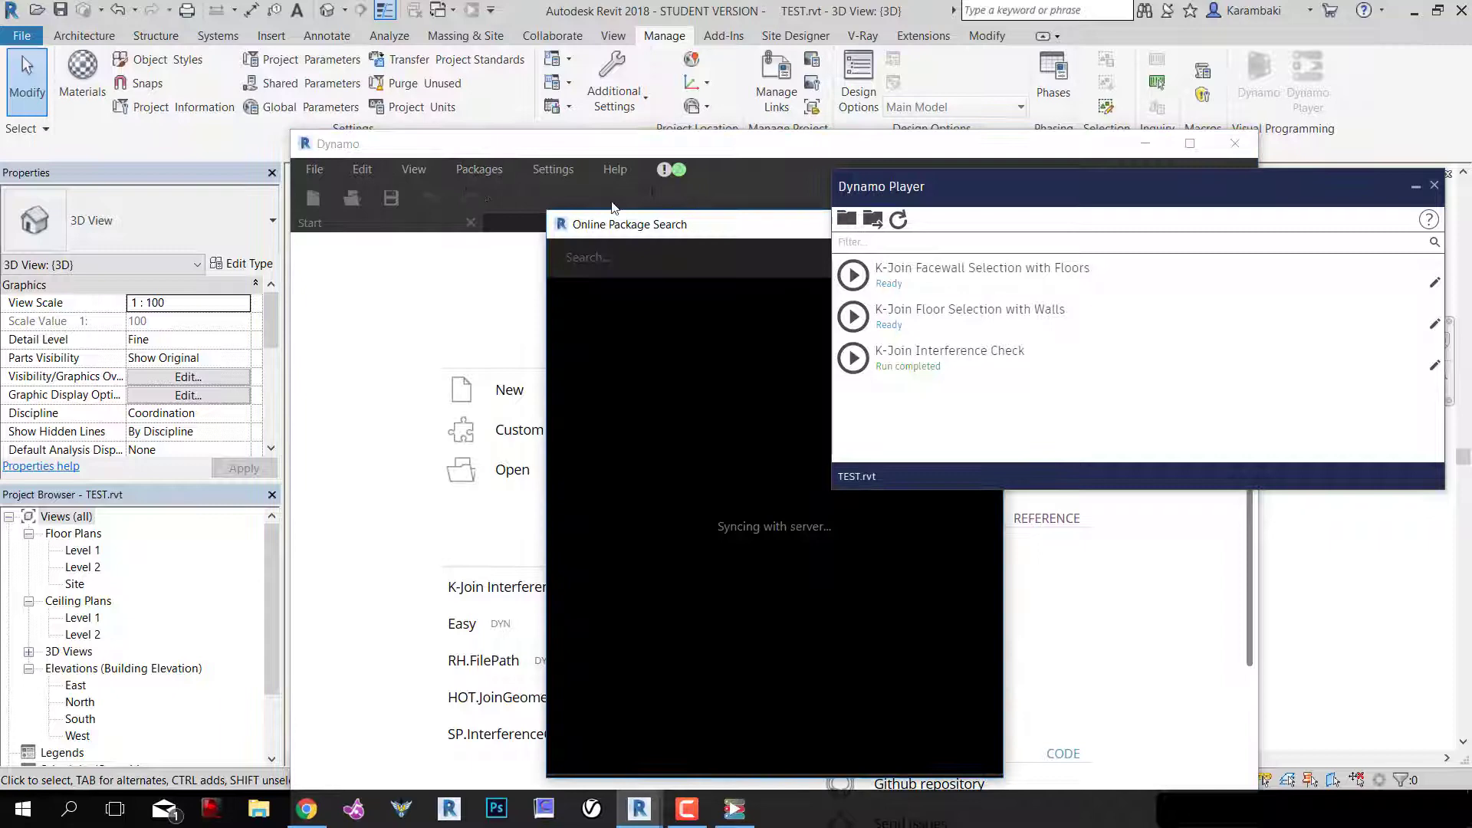
drag(631, 234, 448, 187)
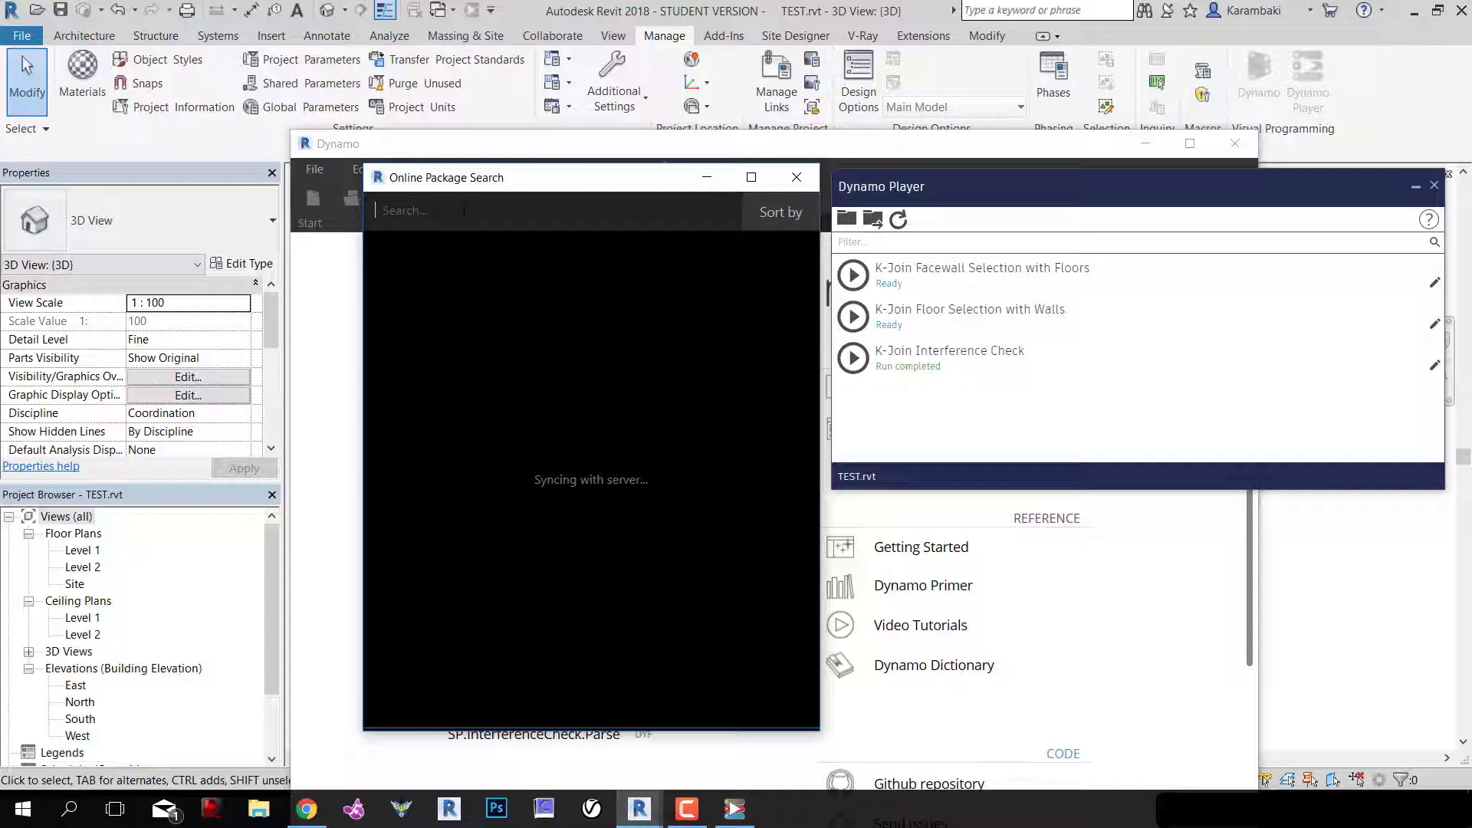
Search the online packages for "synthe", view the Synthesize toolkit's details, and close the package search and Dynamo
text(s)
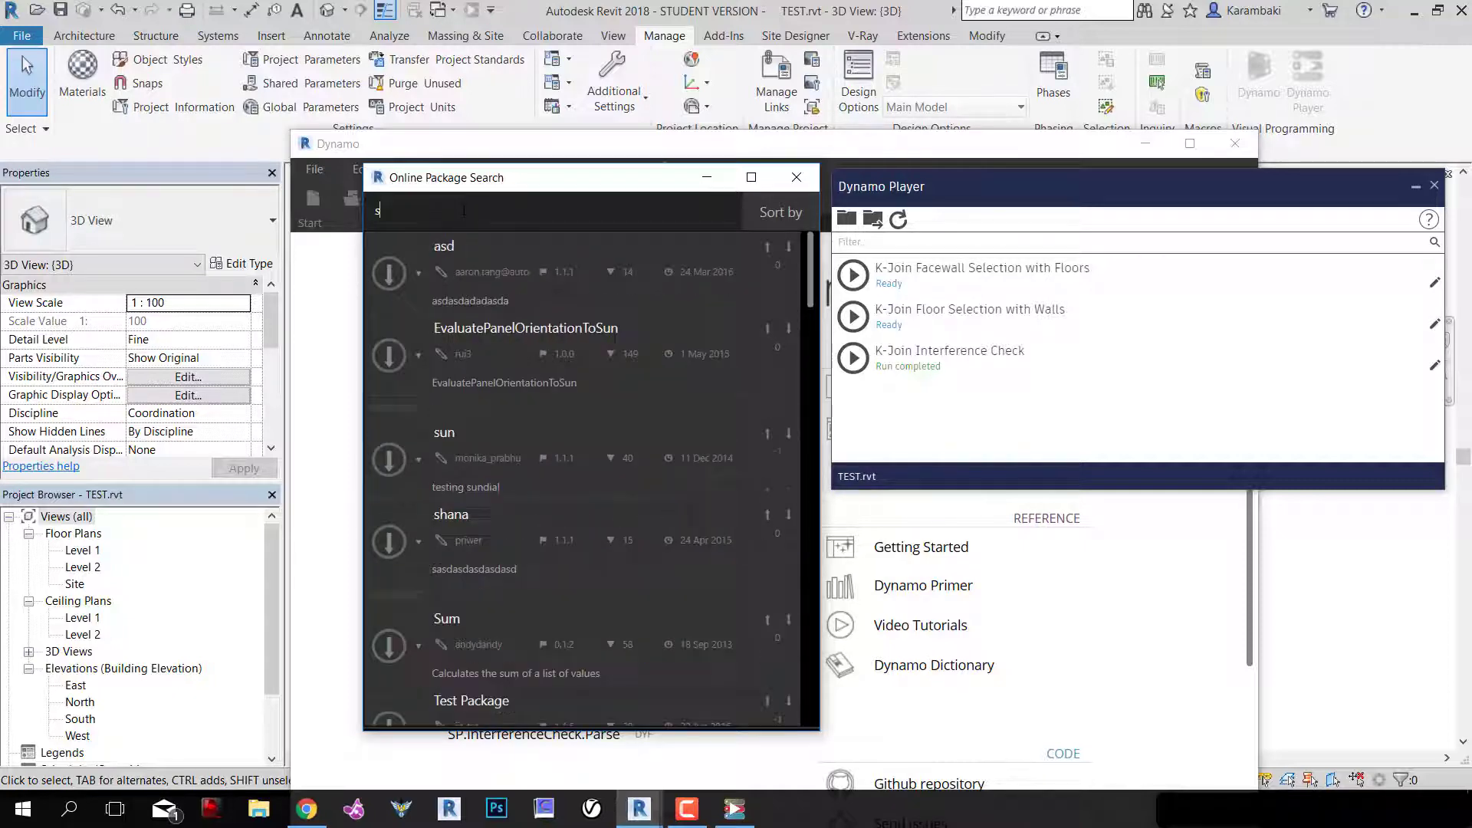
text(ynthe)
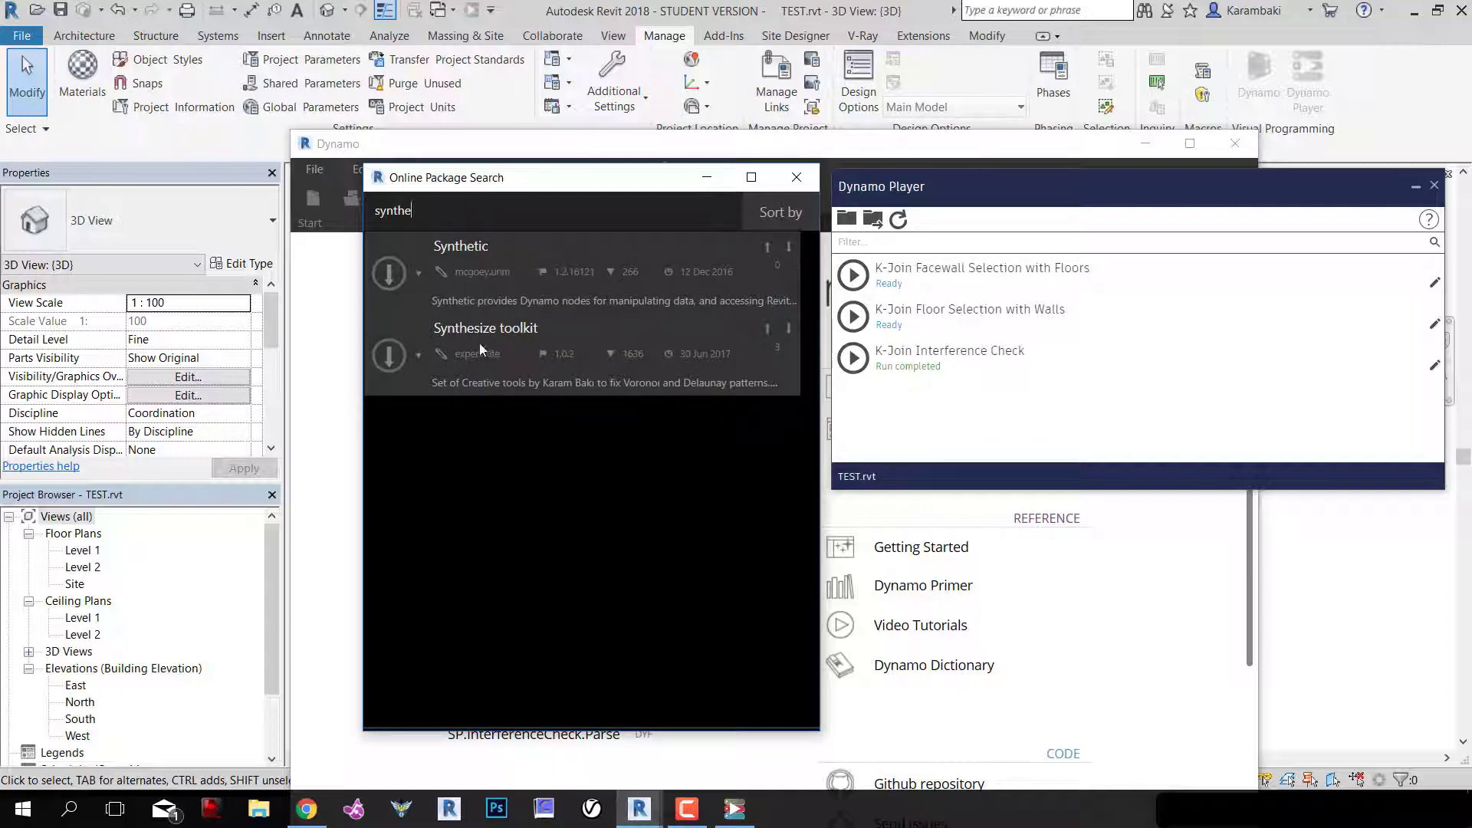
click(461, 385)
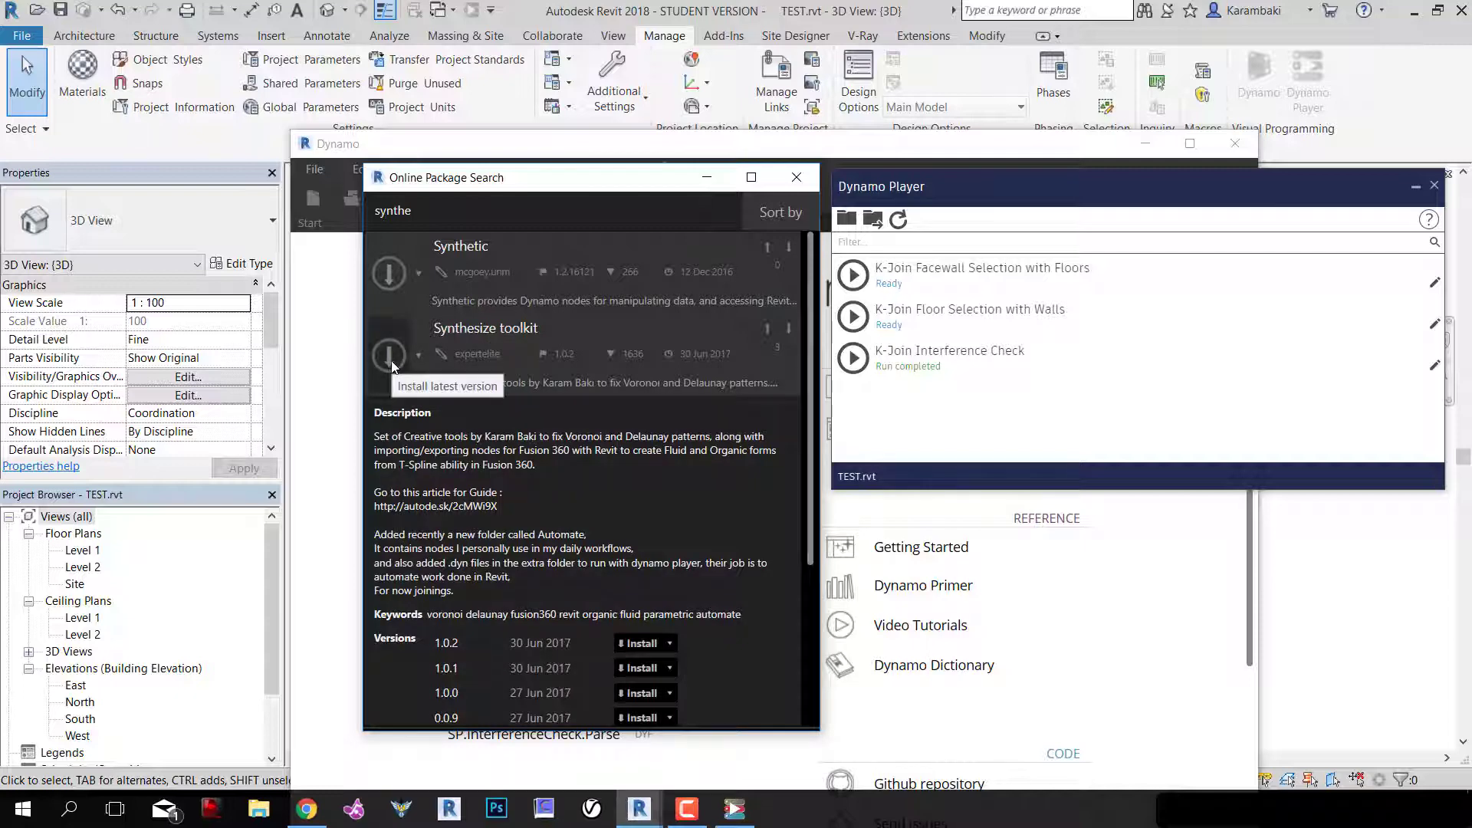
click(797, 178)
click(1234, 144)
Start choosing a script folder for Dynamo Player and collapse the expanded user folder in the folder tree
drag(1353, 197, 1220, 251)
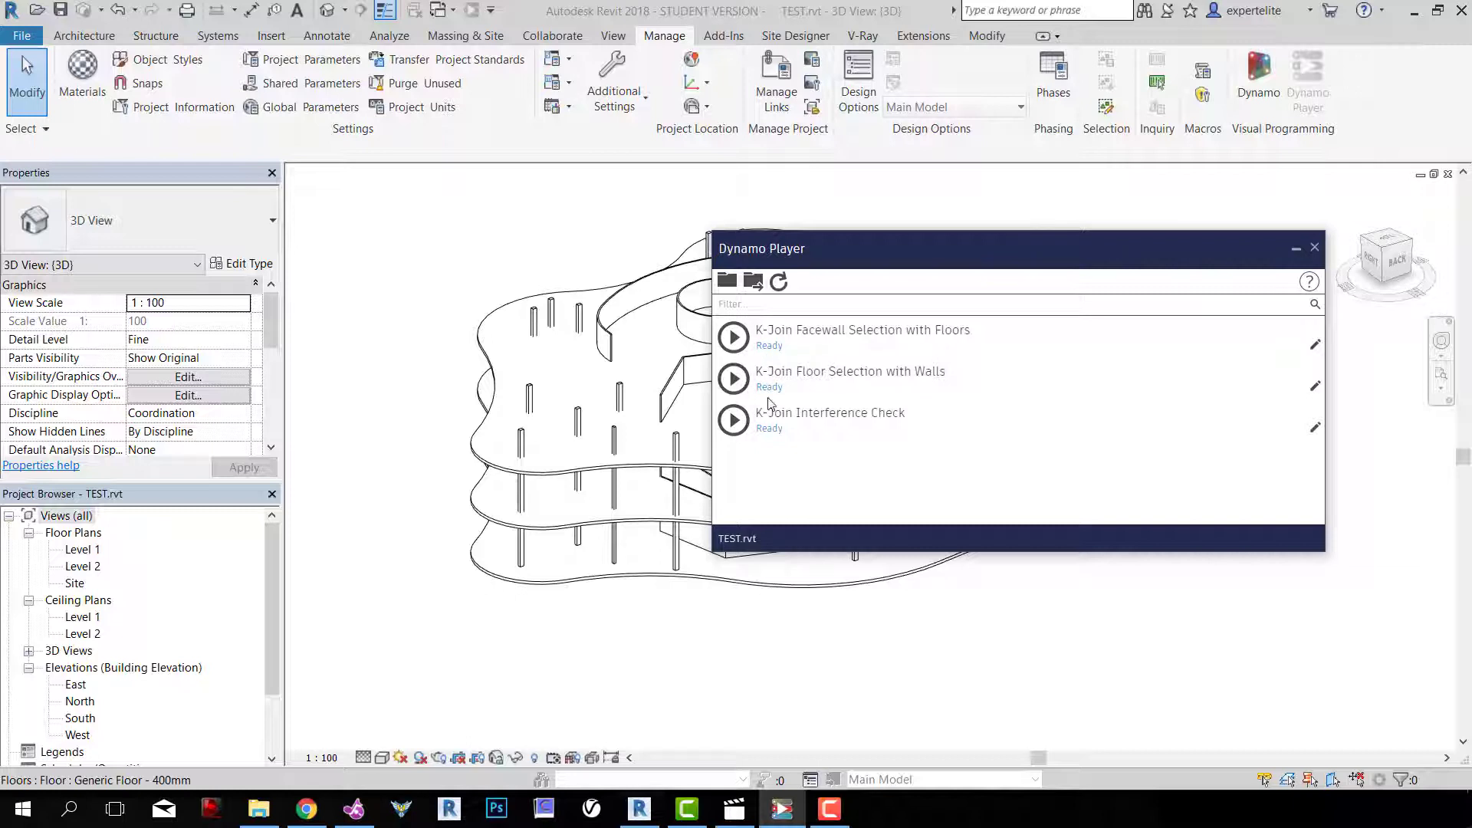
click(727, 290)
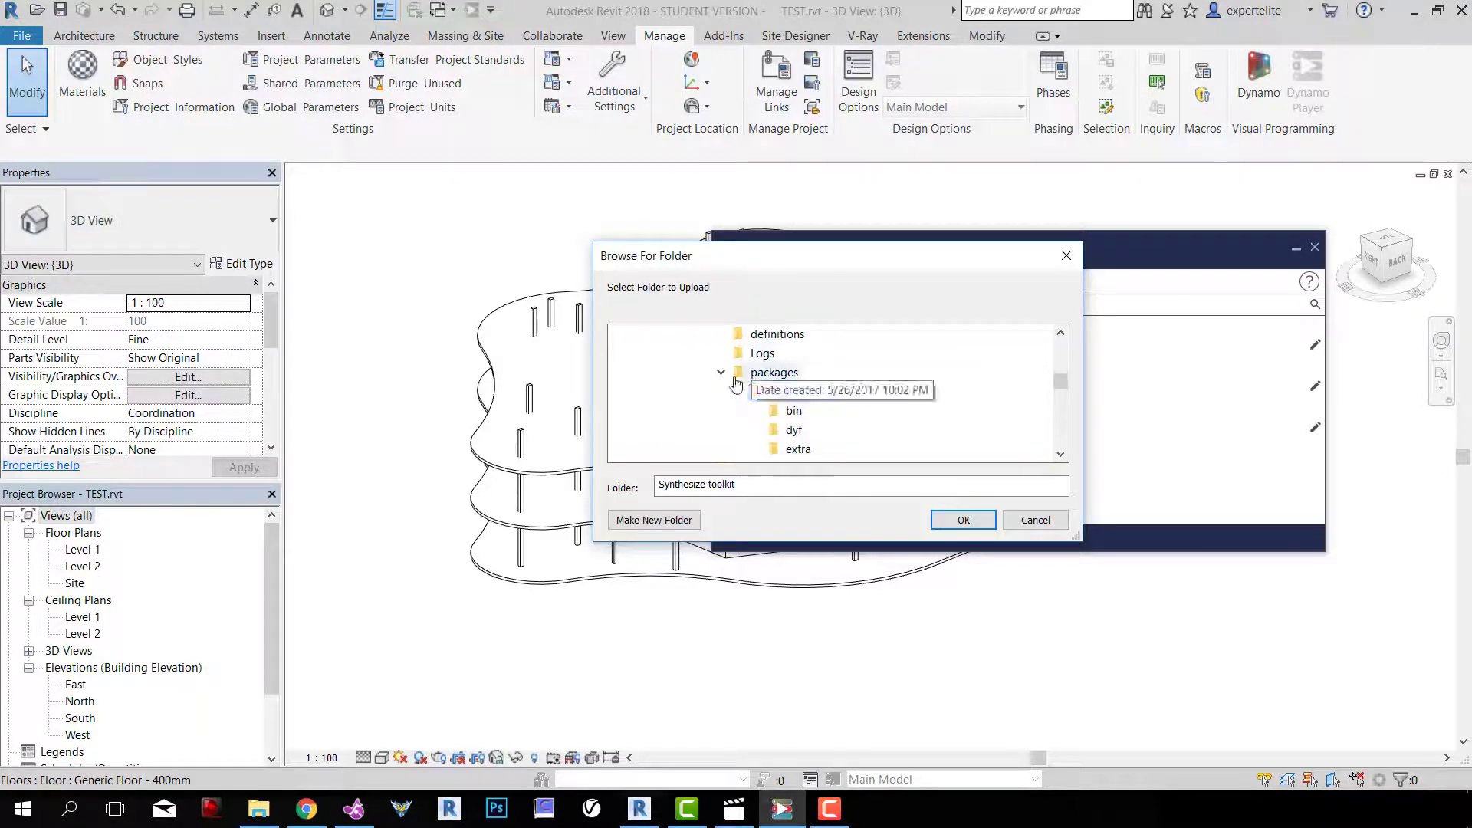
scroll(731, 385, up, 10)
scroll(729, 387, down, 2)
scroll(675, 383, up, 2)
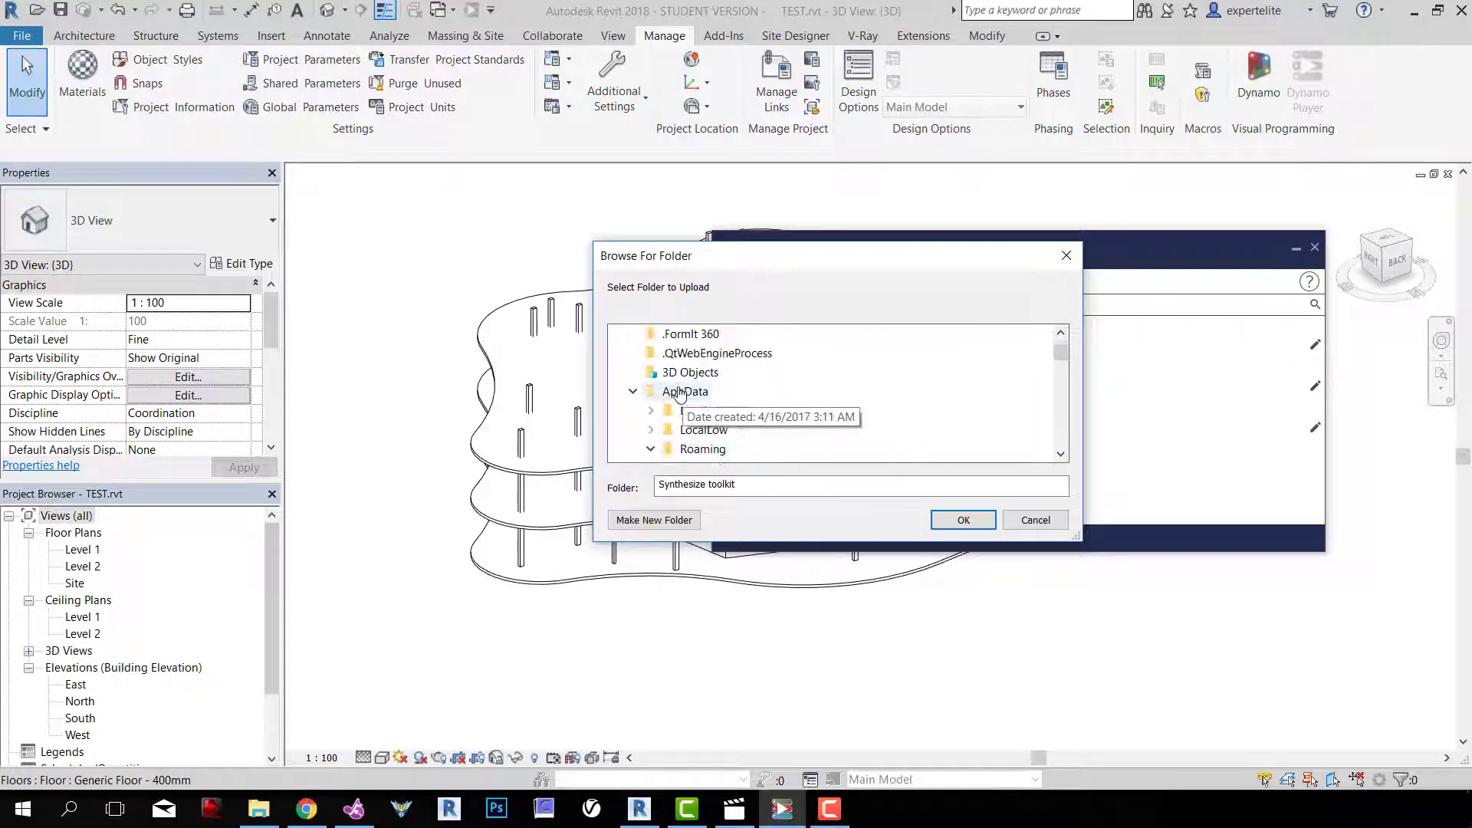
click(616, 373)
click(616, 392)
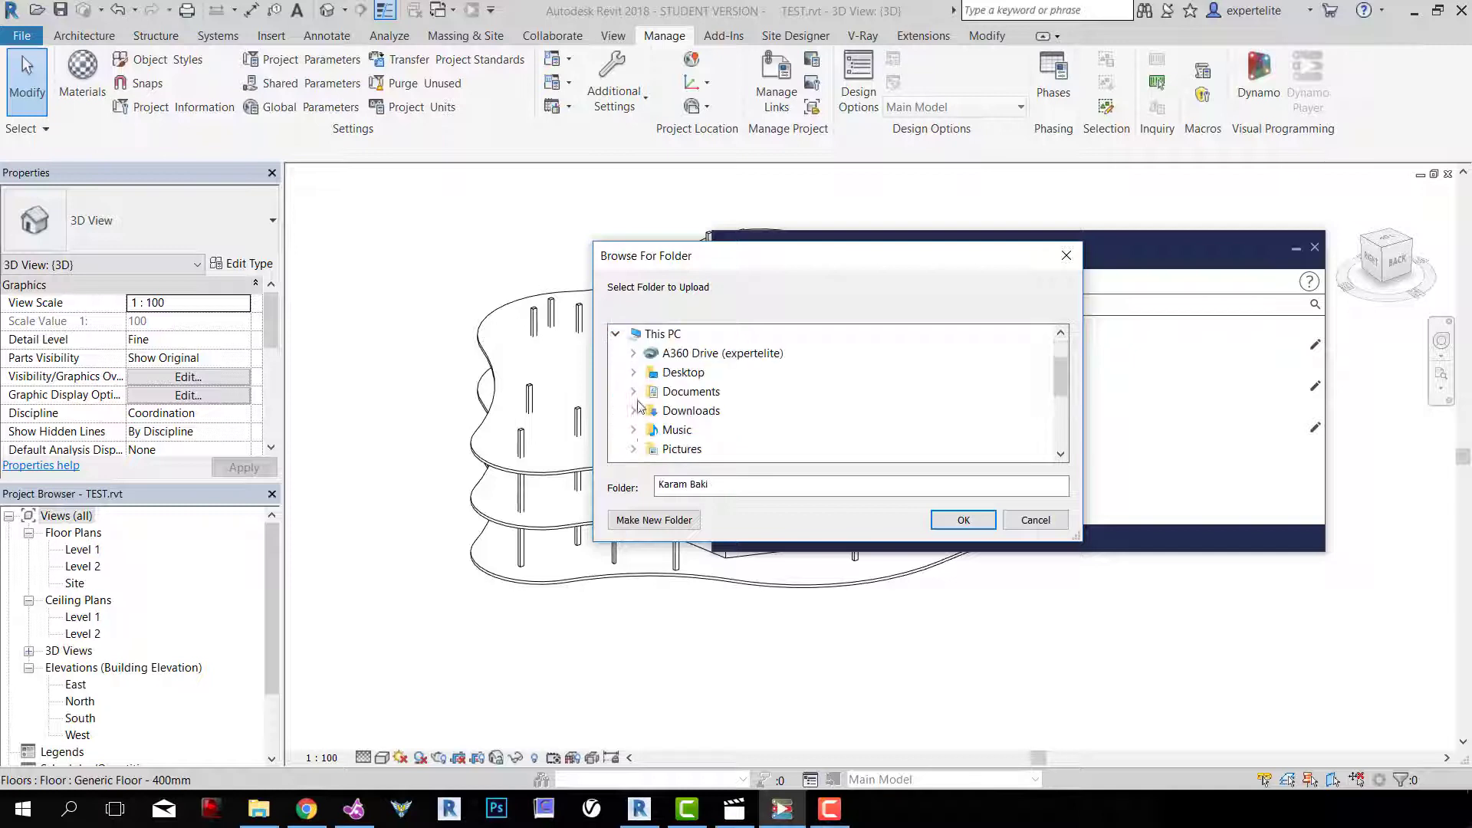
Expand the system drive's folders through the user's profile and AppData down to Roaming
scroll(636, 397, down, 2)
click(634, 375)
scroll(625, 401, down, 3)
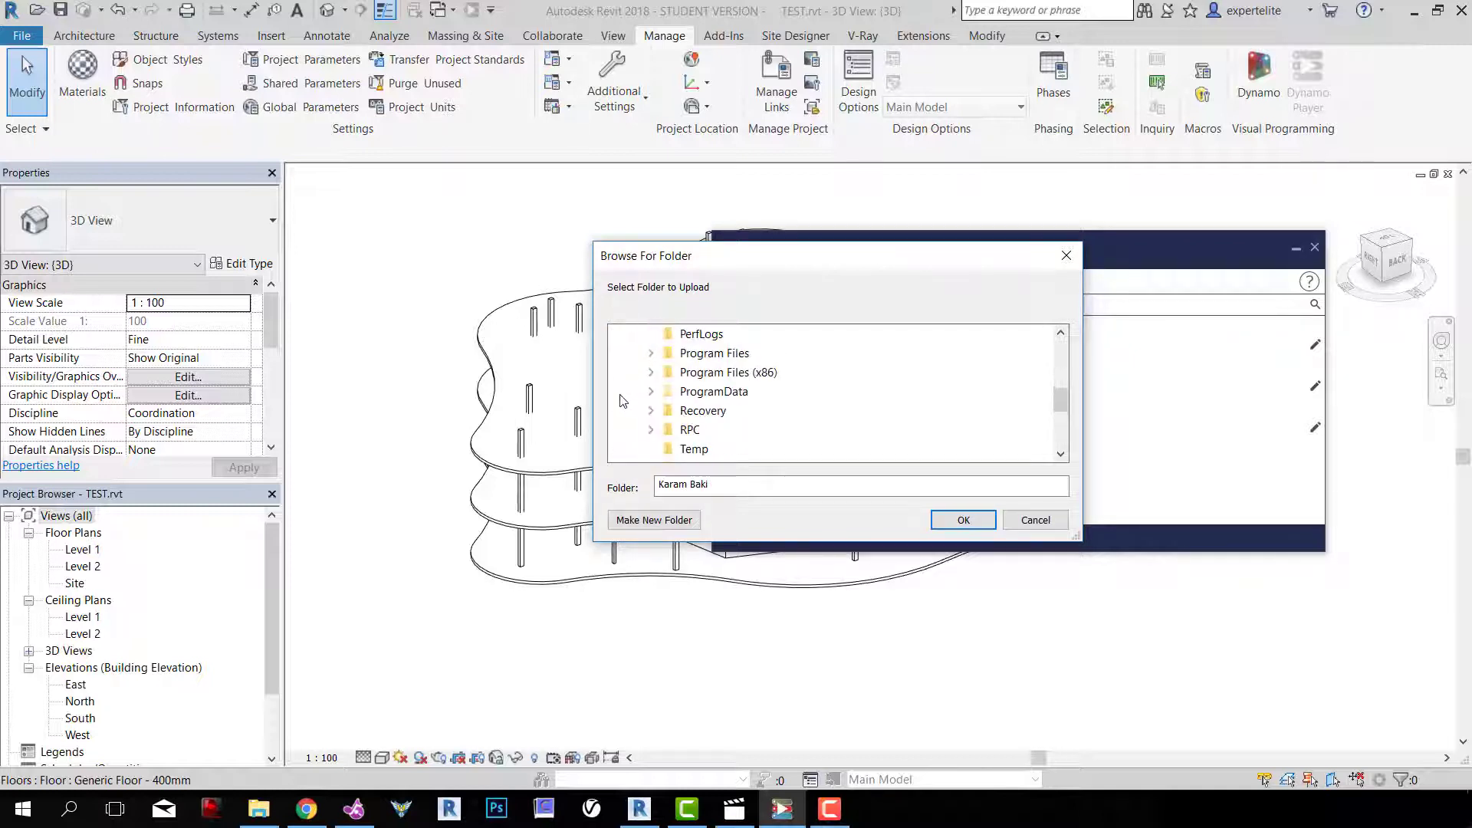
click(651, 430)
scroll(649, 437, down, 1)
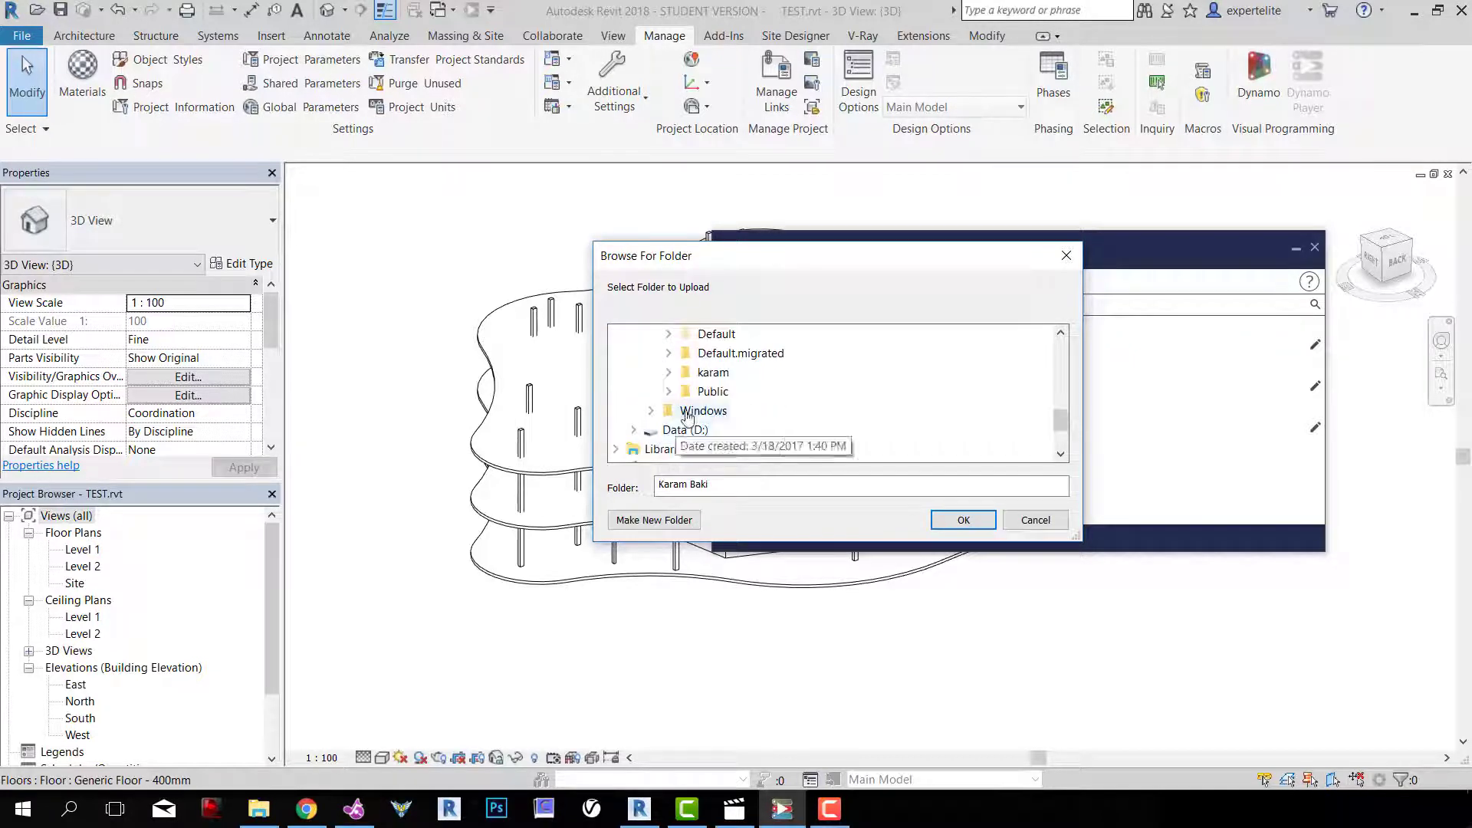
click(667, 374)
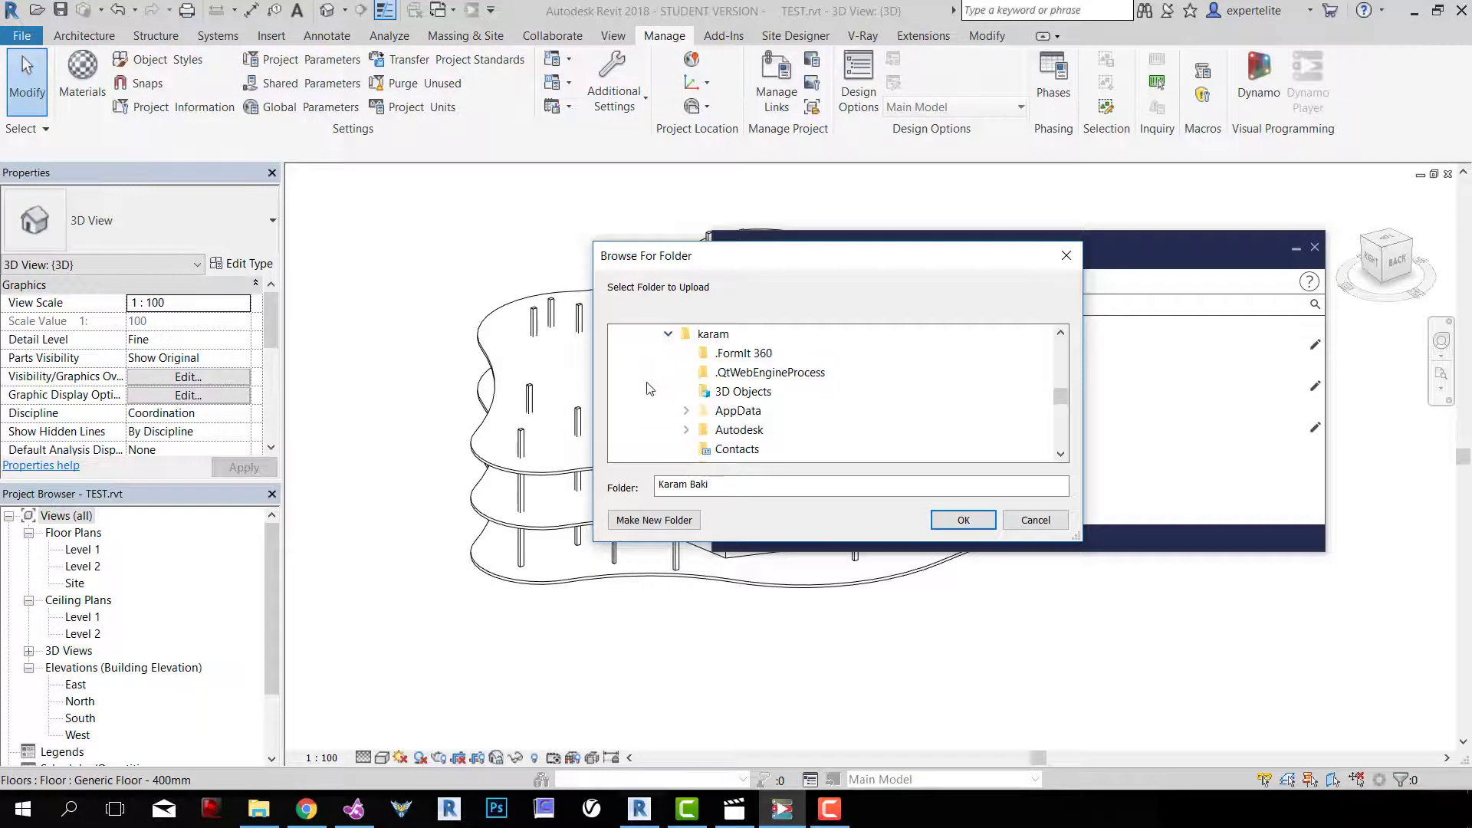
click(687, 411)
click(707, 392)
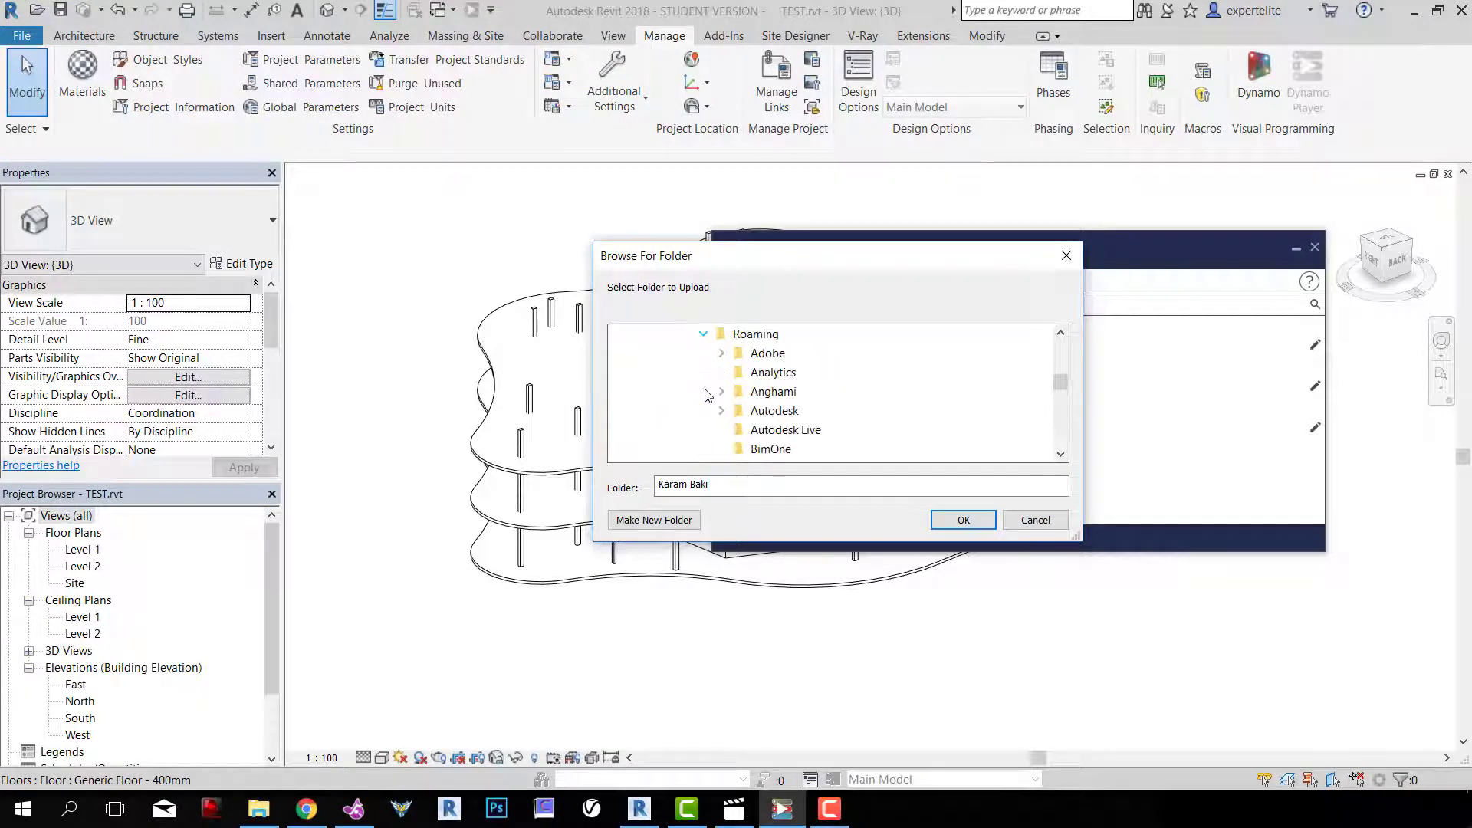
Expand Dynamo, Dynamo Revit, 1.3 and packages down to the contents of the Synthesize toolkit folder
scroll(709, 394, down, 2)
click(721, 431)
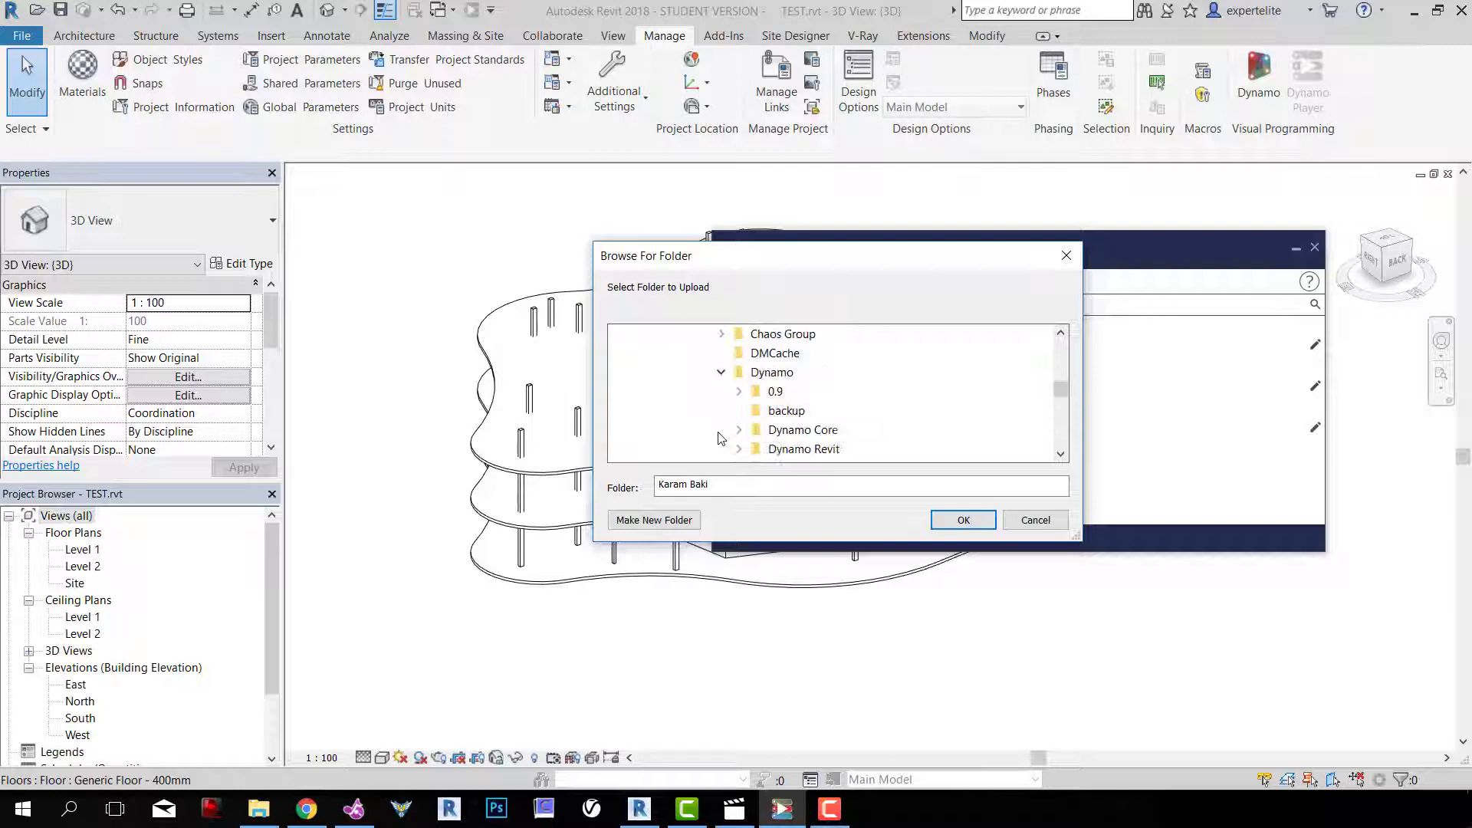
scroll(721, 418, down, 1)
click(740, 392)
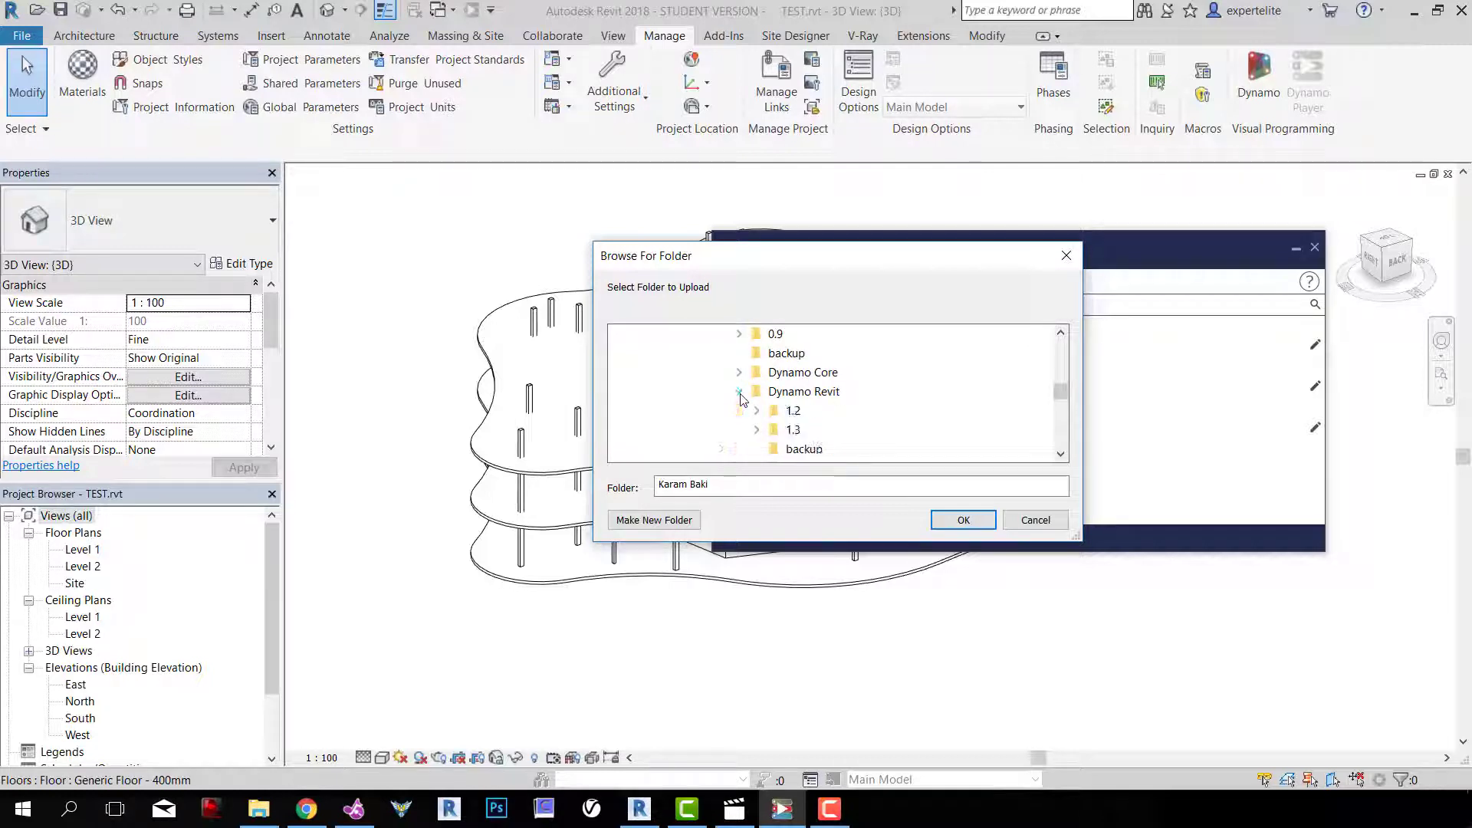
click(757, 430)
click(775, 450)
click(791, 449)
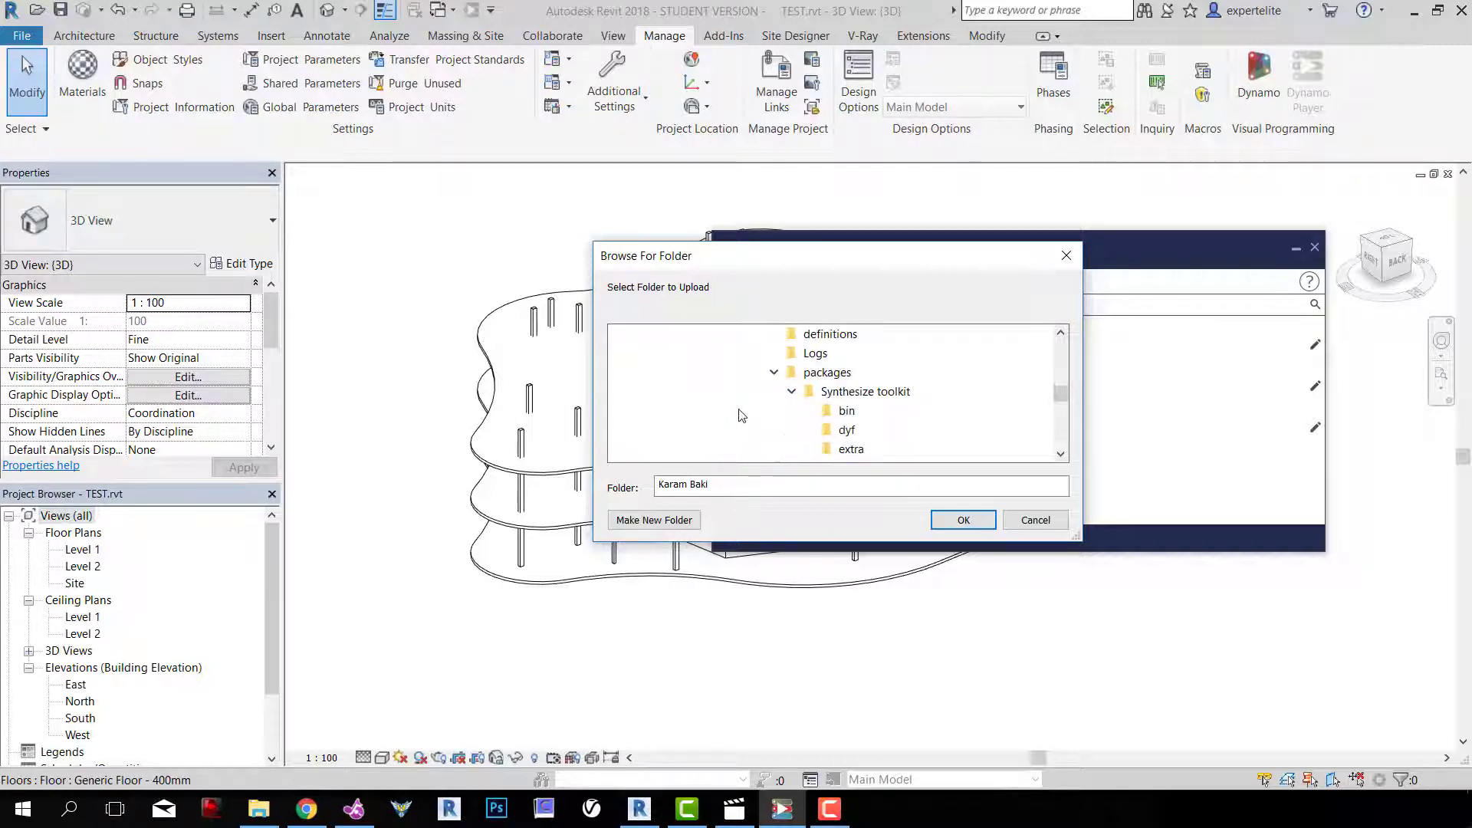
Set the Synthesize toolkit's extra folder as Dynamo Player's script folder
scroll(763, 420, down, 1)
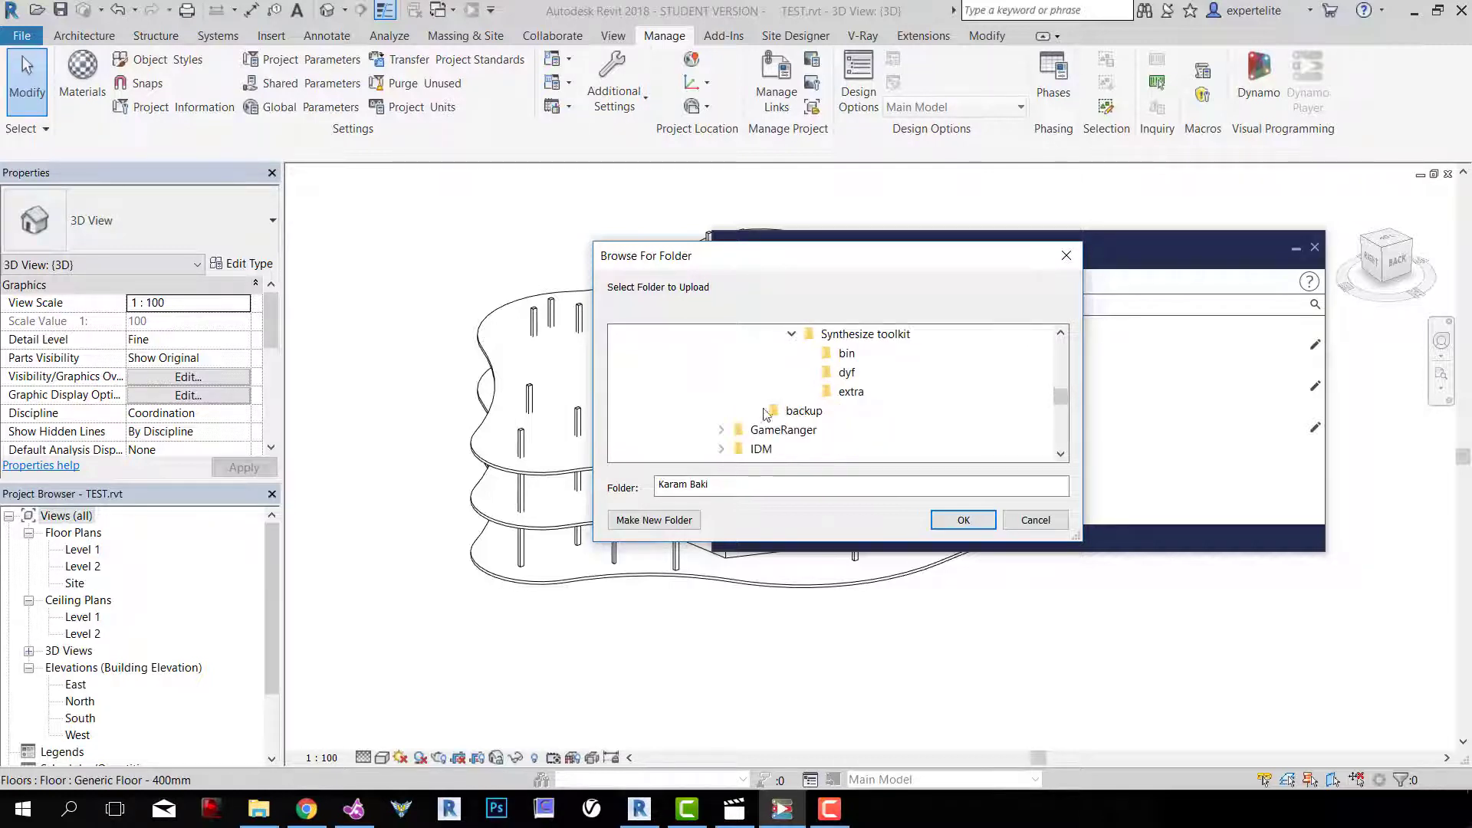
click(851, 393)
click(963, 520)
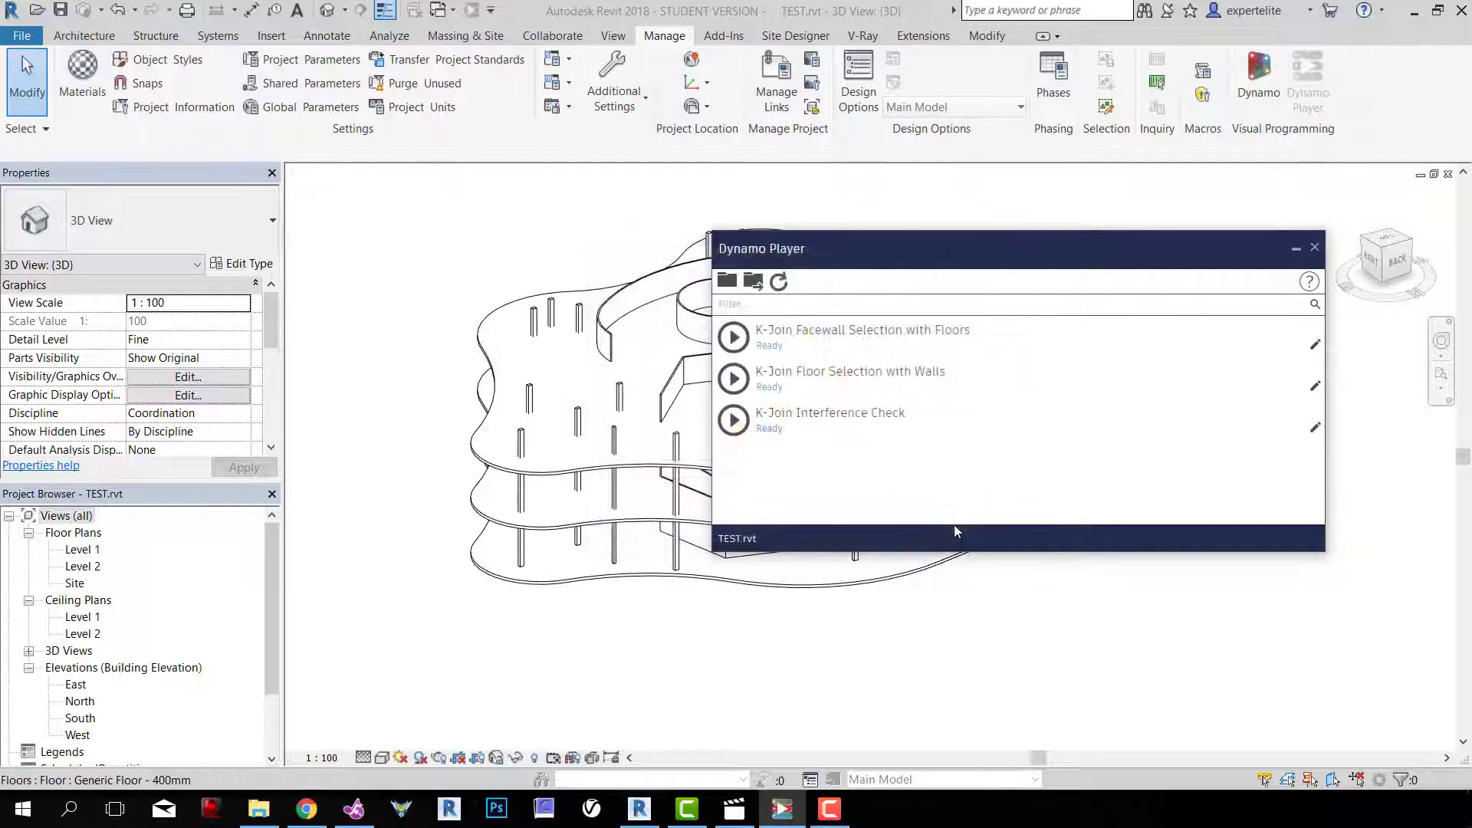
drag(818, 243, 880, 316)
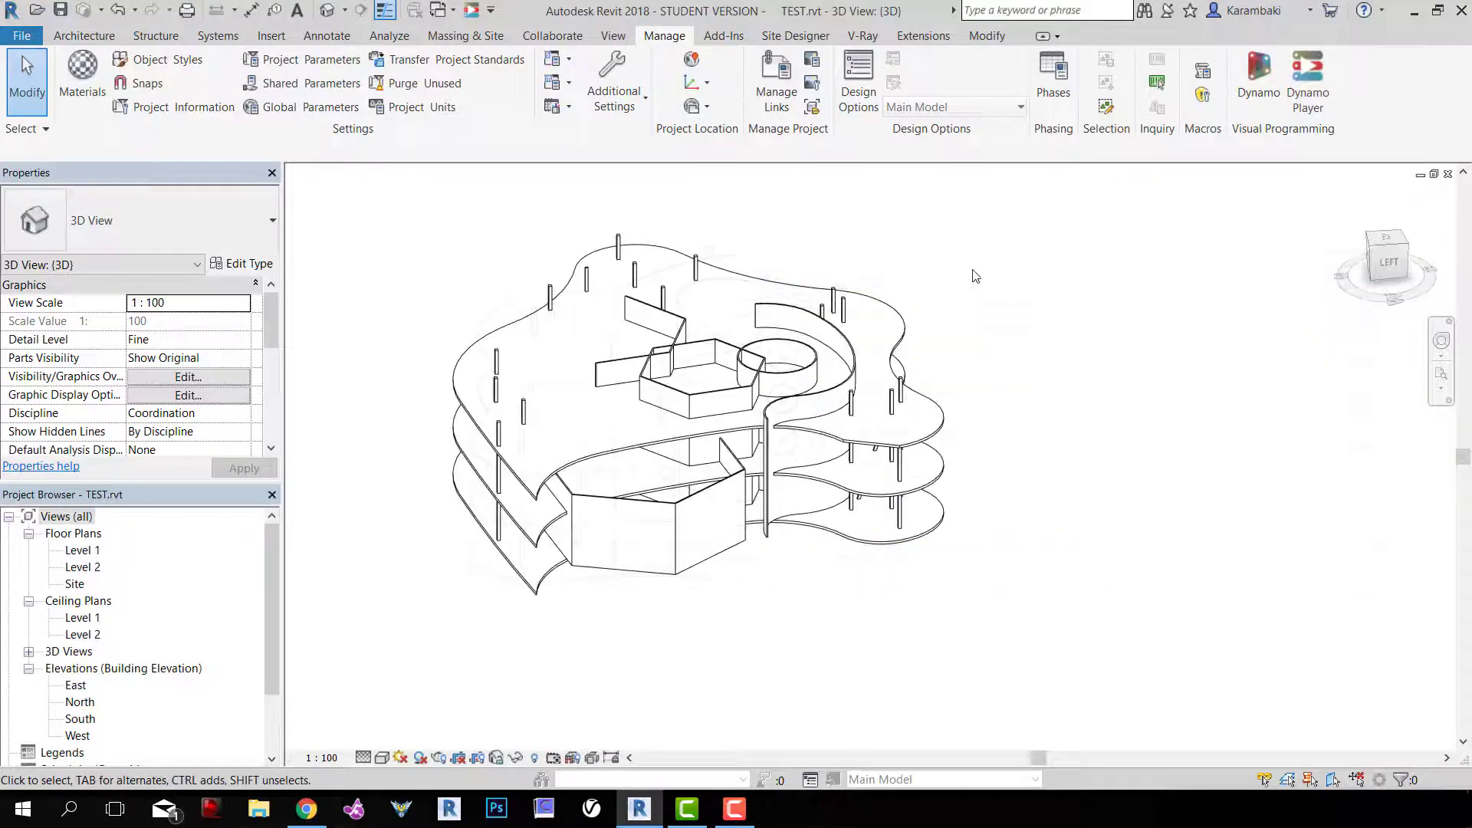
Open the sample project rac_advanced_sample_project.rvt from Revit's Samples folder
mouse_move(966, 307)
shift+middle_down()
mouse_move(999, 312)
mouse_move(974, 294)
shift+middle_up()
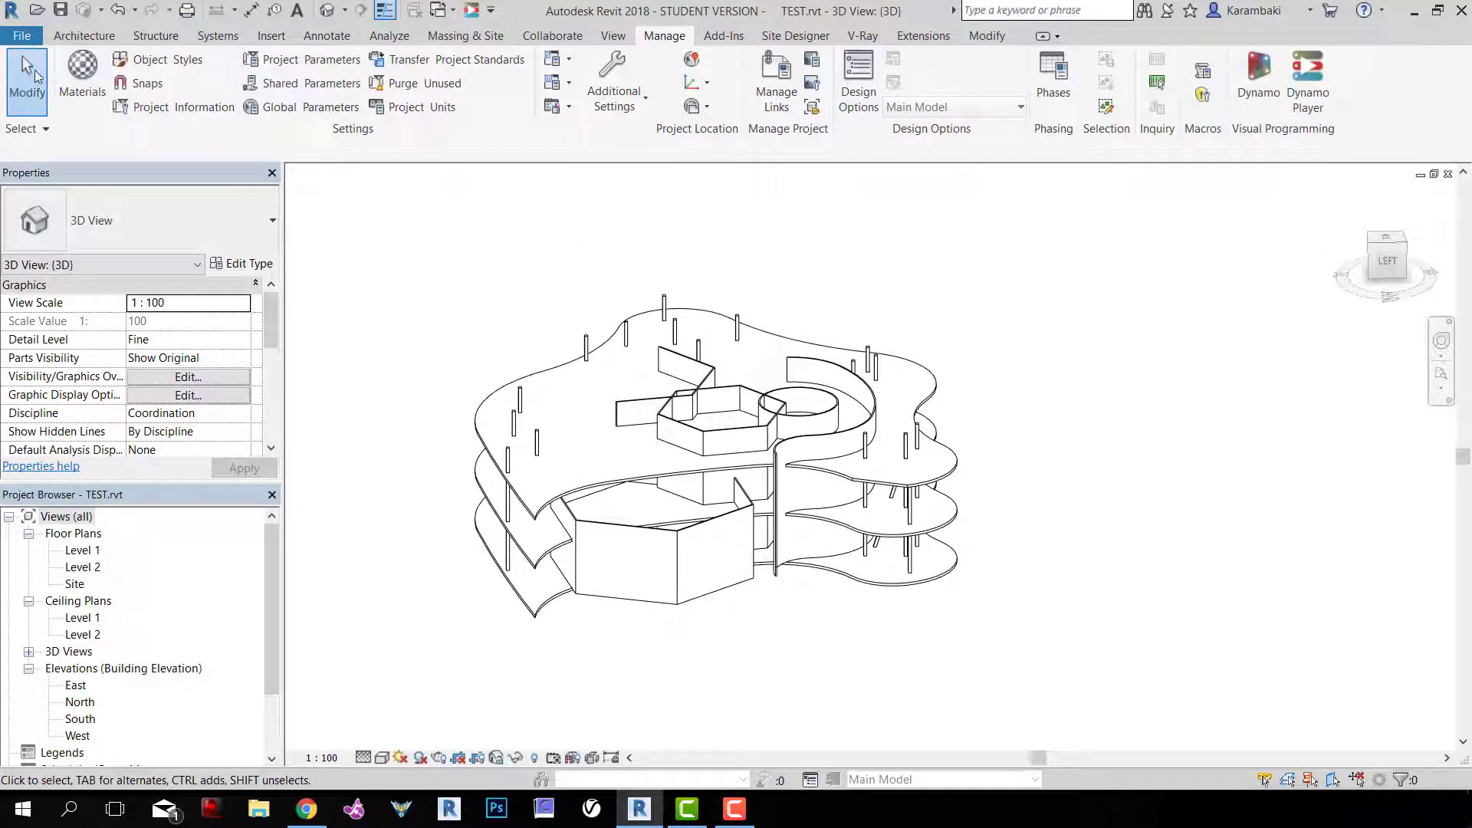
click(22, 36)
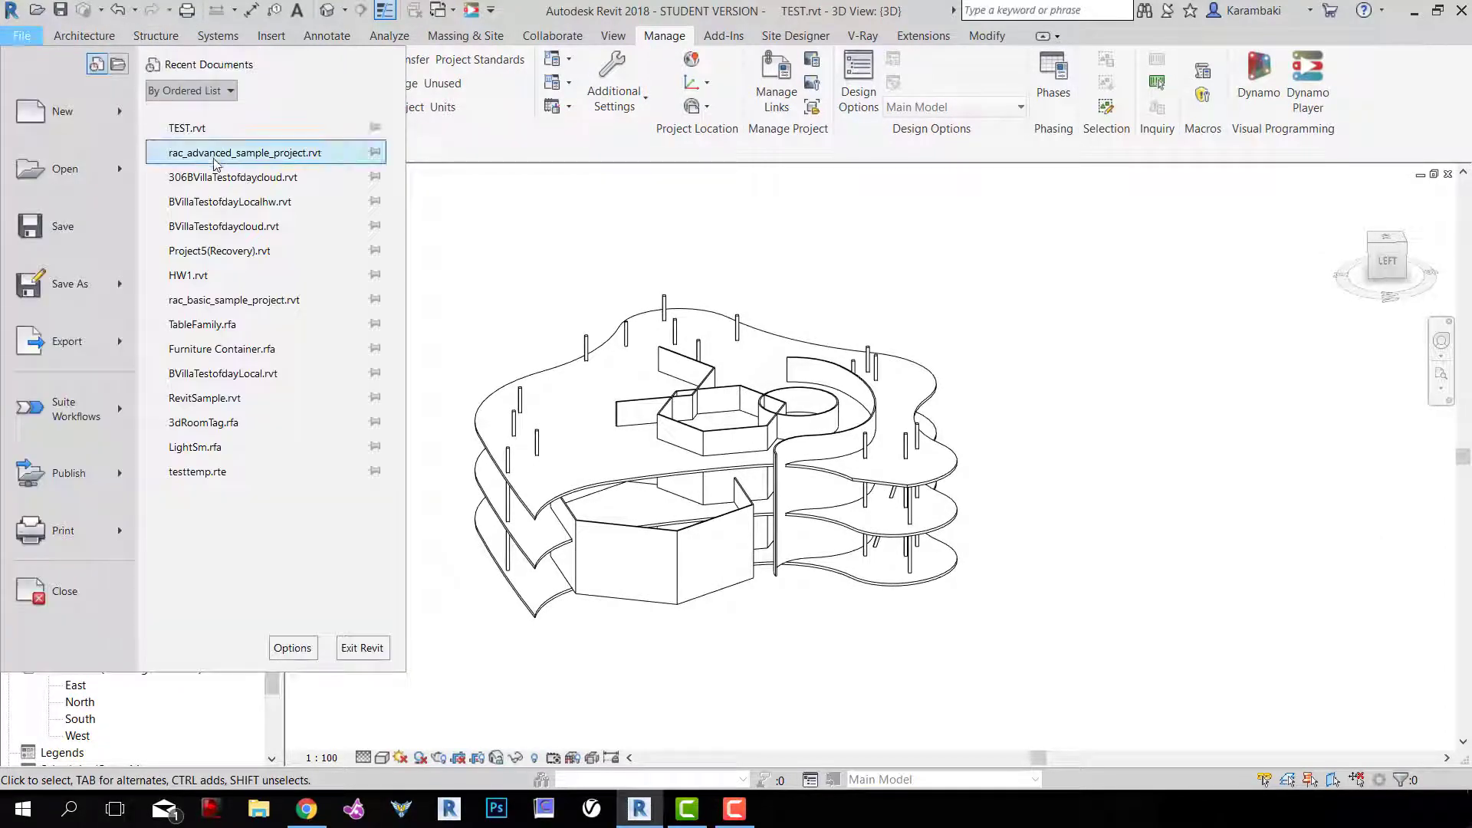
mouse_move(119, 170)
click(280, 474)
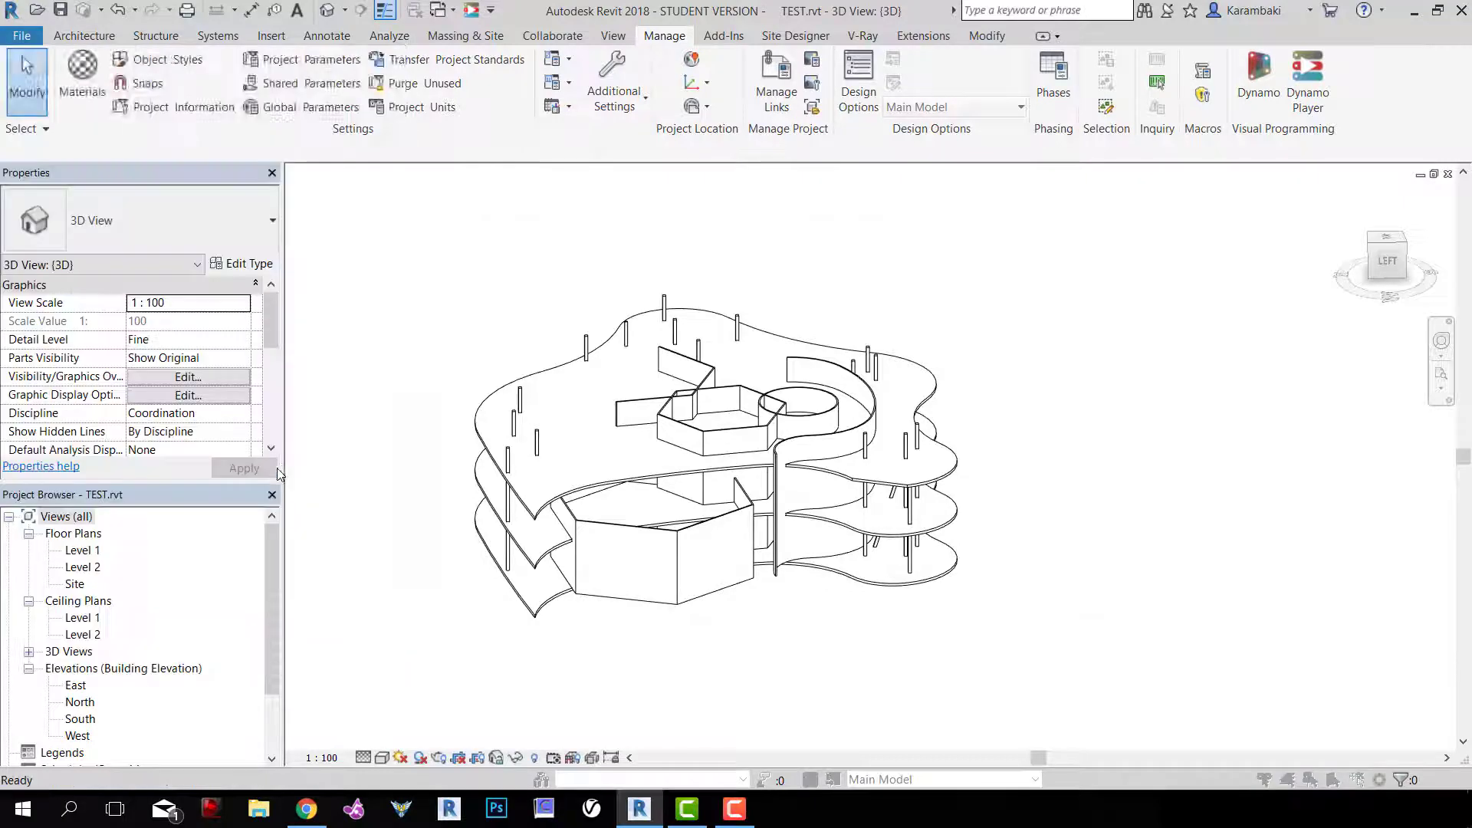
click(751, 365)
ctrl+scroll(748, 361, up, 2)
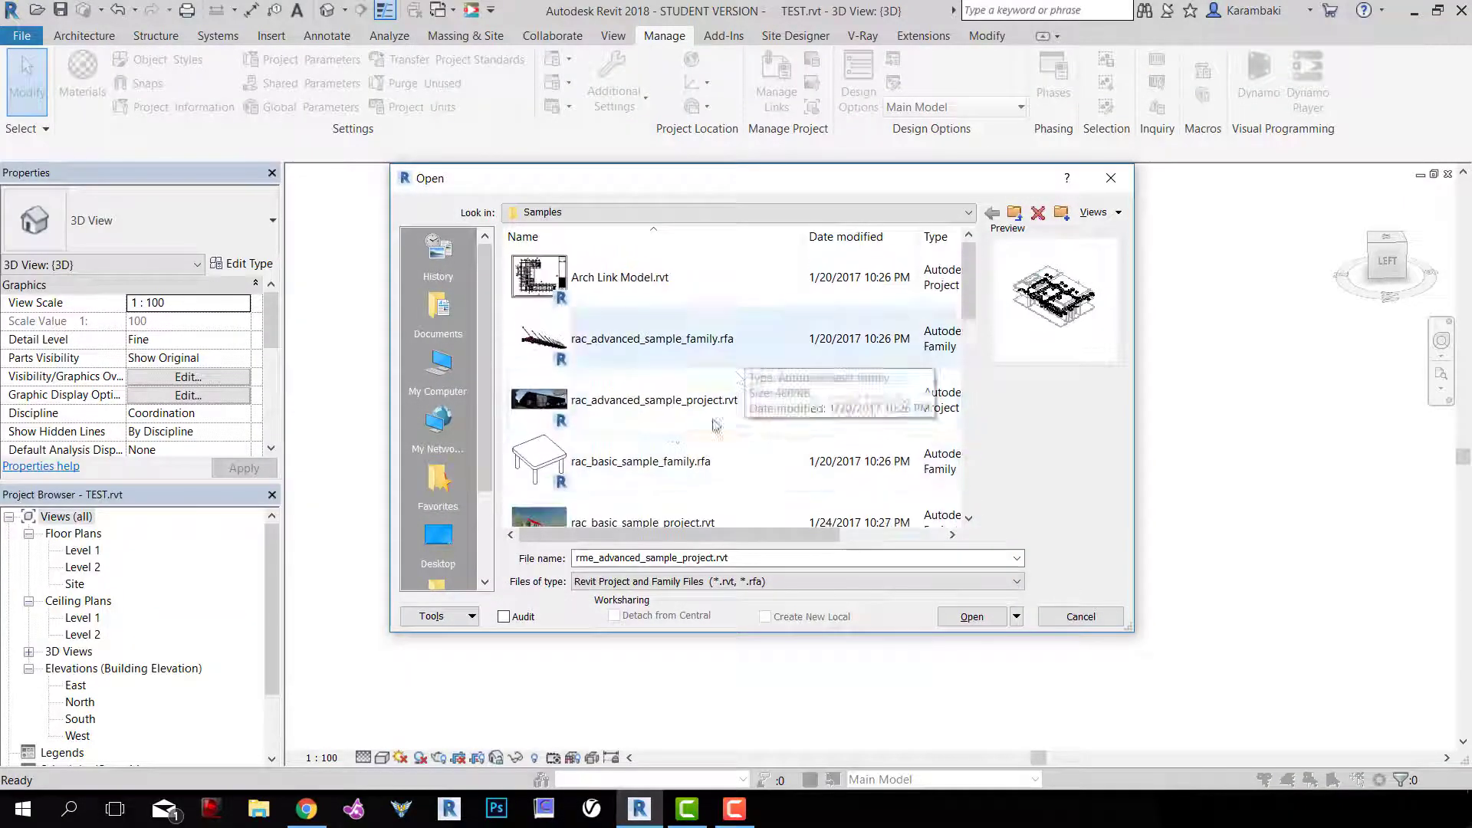
click(635, 421)
double_click(681, 409)
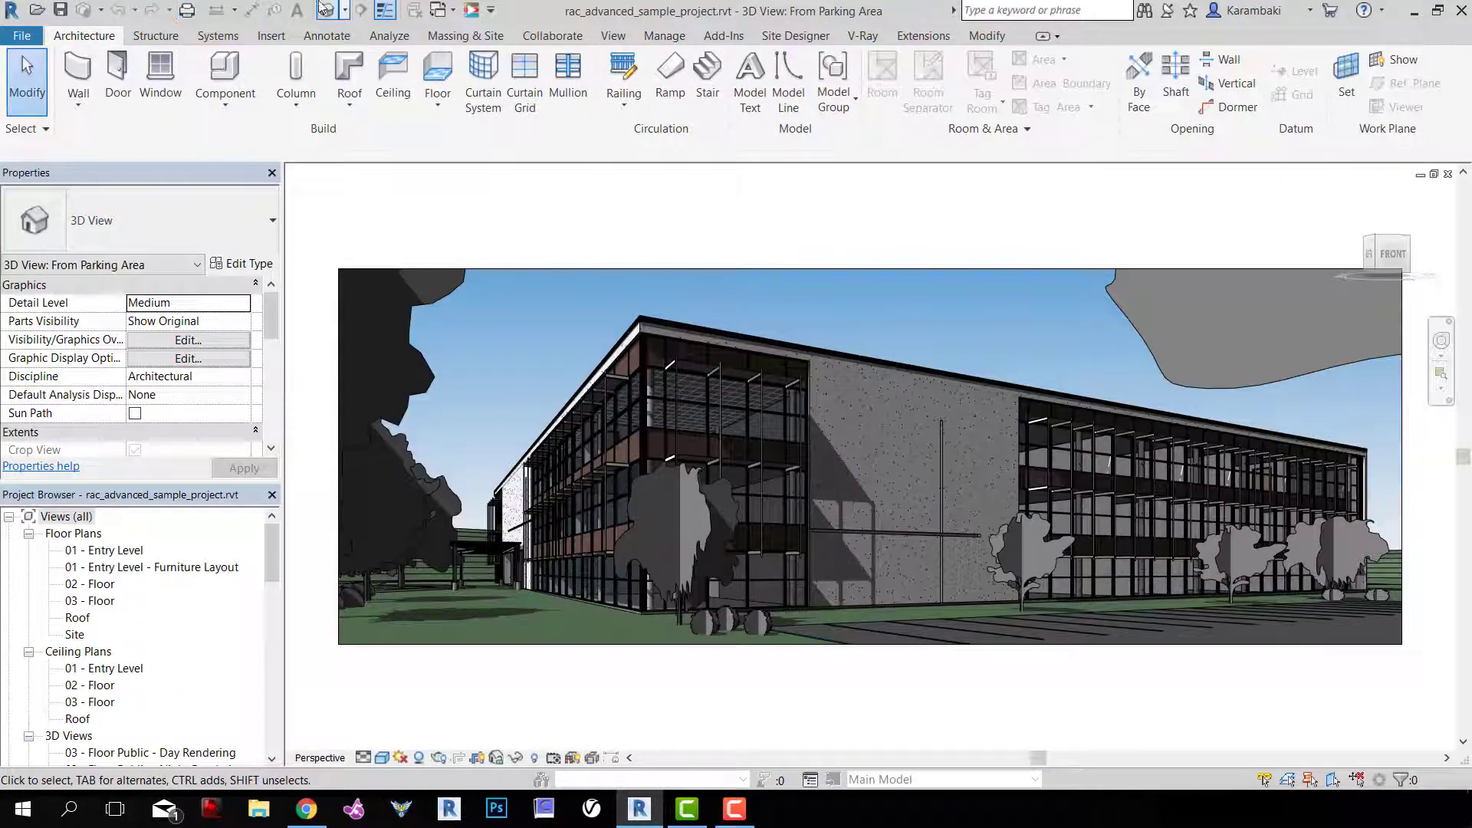
Open the default 3D view and inspect a 225 mm concrete wall along the curtain-wall facade
click(330, 11)
scroll(866, 422, up, 10)
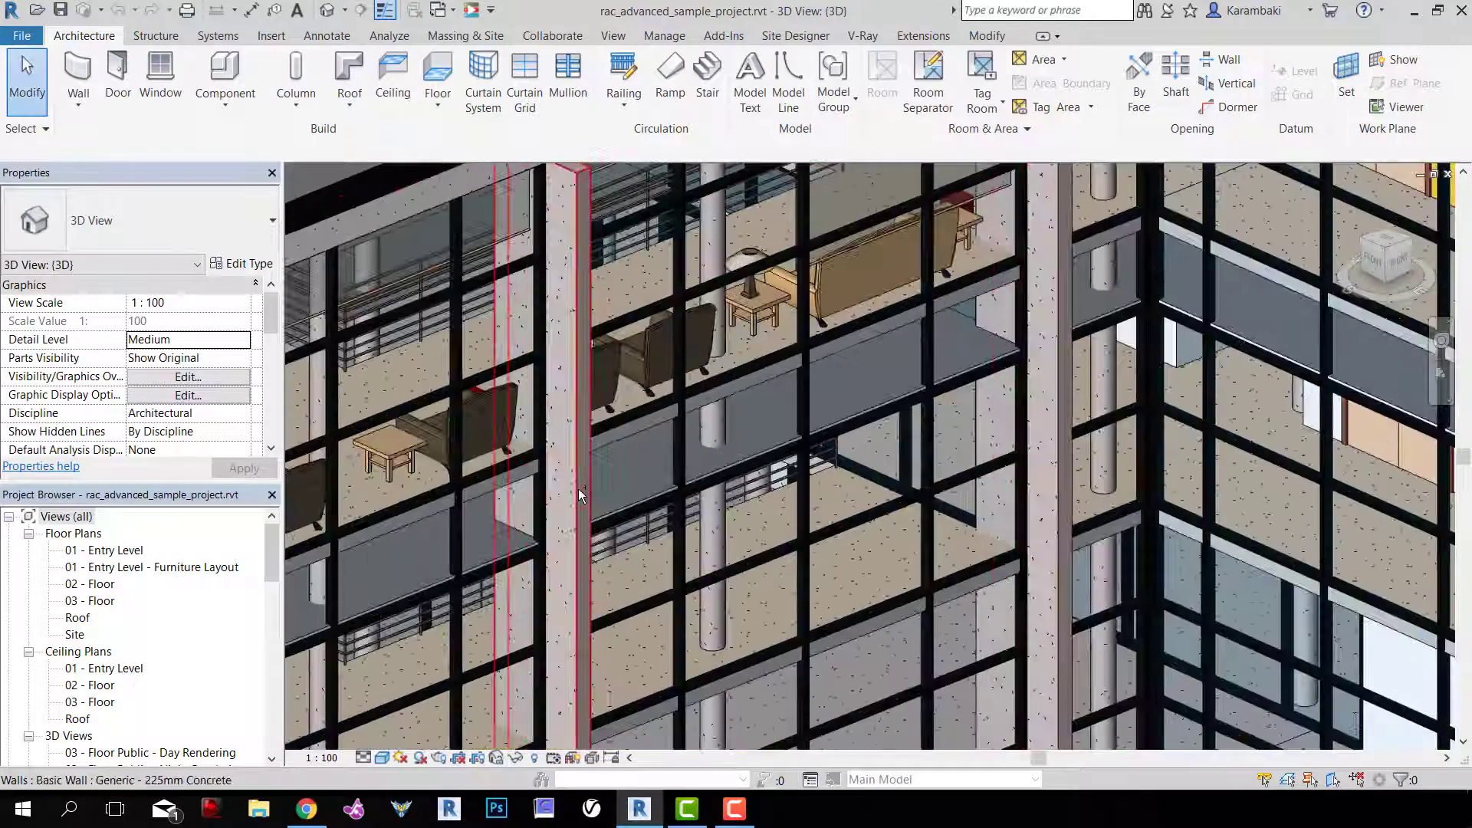
click(578, 489)
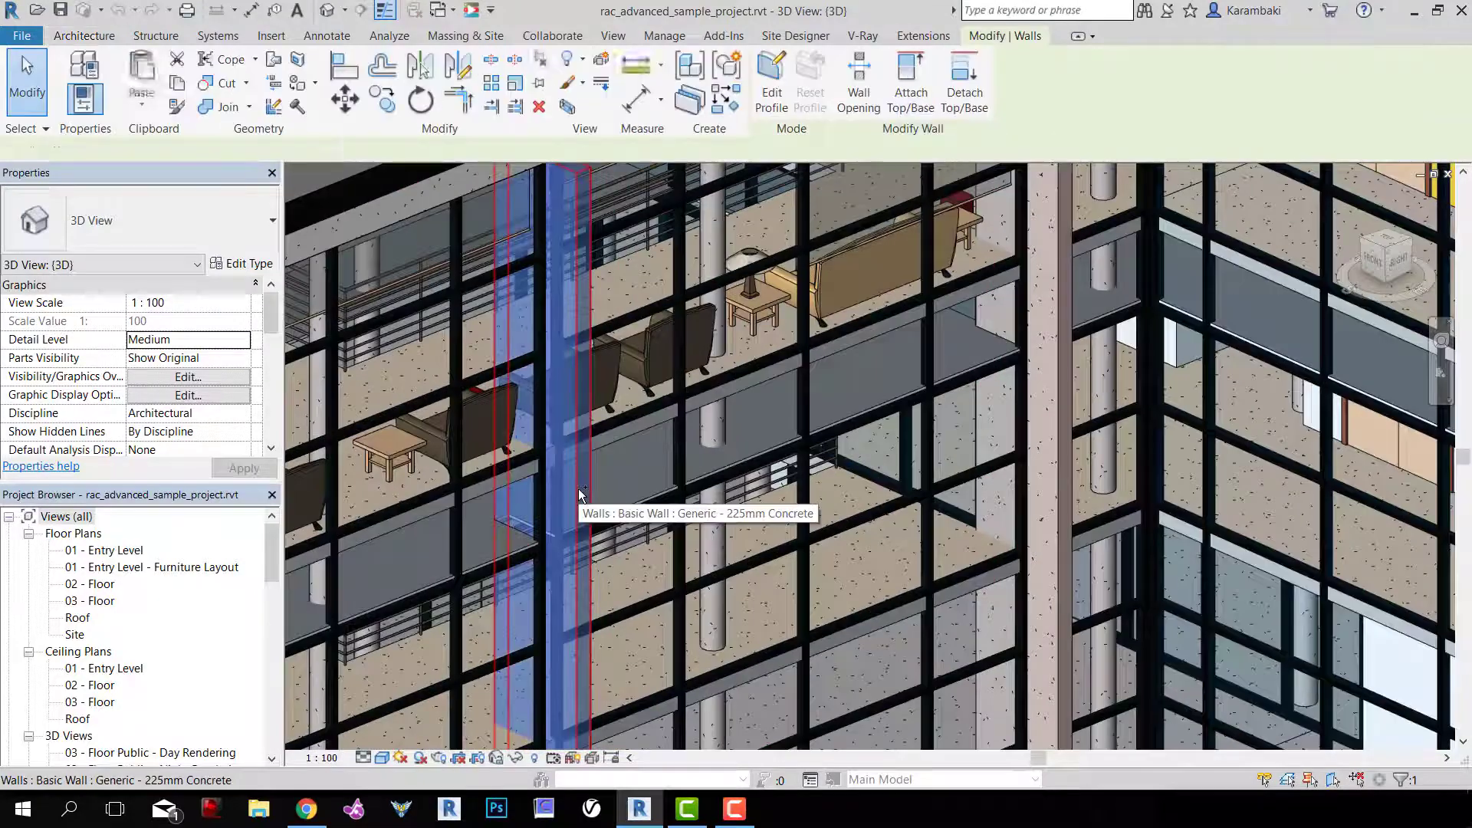
key(Escape)
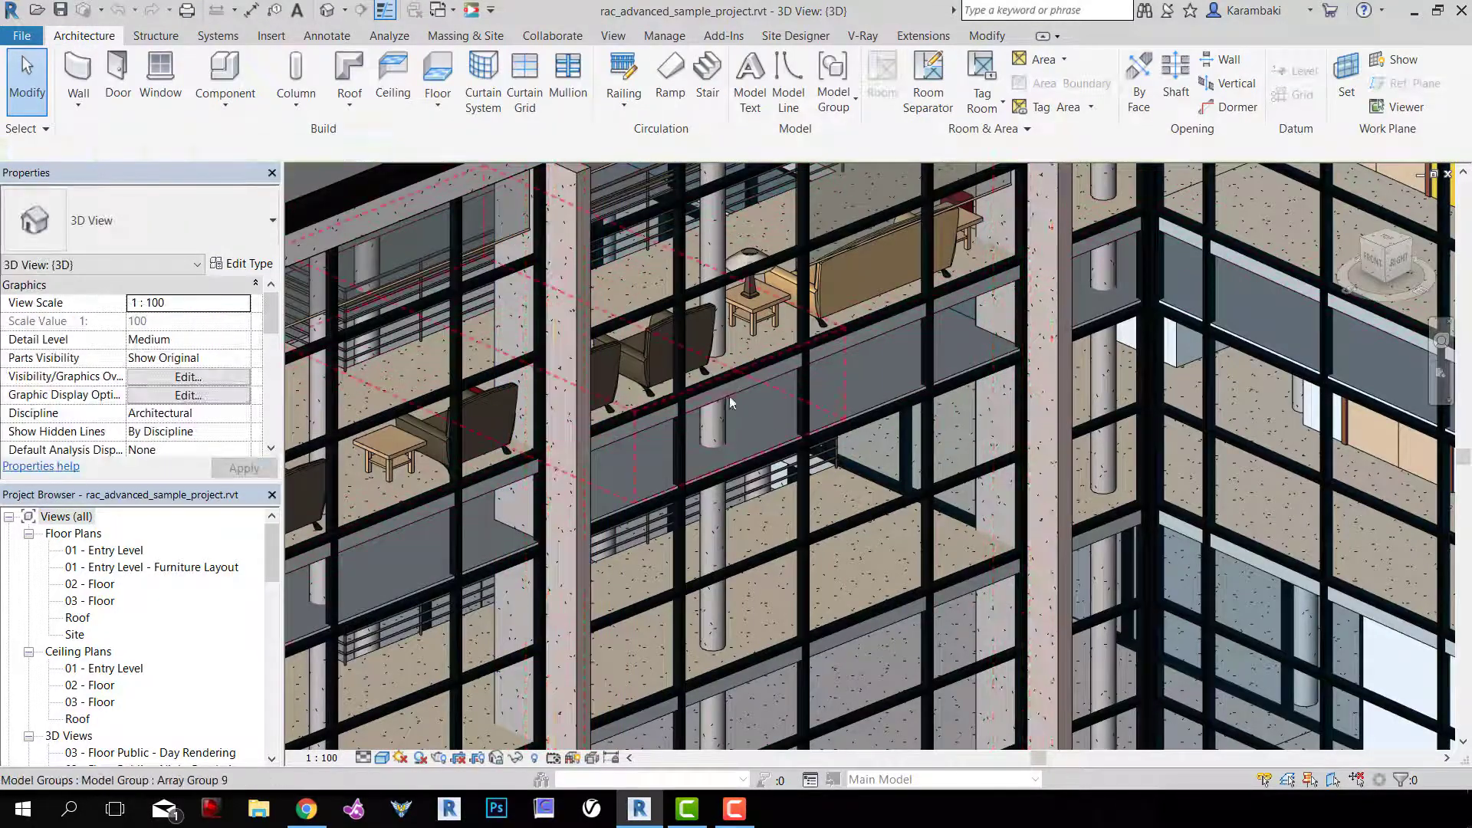
Inspect the round concrete columns behind the curtain wall and the floor edges and ceilings around them
scroll(690, 598, up, 3)
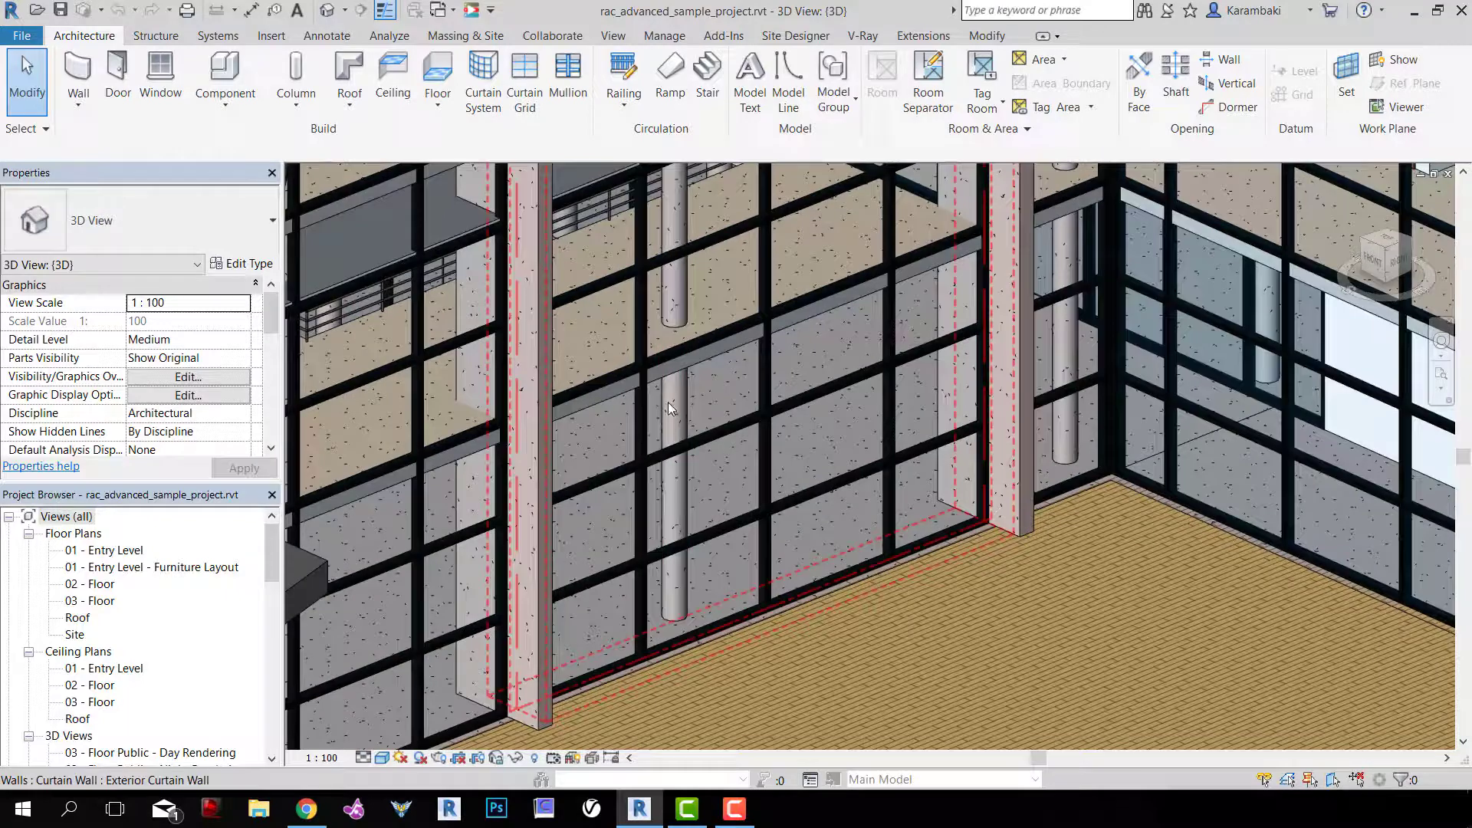
scroll(682, 393, down, 2)
click(683, 388)
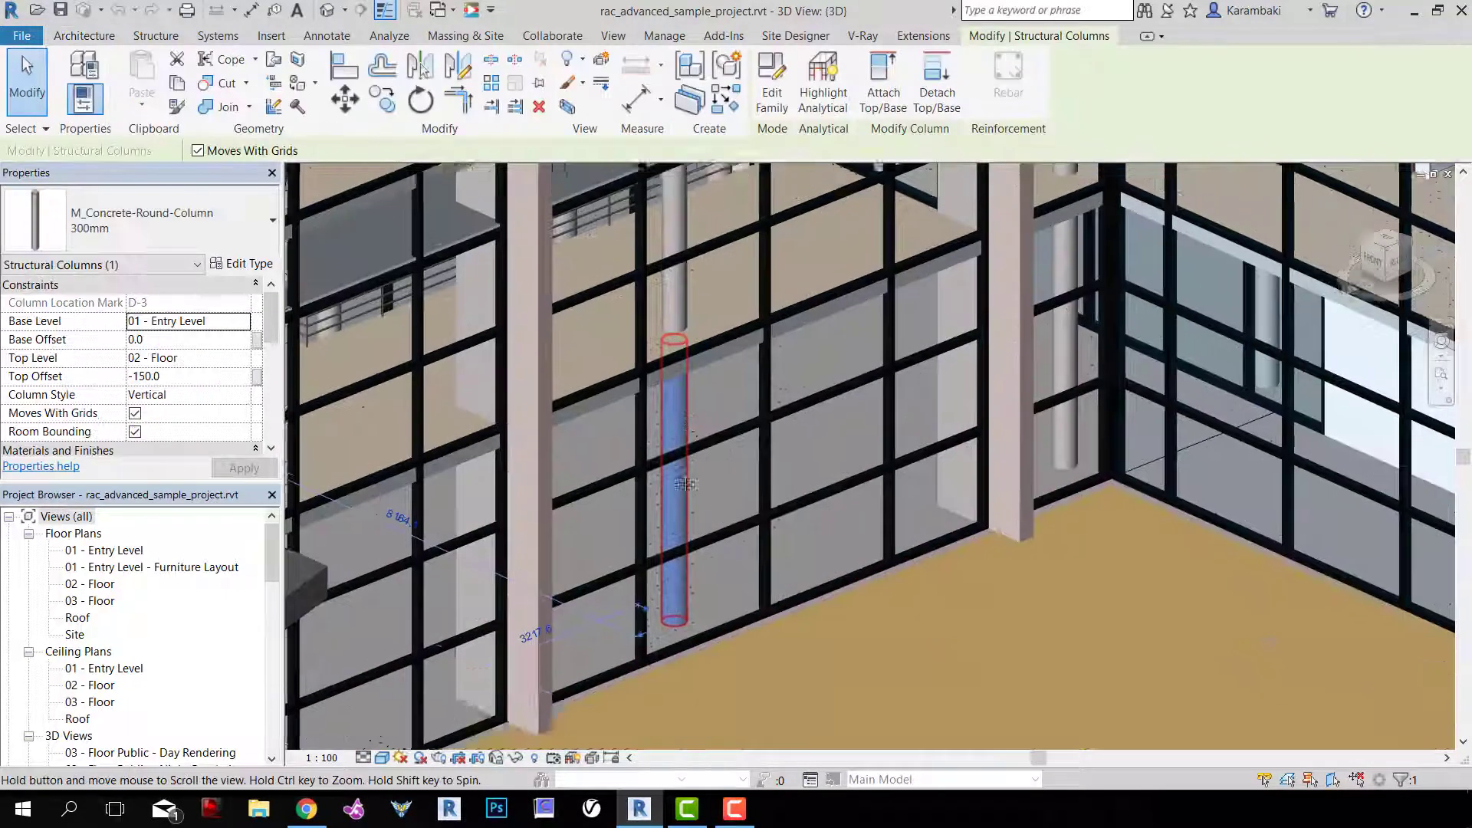
key(Tab)
click(697, 396)
middle_drag(693, 248, 693, 447)
key(Escape)
scroll(704, 324, up, 1)
key(Tab)
click(705, 321)
key(Escape)
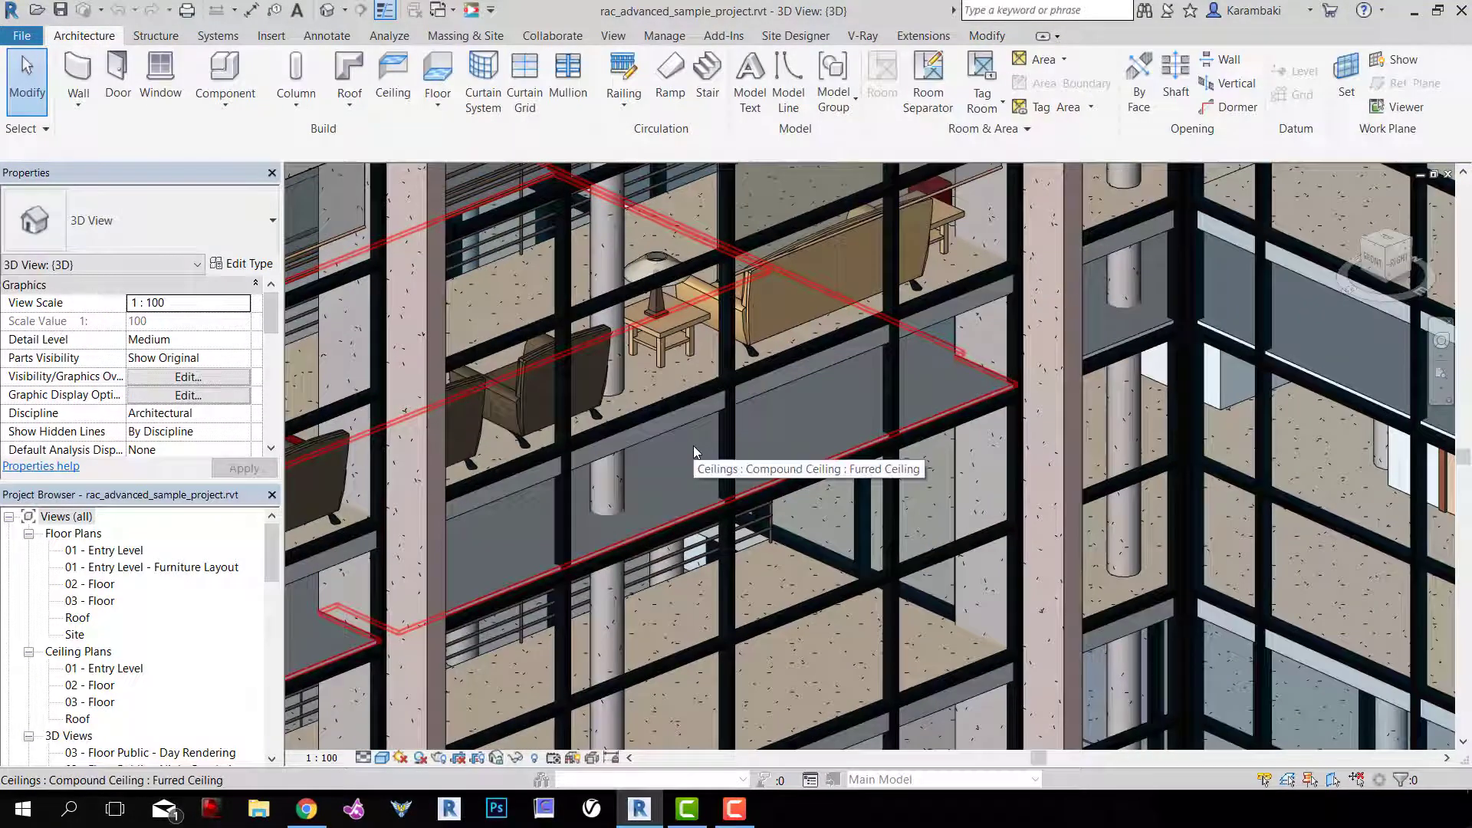
Inspect the concrete wall near the facade's inner corner where it meets the upper floor
scroll(576, 536, down, 3)
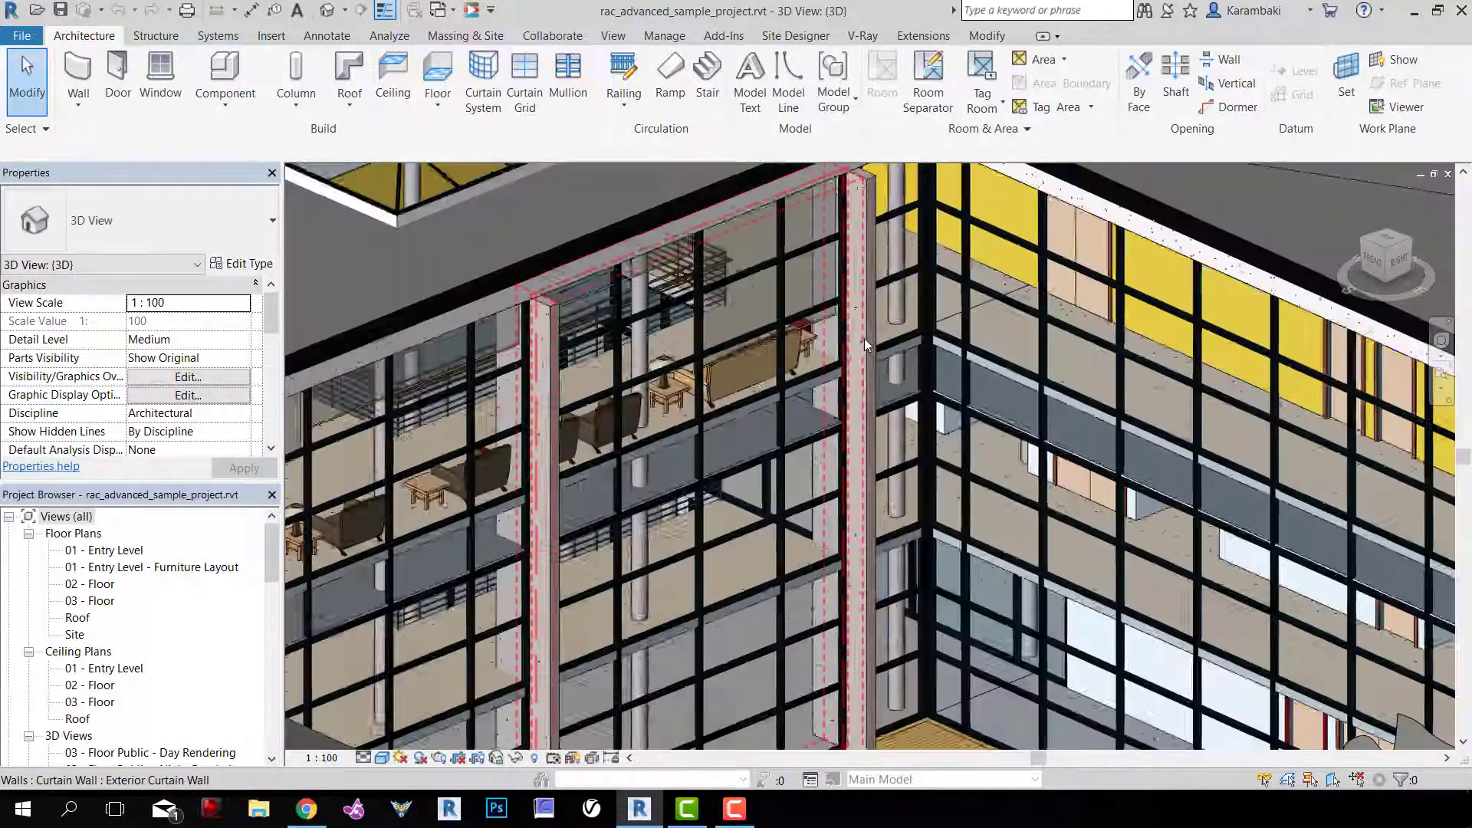
scroll(863, 338, up, 2)
click(871, 333)
scroll(871, 334, up, 2)
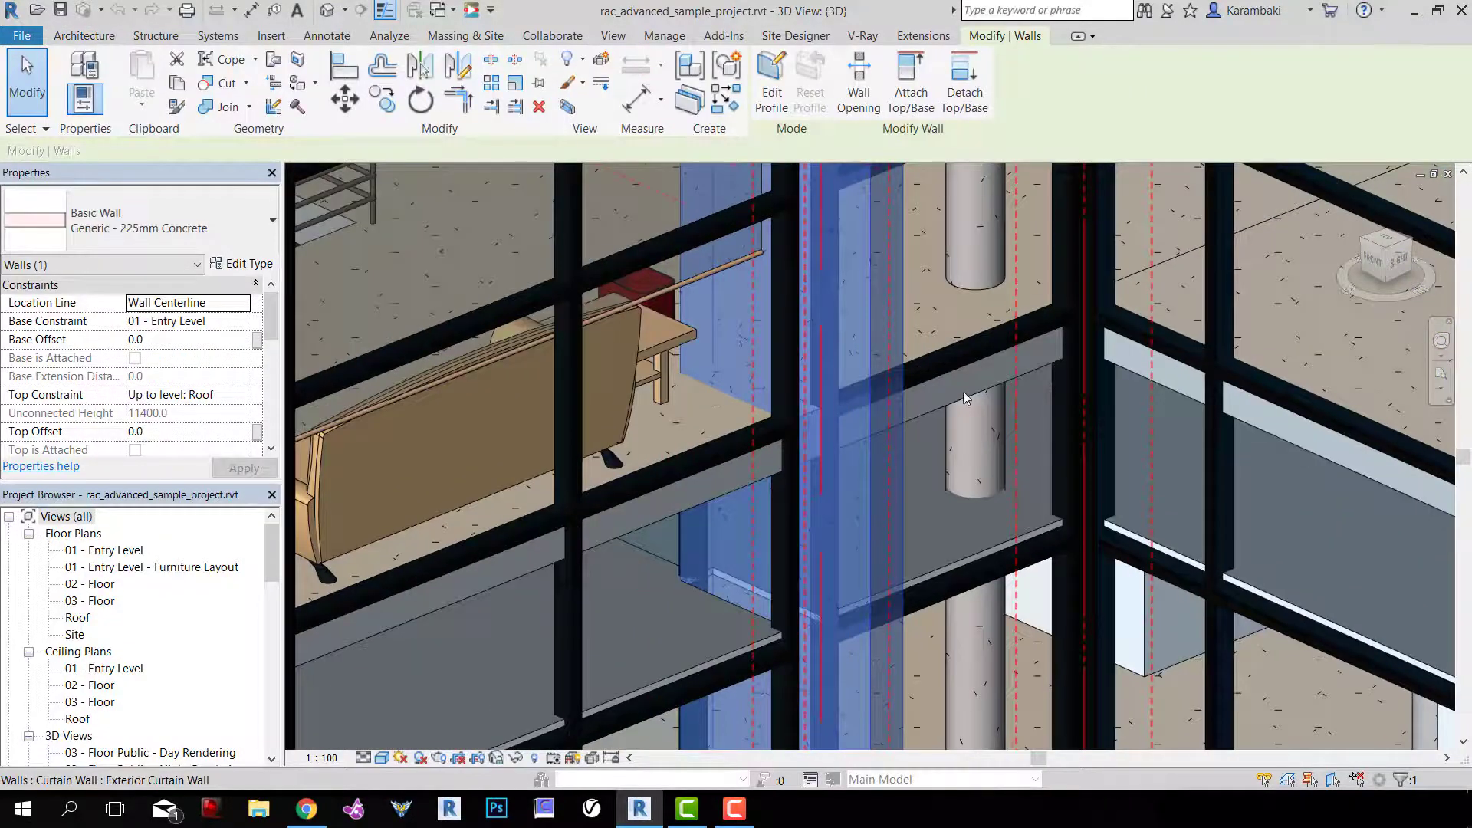
Inspect the 225 mm concrete wall together with the hollow core floor it crosses, and the nearby columns behind the curtain wall
key(Tab)
key(Tab)
ctrl+click(964, 389)
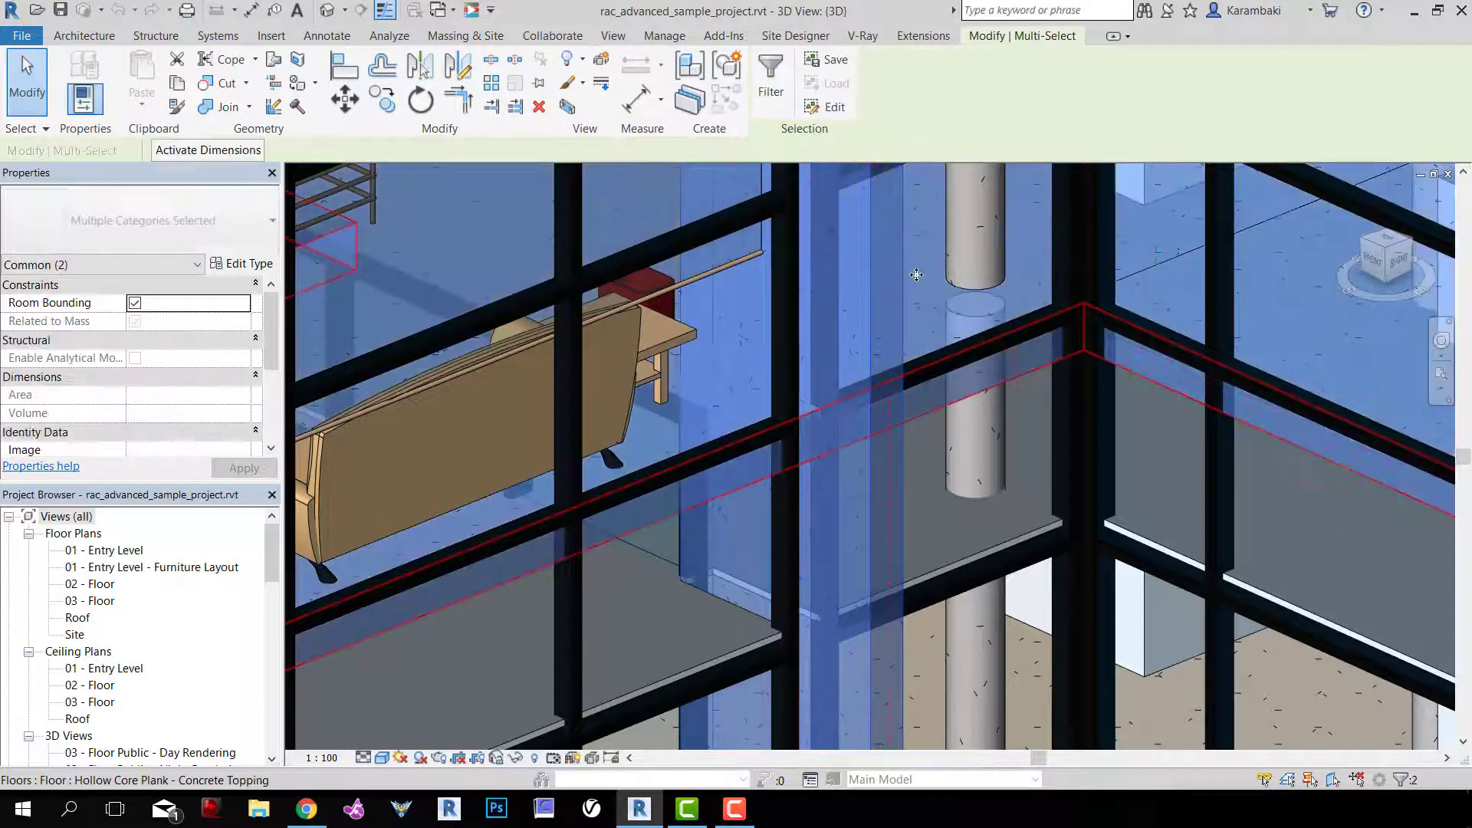
scroll(964, 389, down, 3)
scroll(769, 529, up, 3)
key(Escape)
key(Tab)
key(Tab)
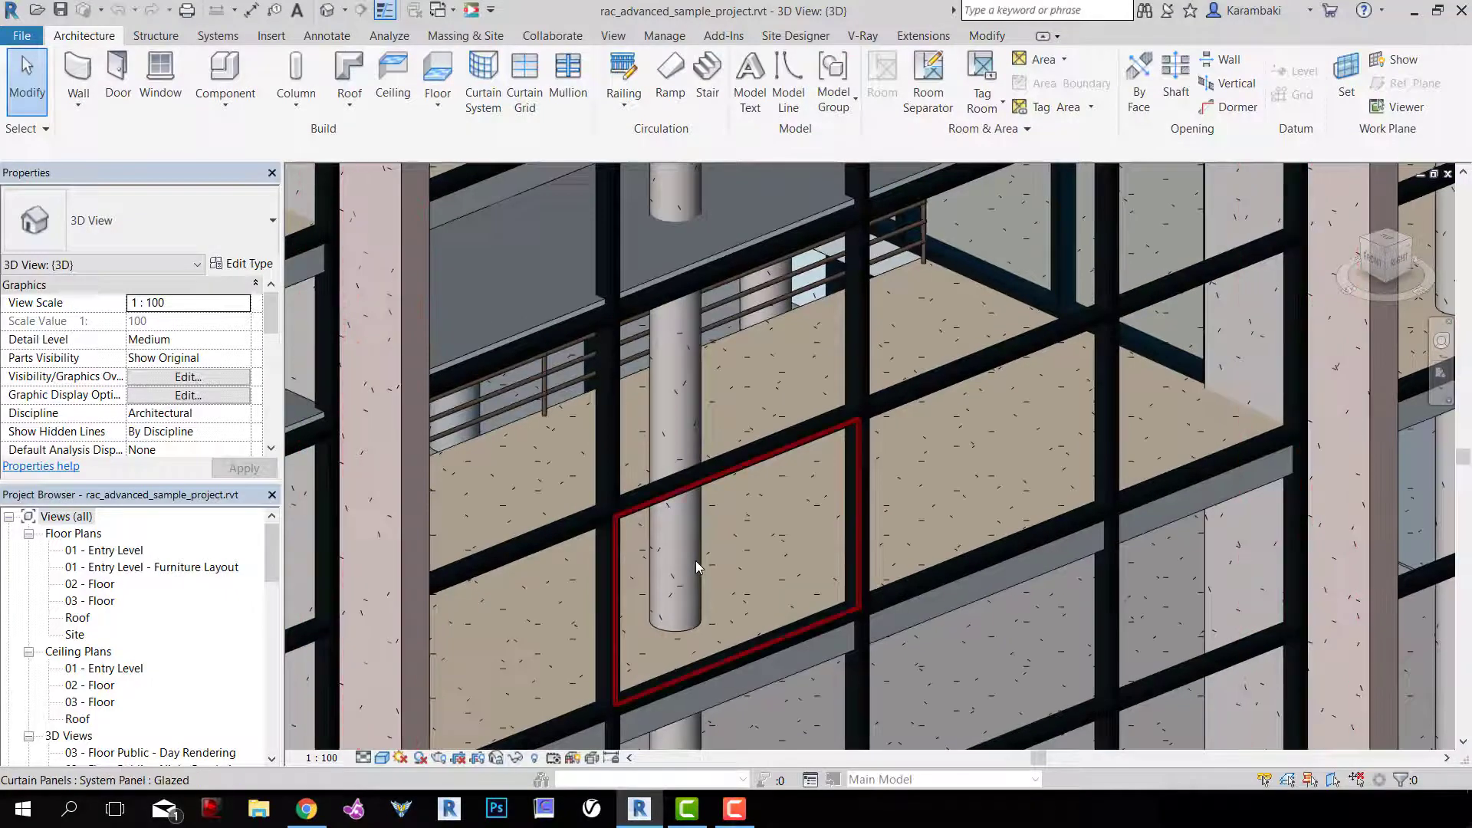
click(696, 559)
middle_drag(696, 560, 679, 209)
key(Escape)
scroll(687, 431, down, 1)
scroll(688, 435, down, 5)
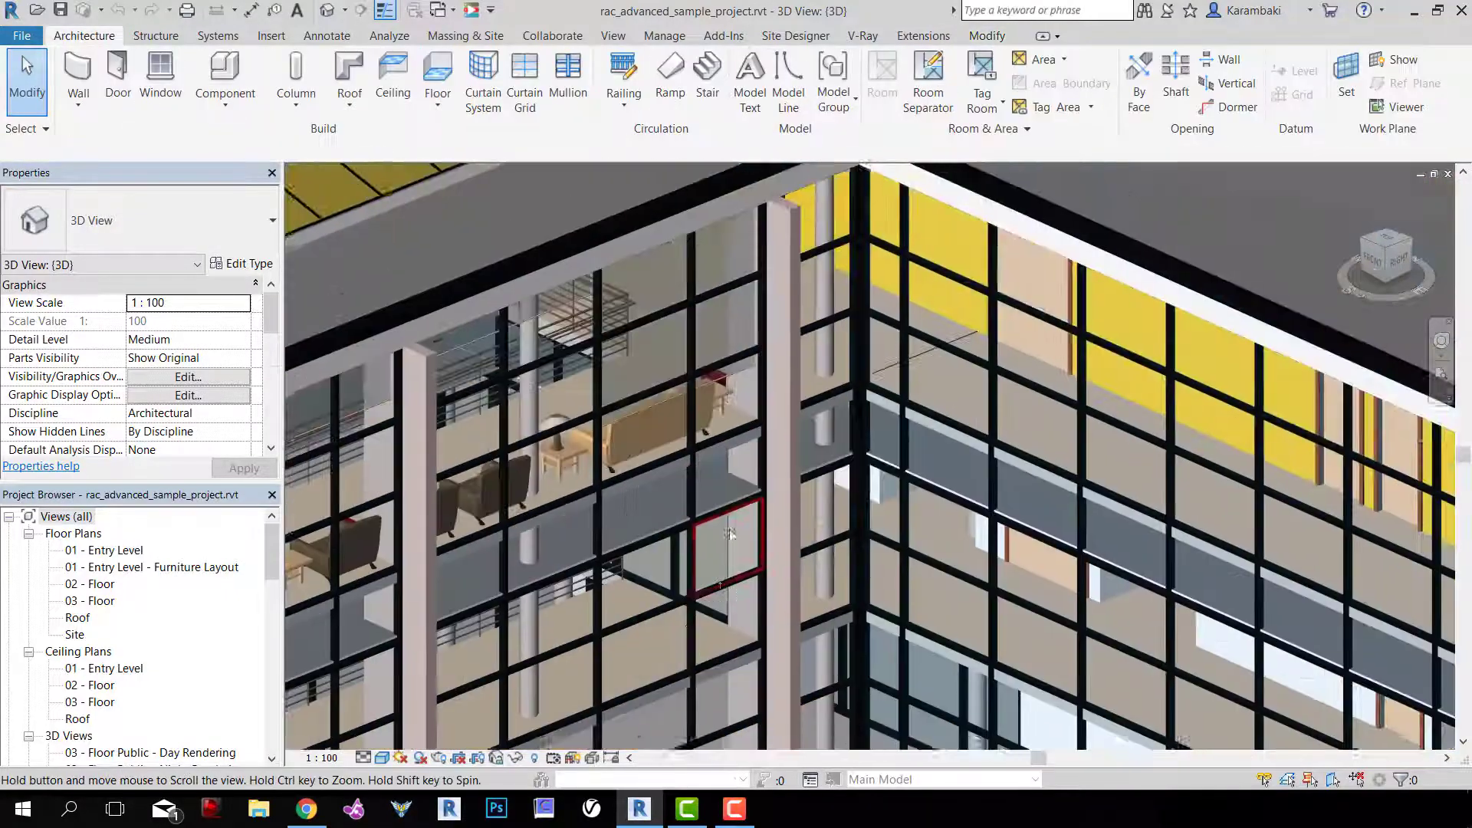
Run an interference check between the current project's ceilings and structural columns
click(561, 37)
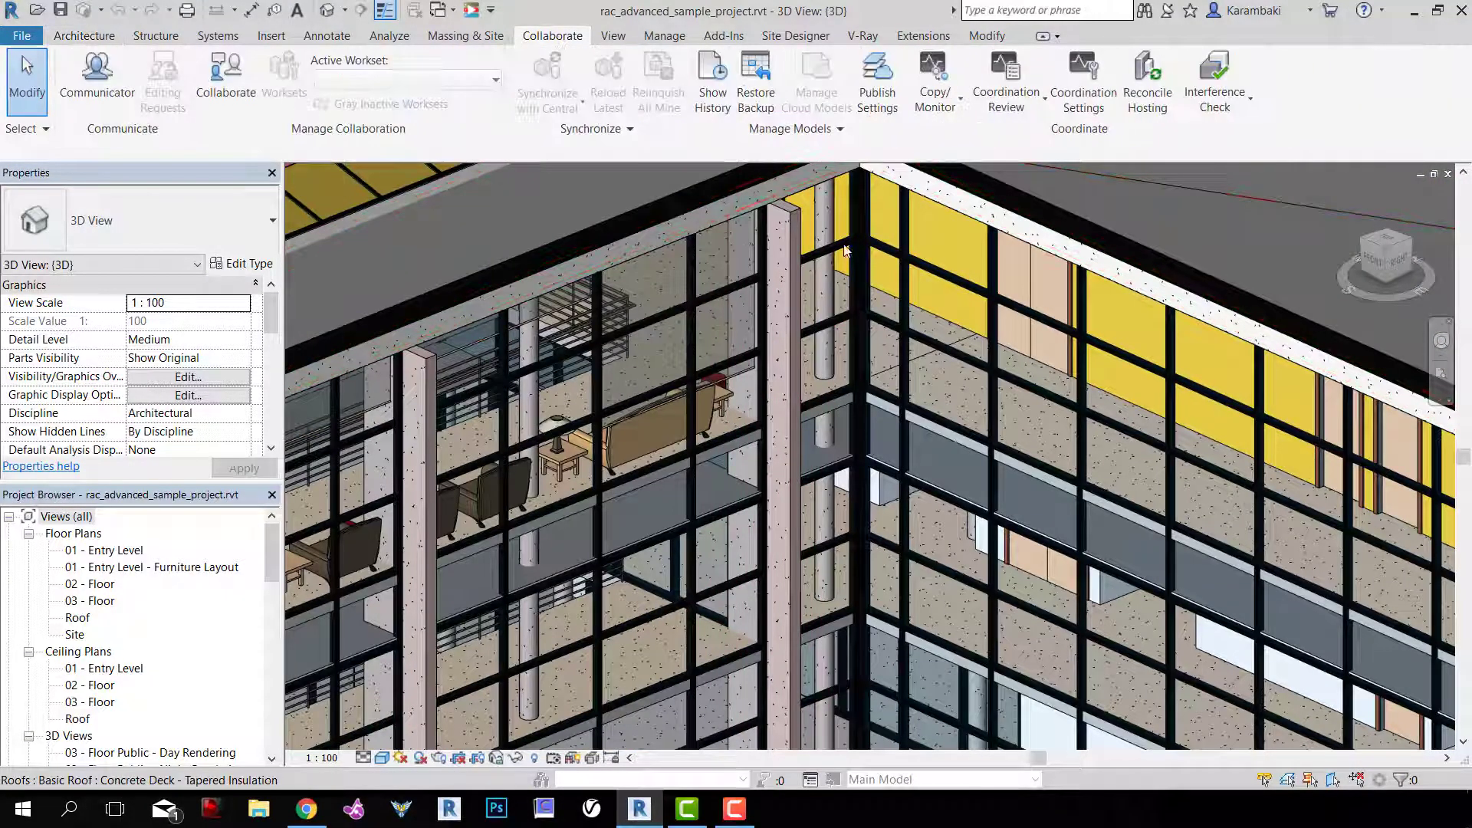
click(1214, 92)
click(1234, 165)
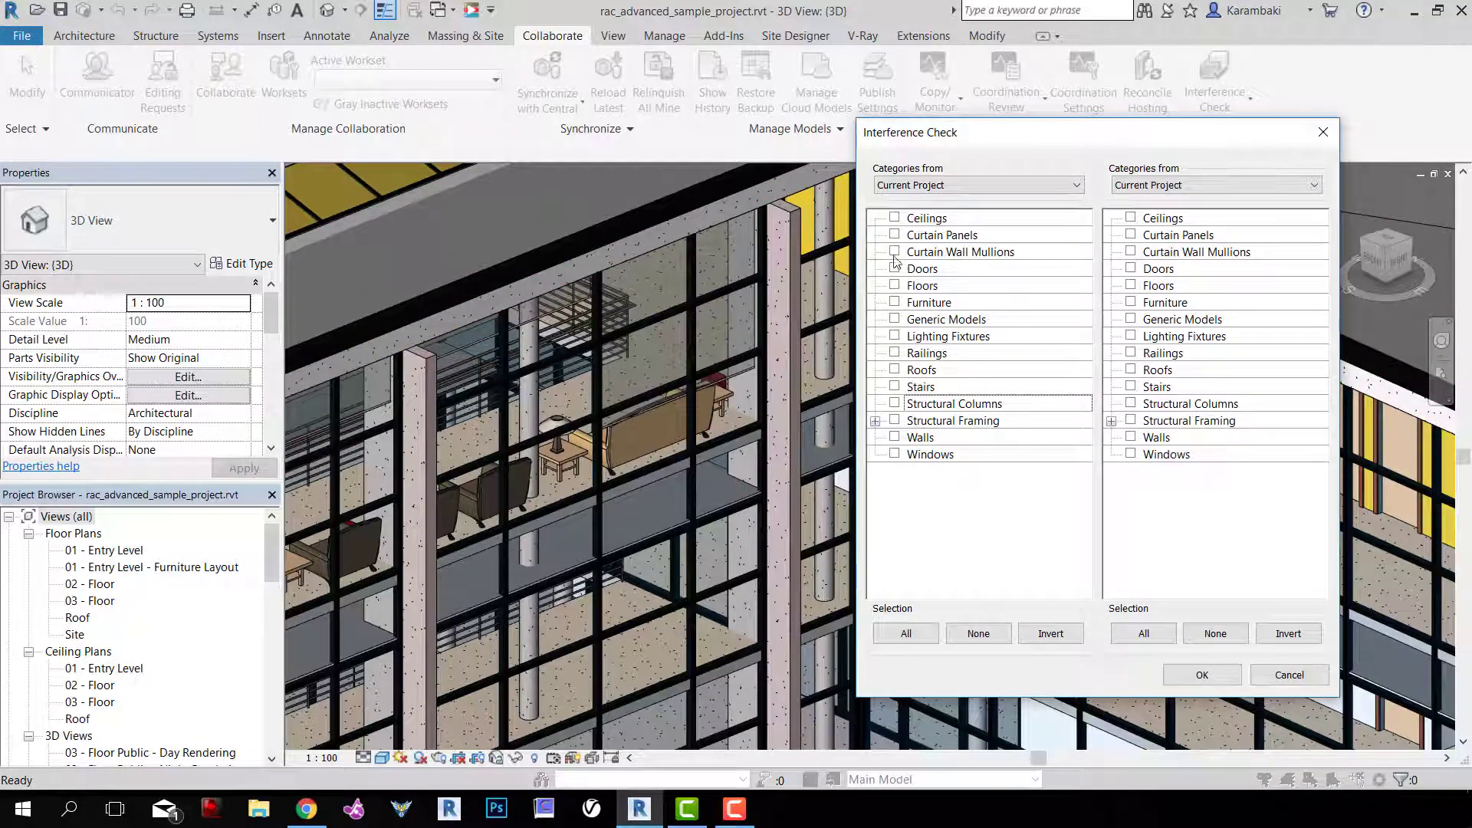
click(895, 219)
click(1131, 405)
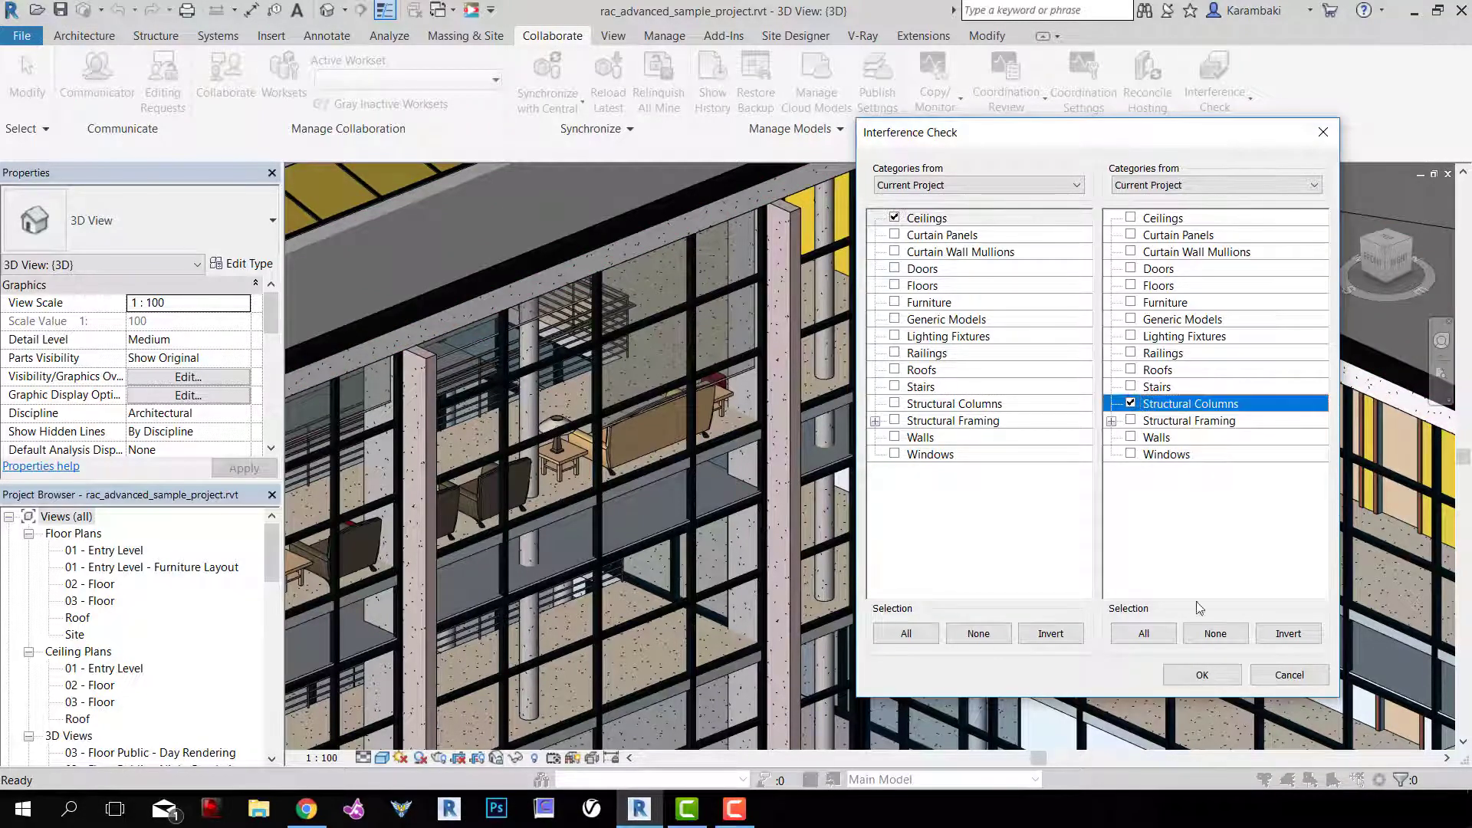
click(1201, 675)
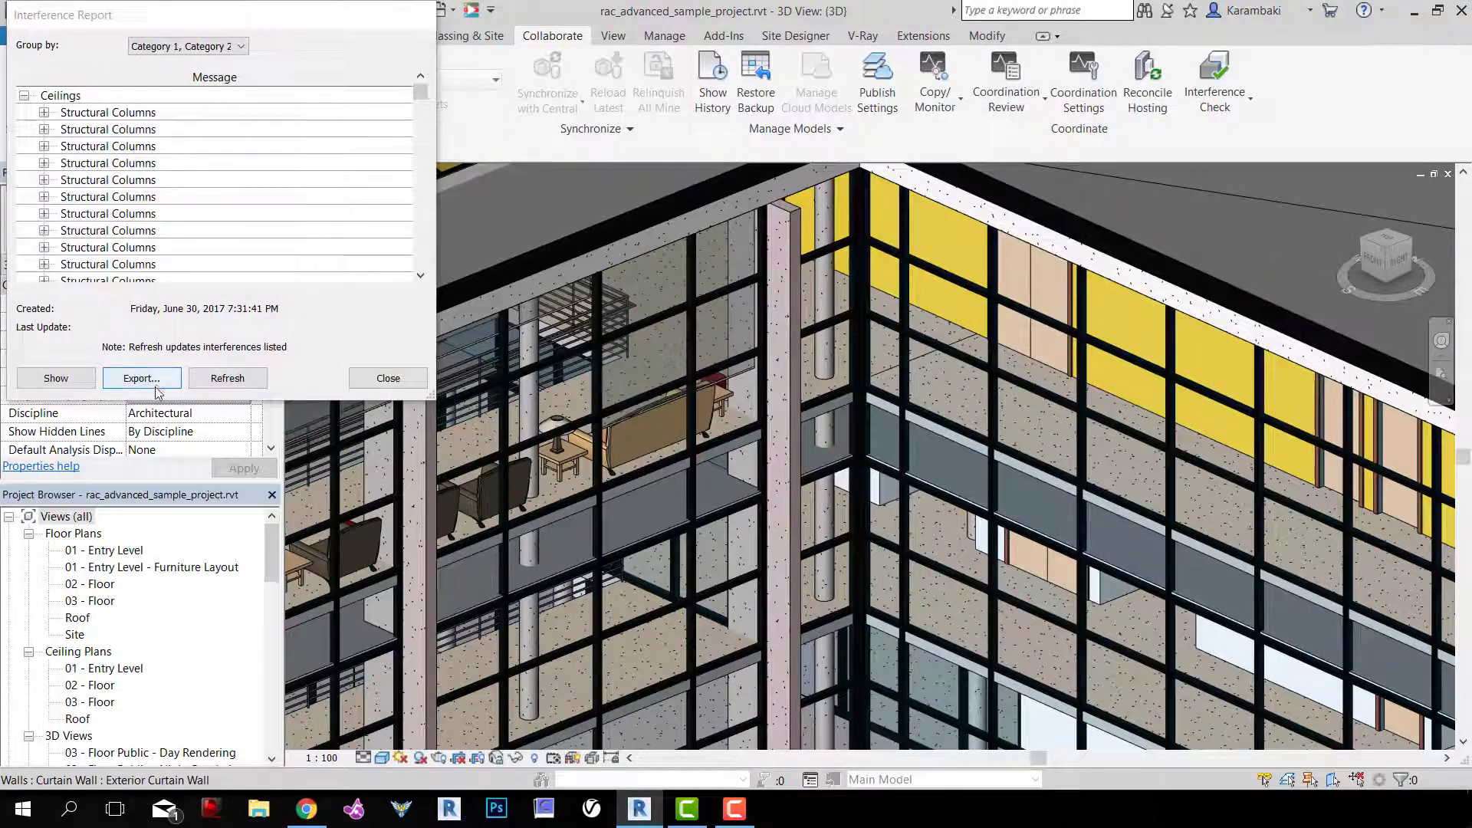
Export the interference report to the Desktop as CEILING AND COLUMNS and close the report
click(157, 388)
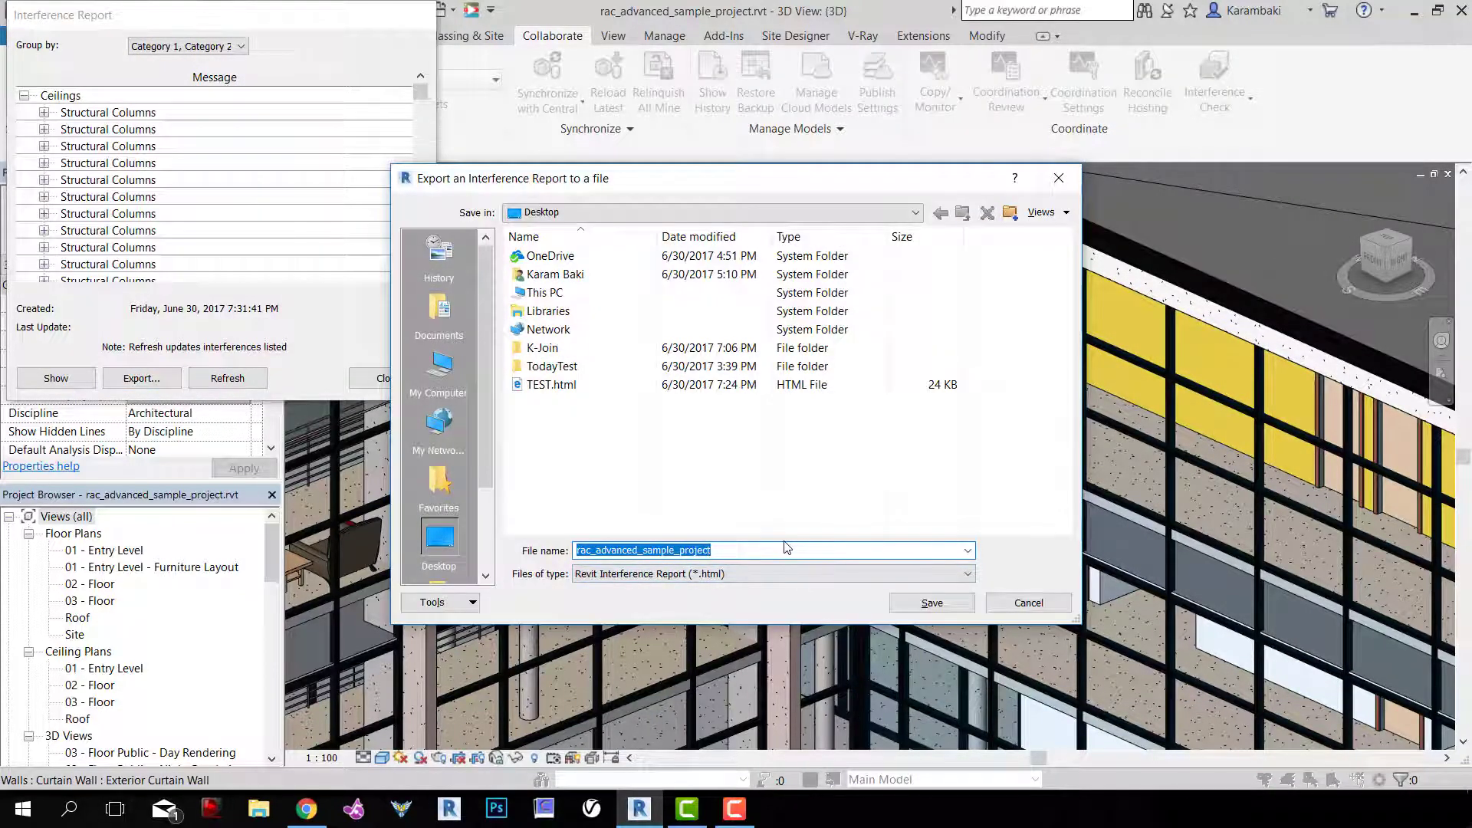
text(TESTS)
key(BackSpace)
key(BackSpace)
key(BackSpace)
key(BackSpace)
key(BackSpace)
key(BackSpace)
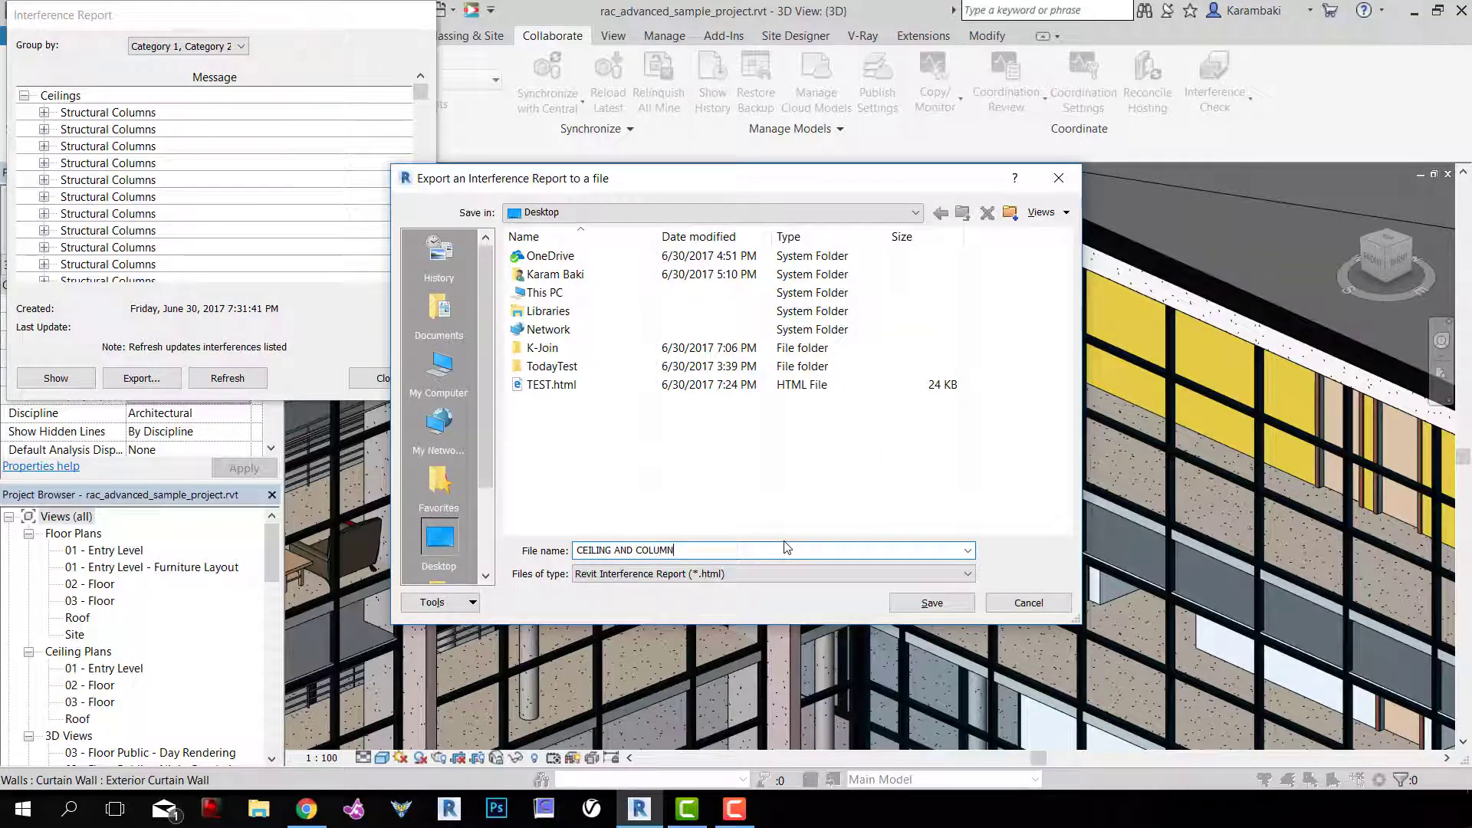
key(Return)
click(387, 374)
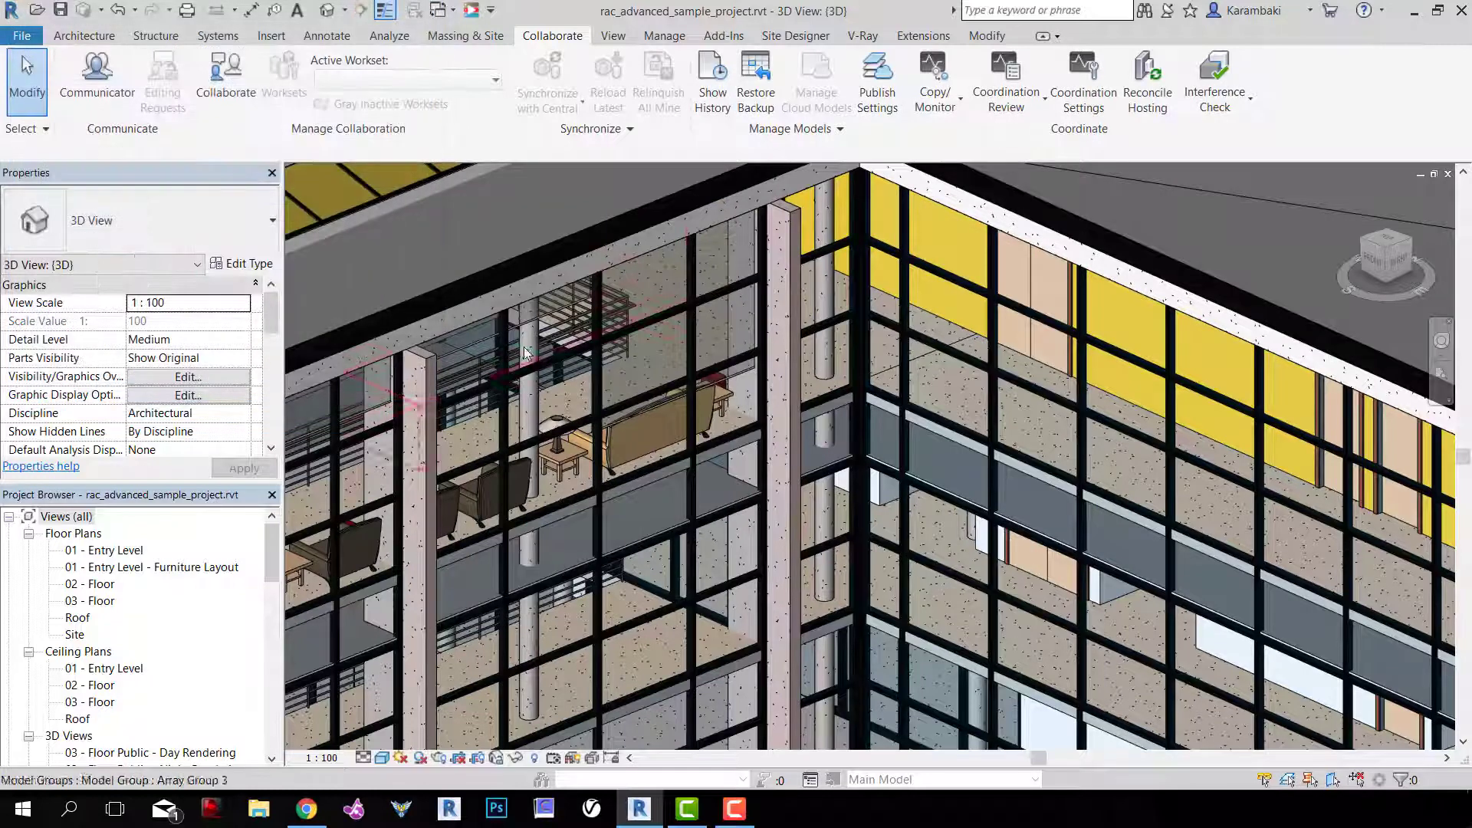
Run the K-Join Interference Check script in Dynamo Player on the CEILING AND COLUMNS.html report
middle_drag(1038, 375, 1077, 337)
middle_drag(719, 562, 735, 438)
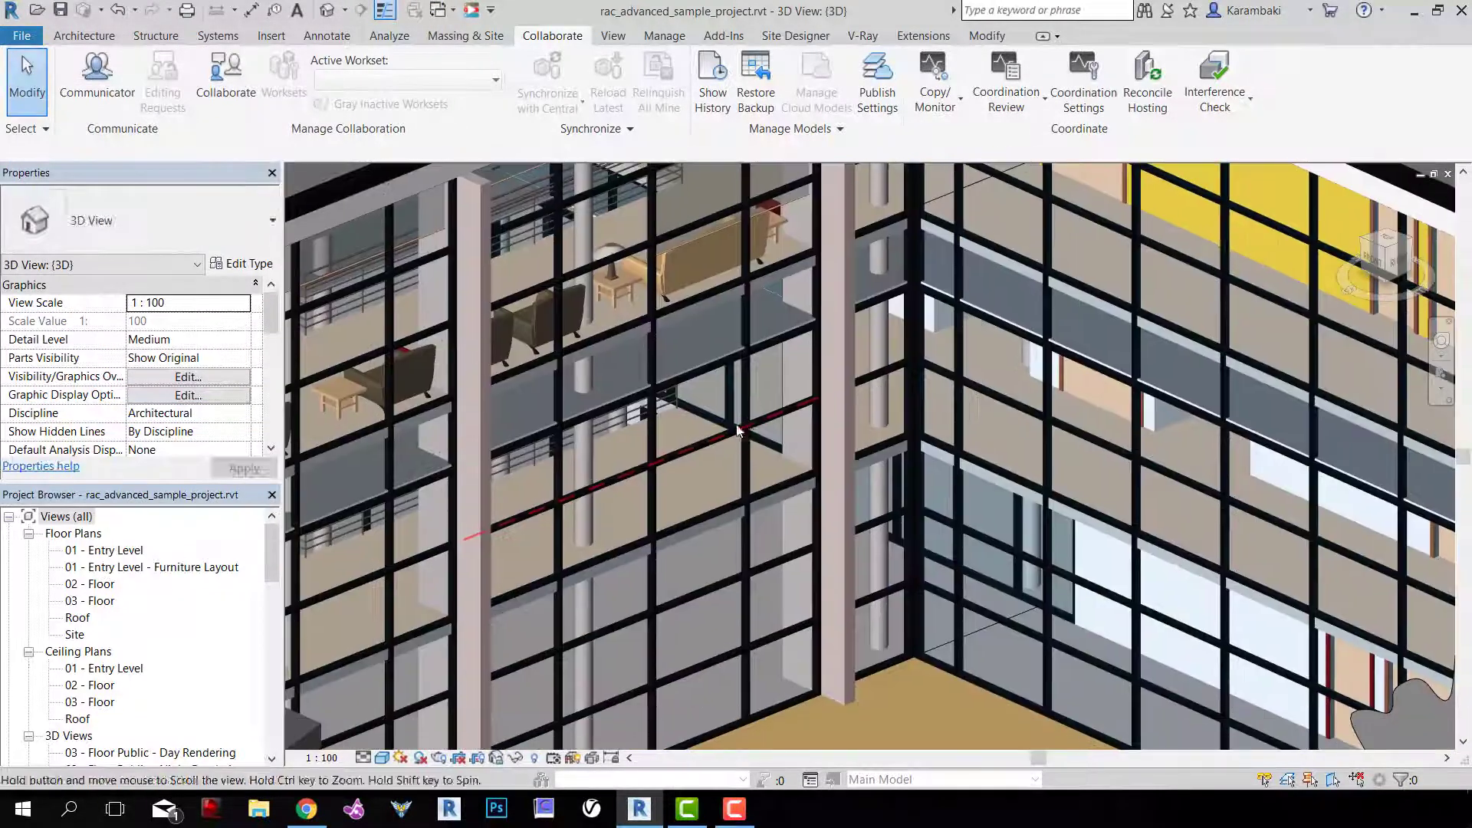
click(472, 12)
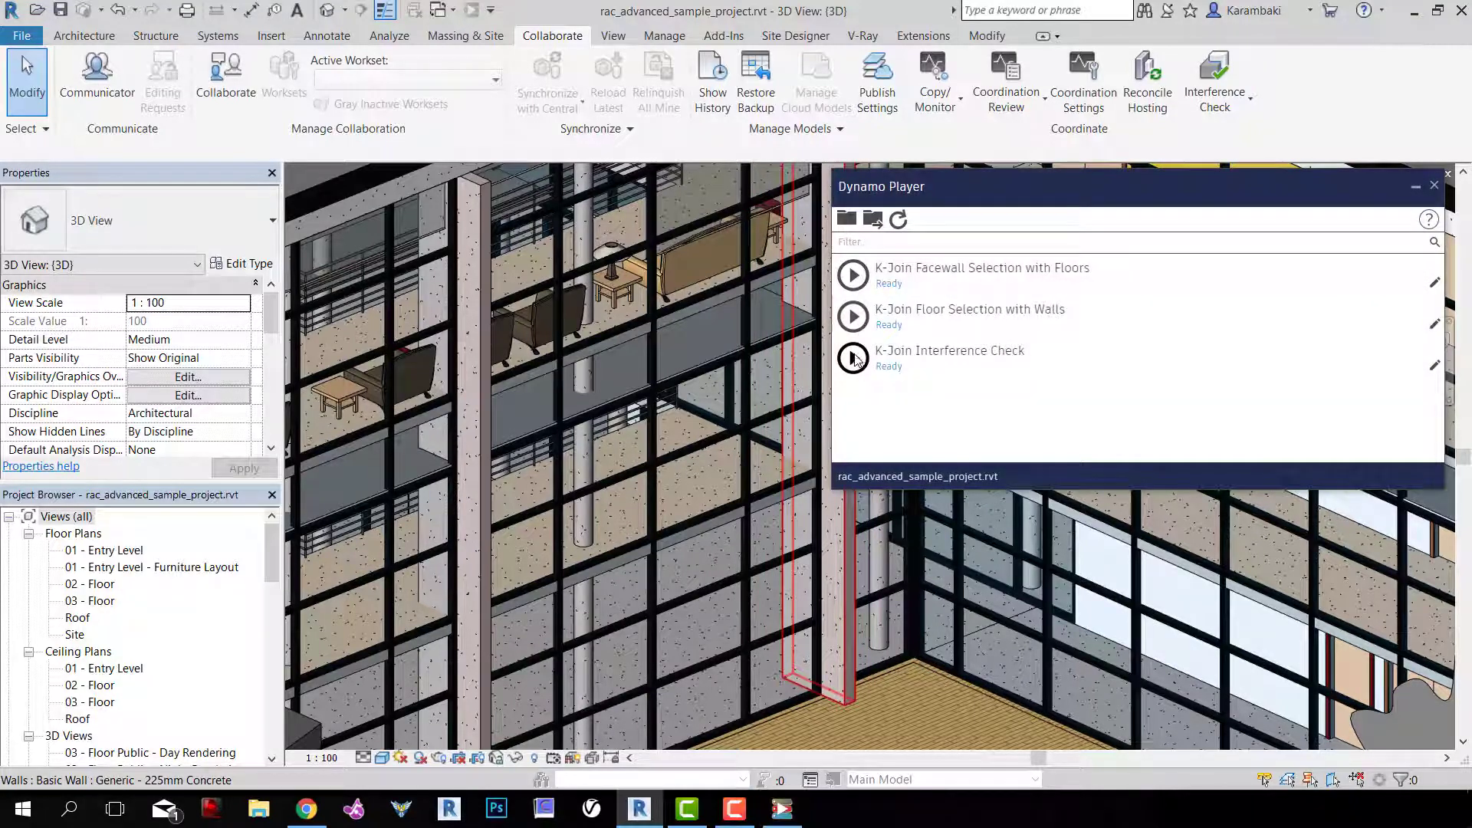
click(854, 358)
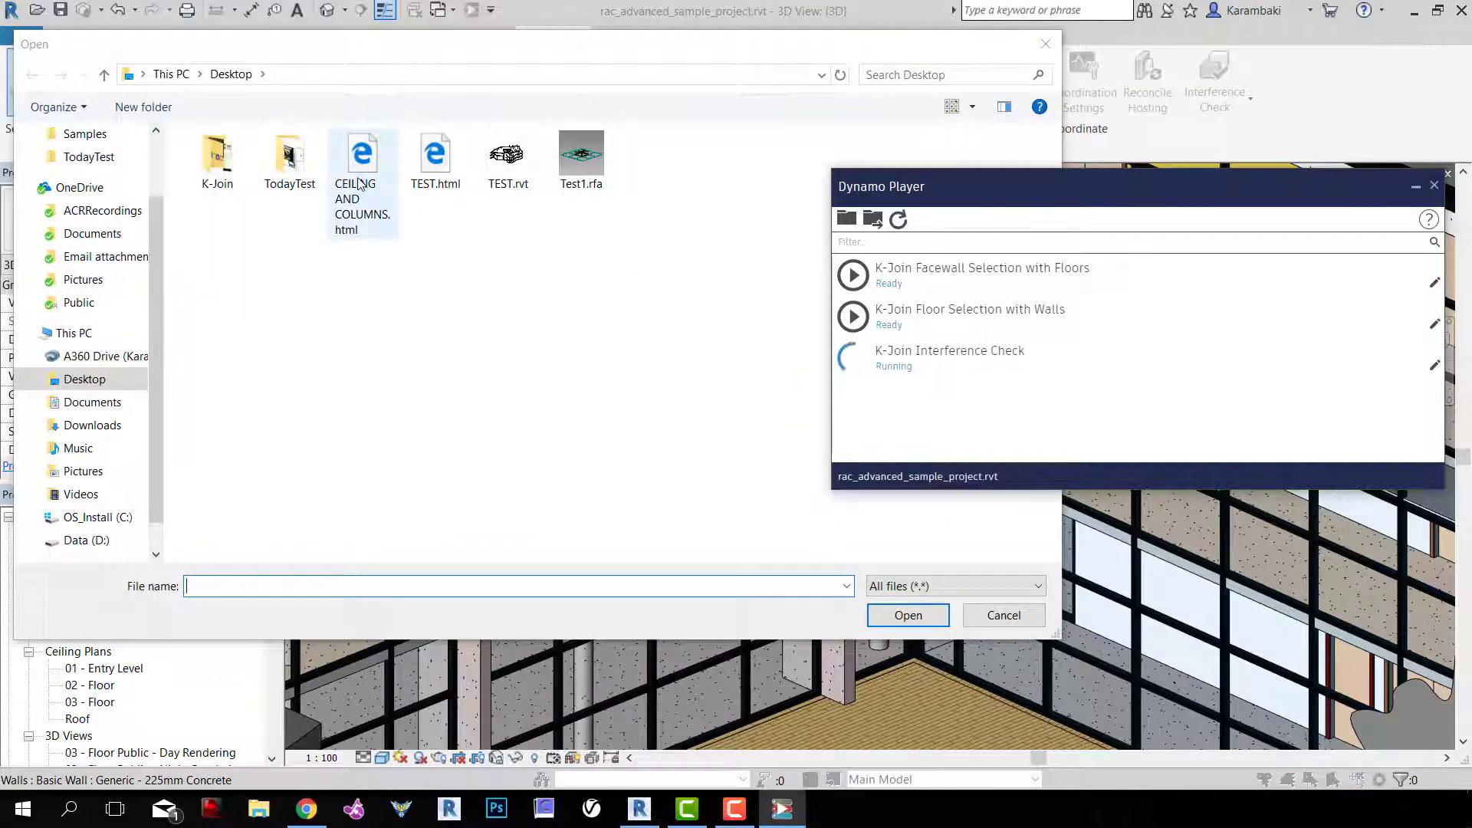
click(357, 169)
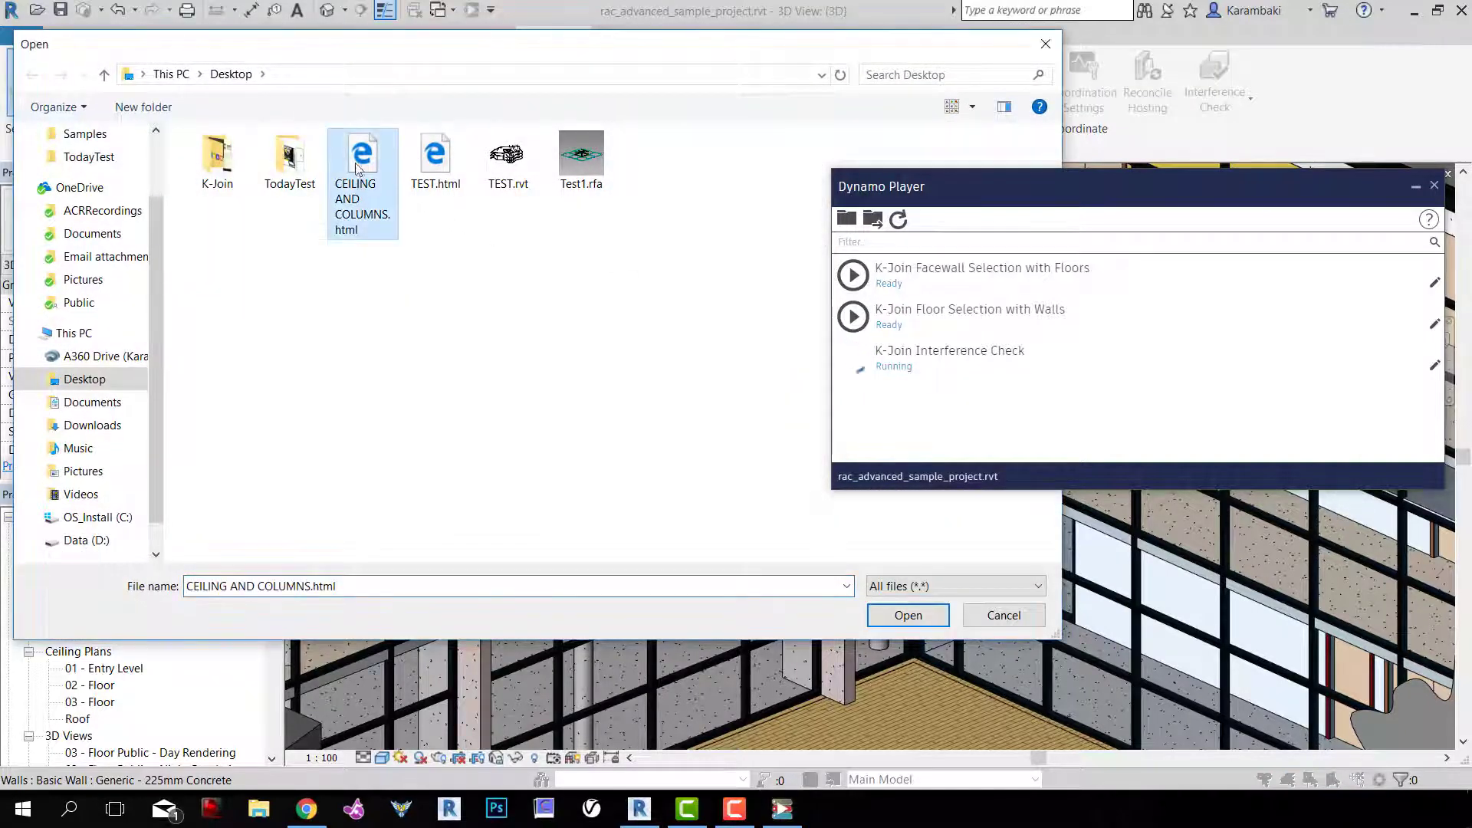
double_click(357, 161)
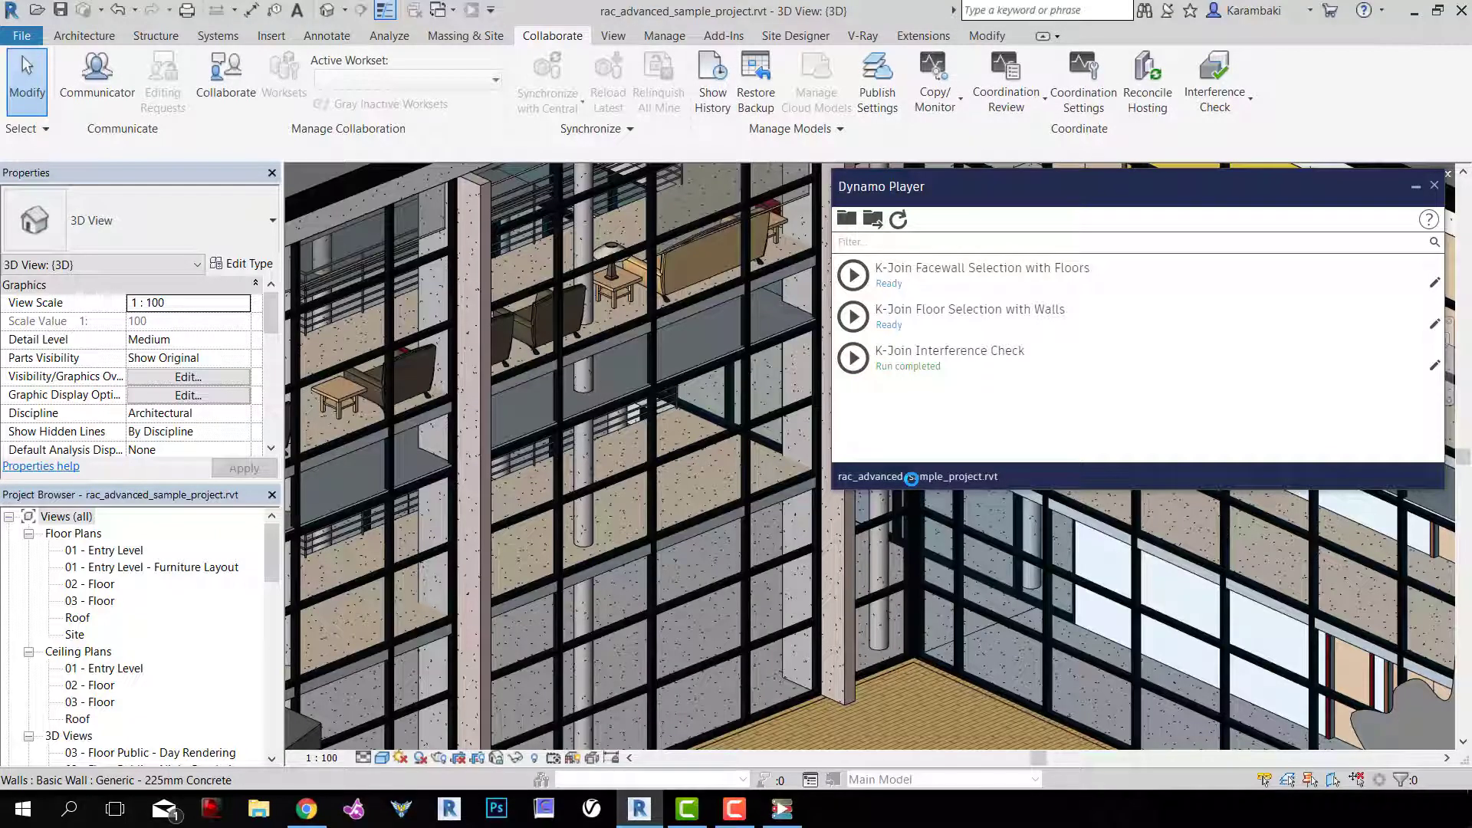
Inspect the round concrete columns where they meet the ceilings behind the curtain wall
scroll(606, 387, up, 4)
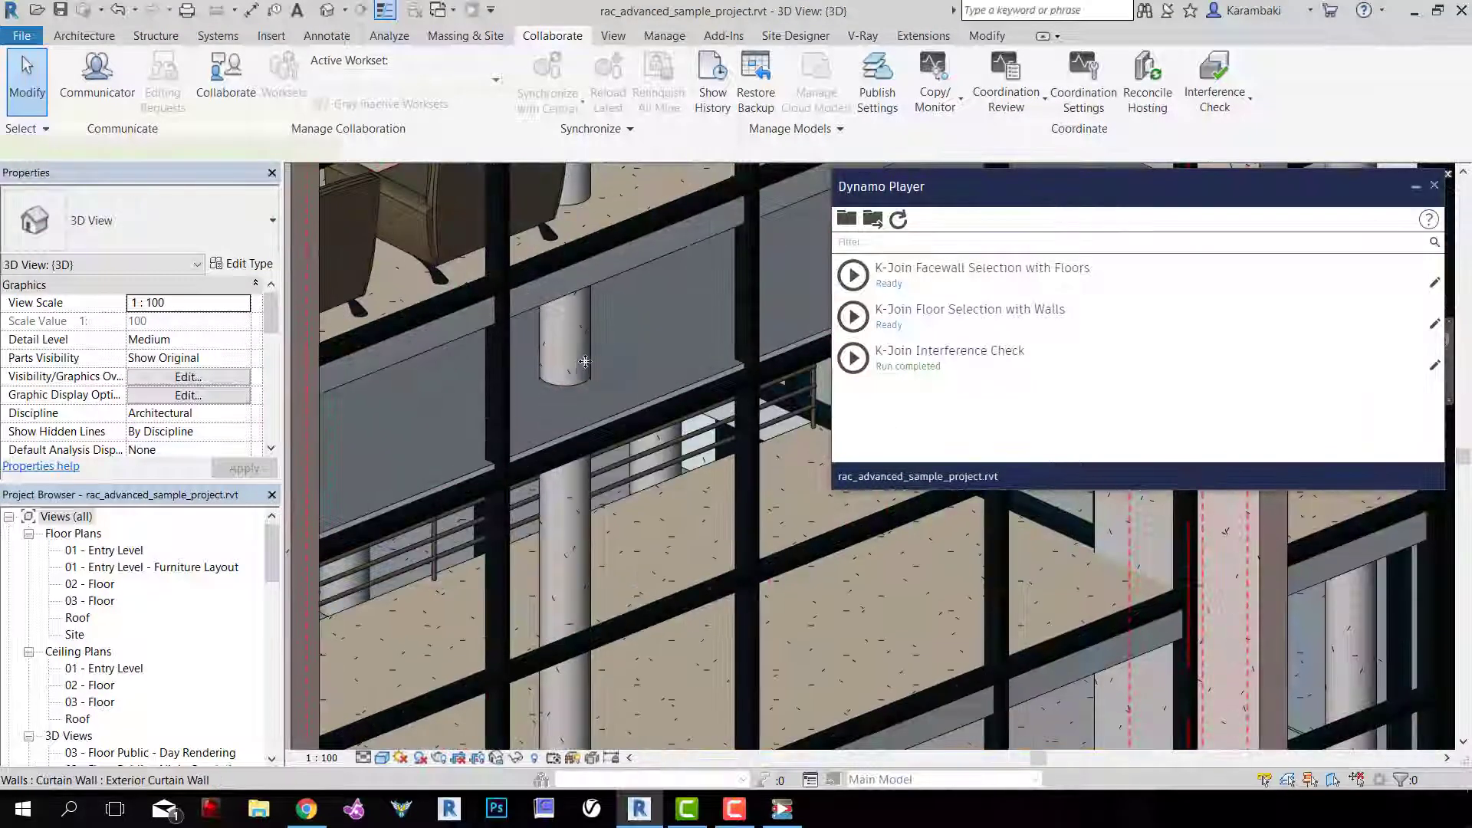
click(649, 368)
scroll(652, 365, down, 3)
shift+middle_drag(652, 365, 505, 336)
click(504, 336)
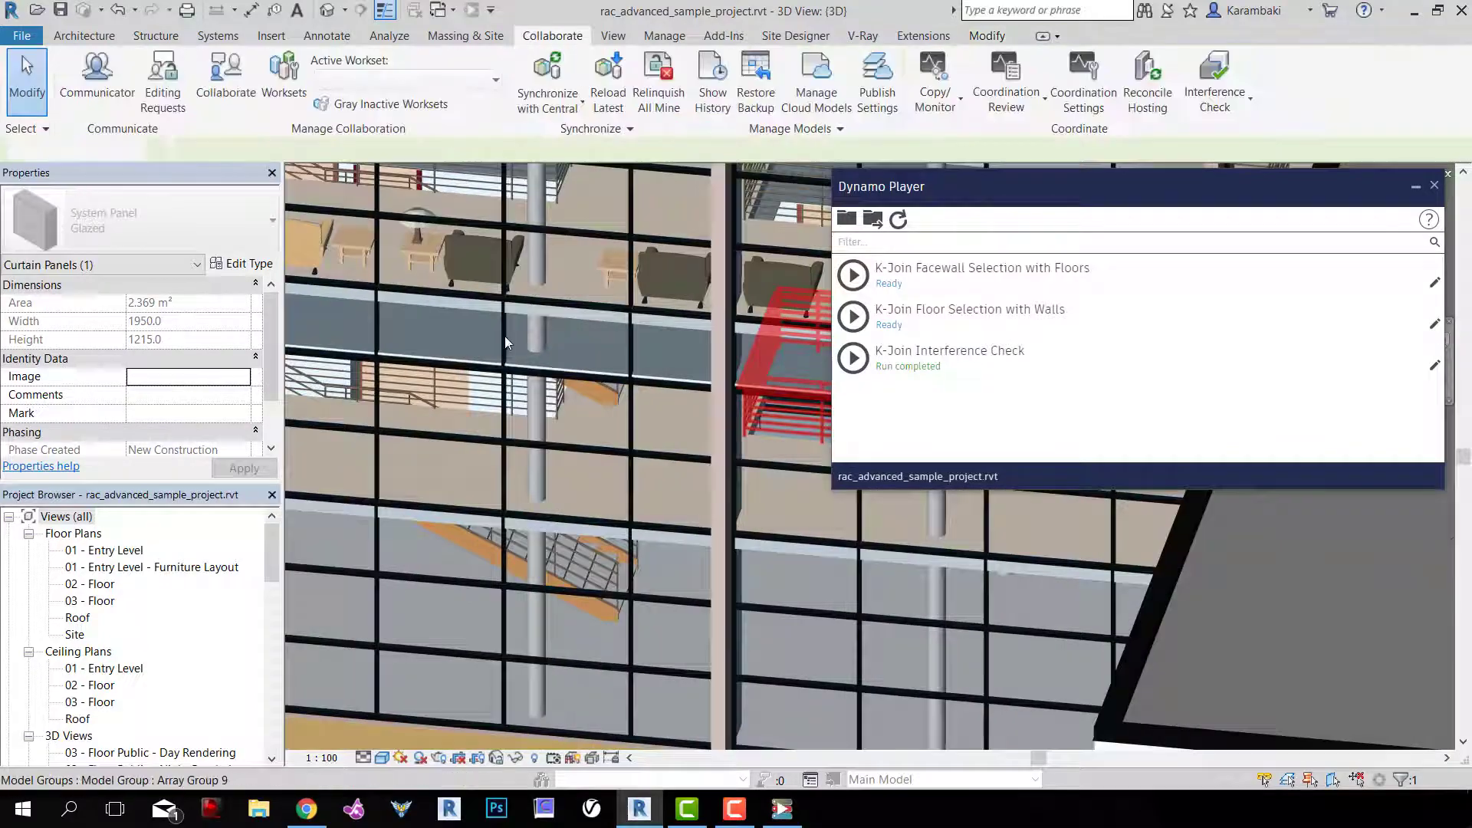
scroll(505, 337, up, 4)
click(583, 345)
middle_drag(289, 372, 1227, 403)
key(Escape)
scroll(687, 308, down, 3)
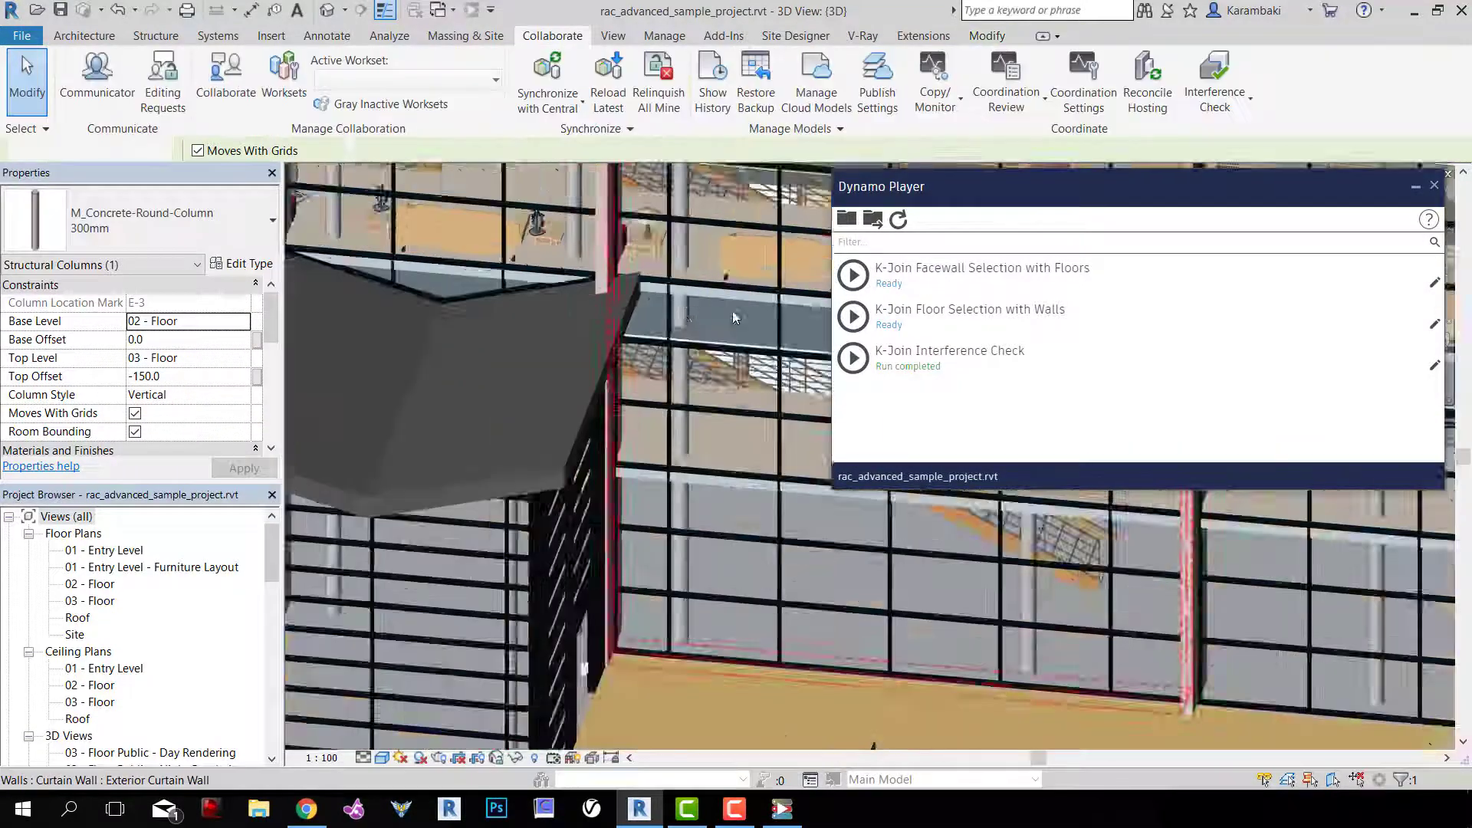
Select the 225 mm concrete wall near the facade's inner corner and locate it in the Site floor plan
scroll(733, 312, down, 2)
middle_drag(733, 312, 664, 346)
scroll(664, 347, up, 4)
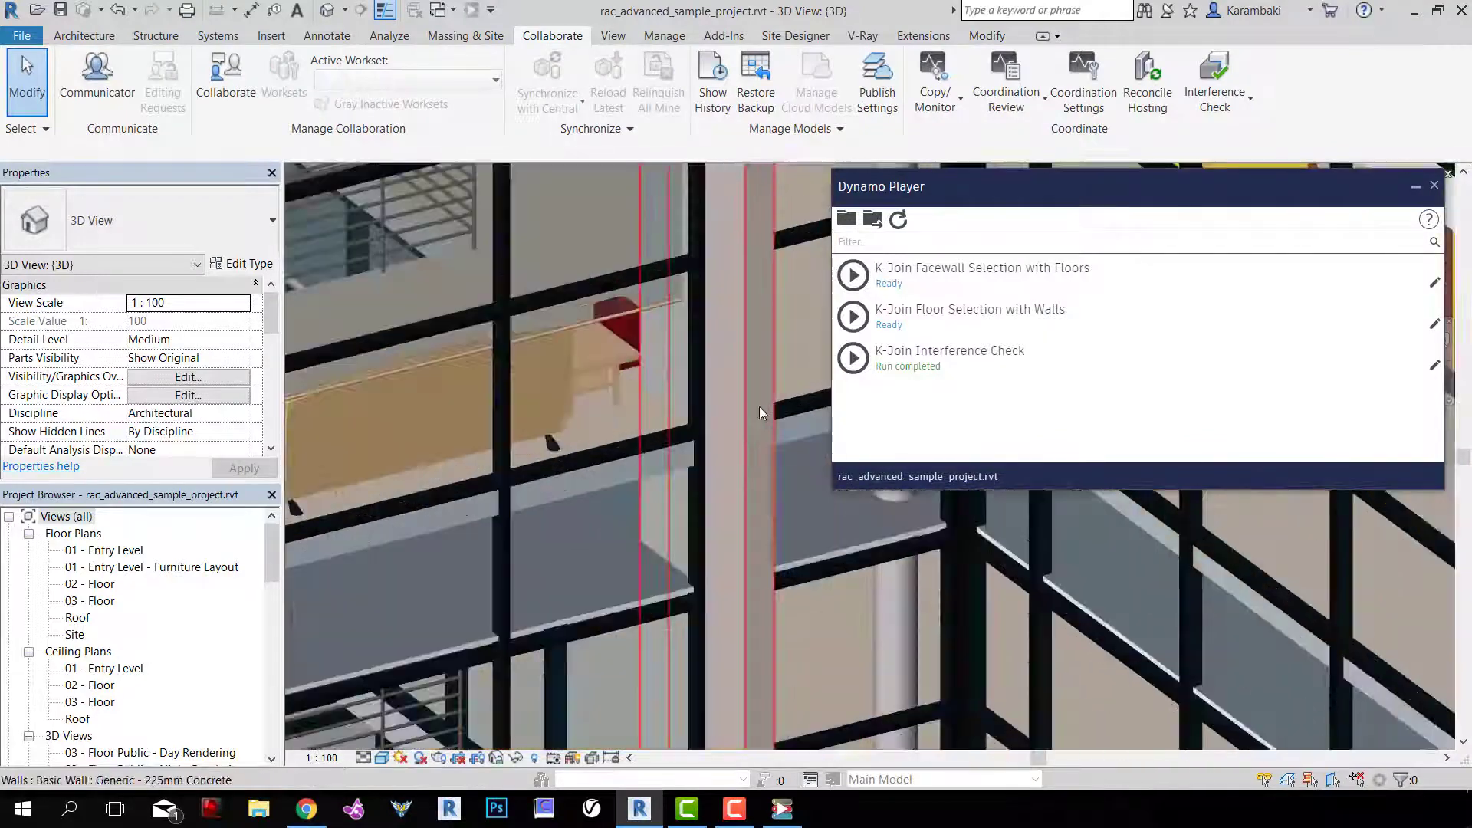
click(760, 406)
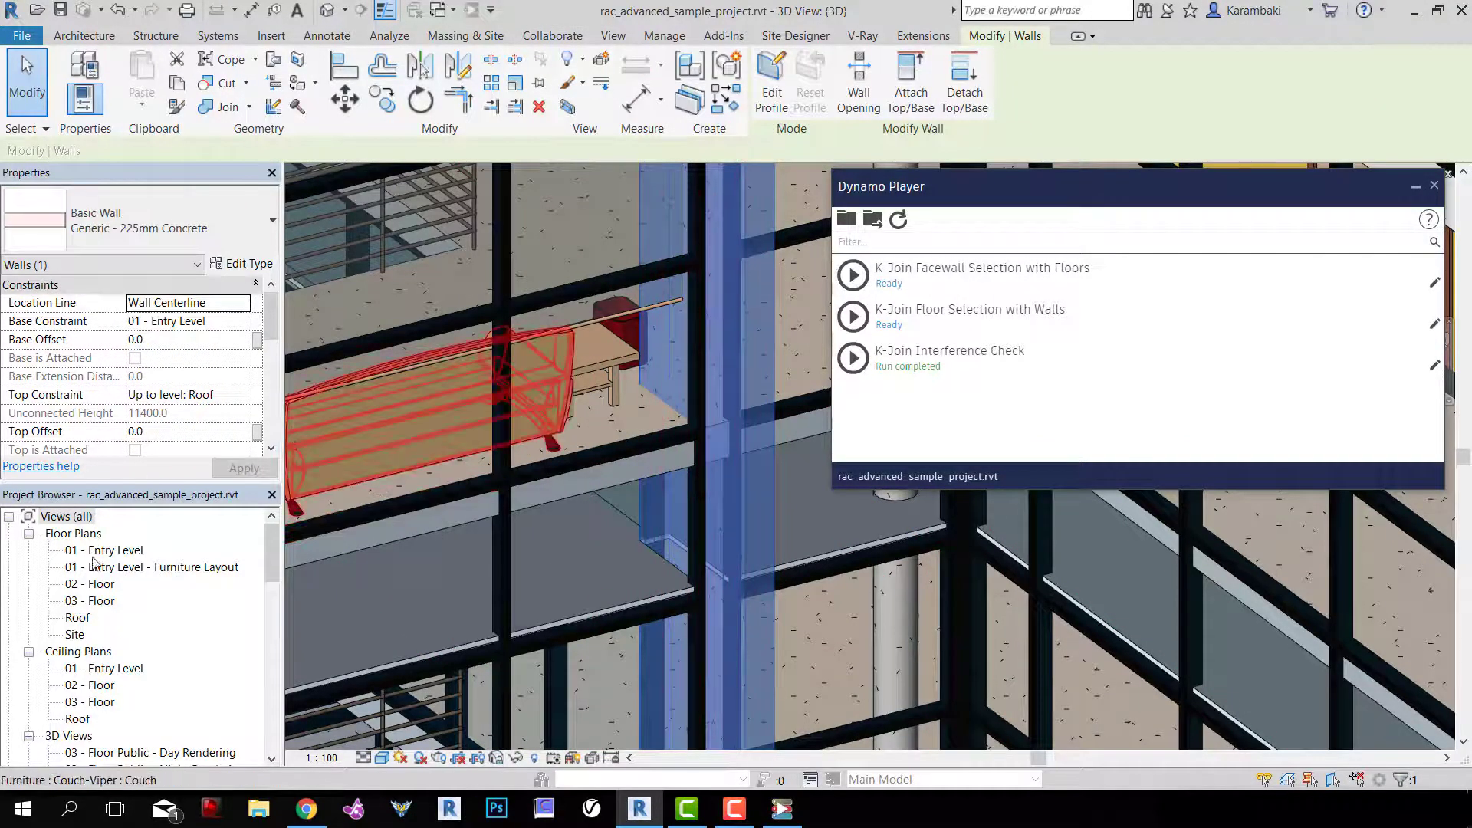
double_click(73, 633)
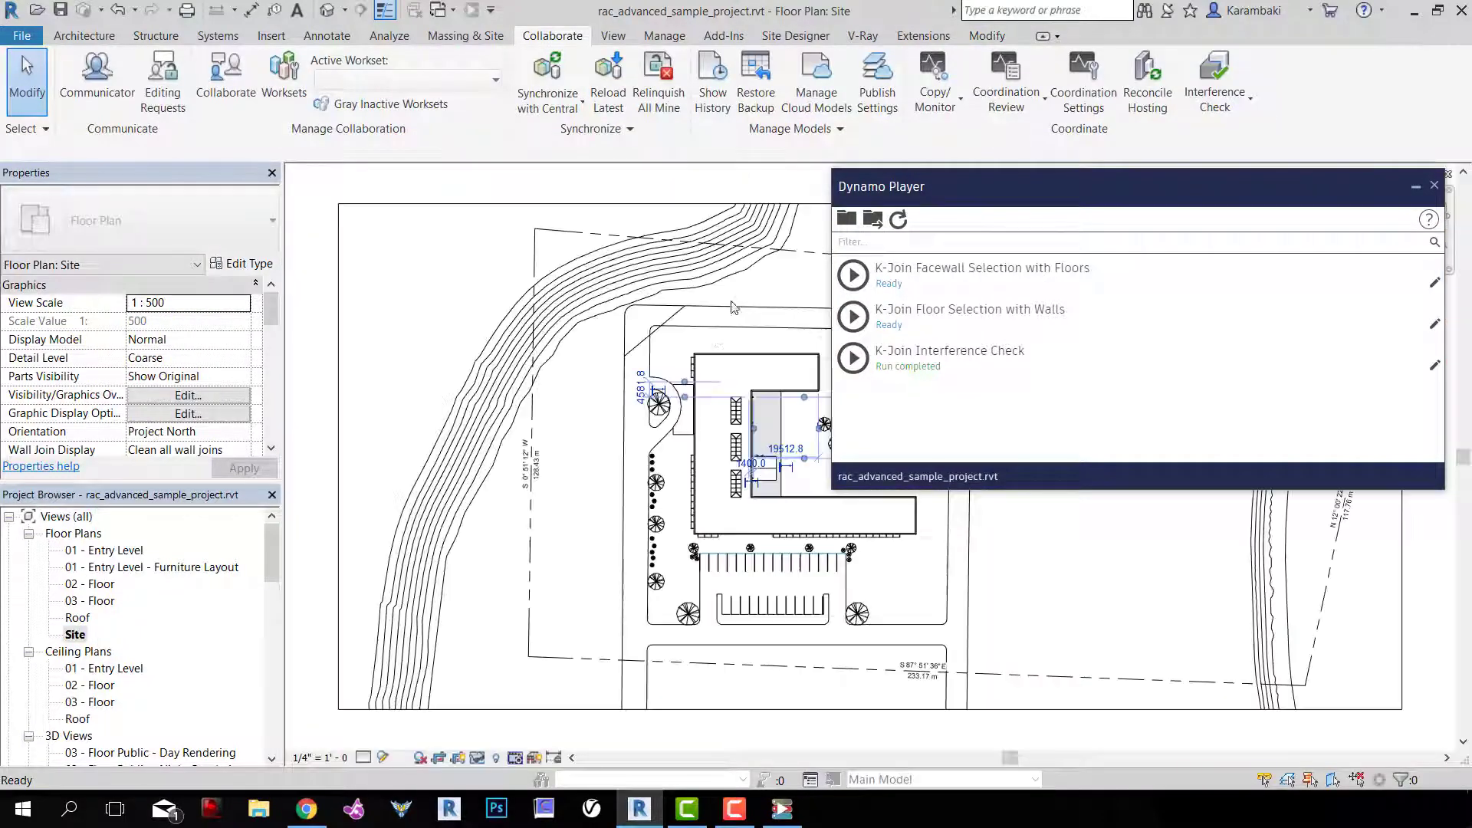
click(762, 420)
scroll(762, 420, up, 8)
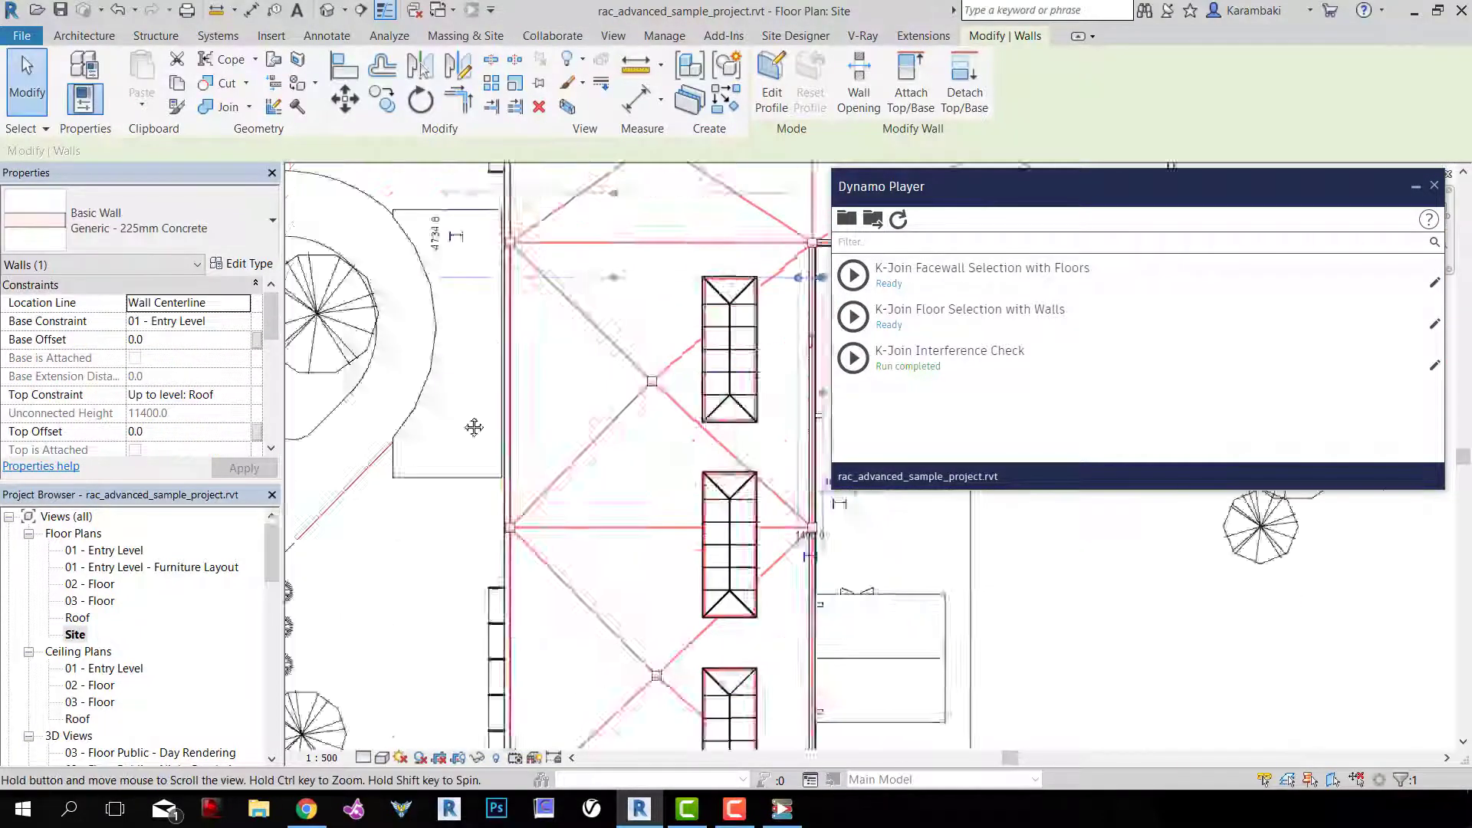
scroll(661, 428, up, 3)
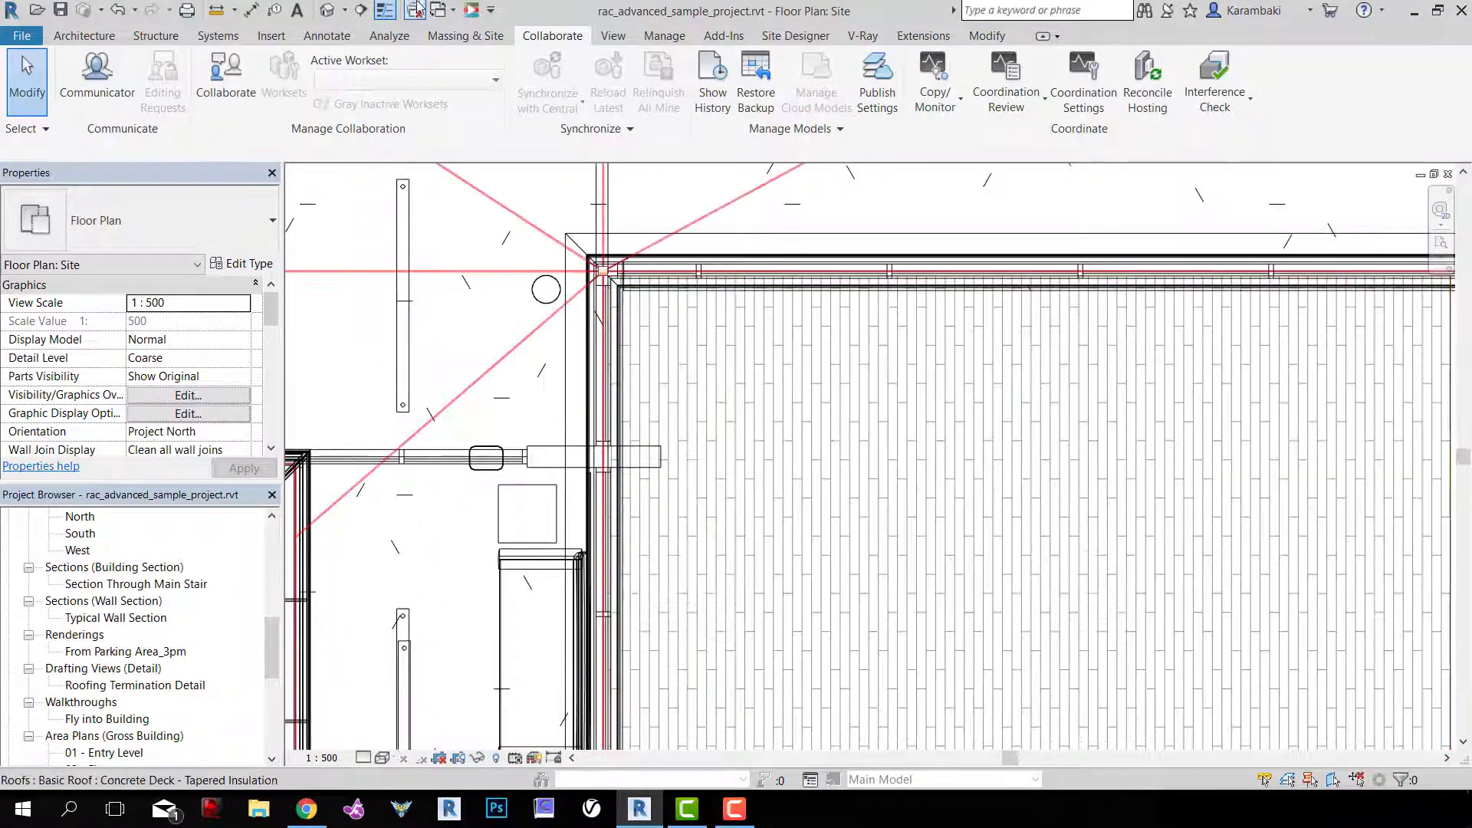
Draw a vertical building section line beside the inner corner facade, looking across the short concrete wall, and open its view
click(361, 10)
click(138, 221)
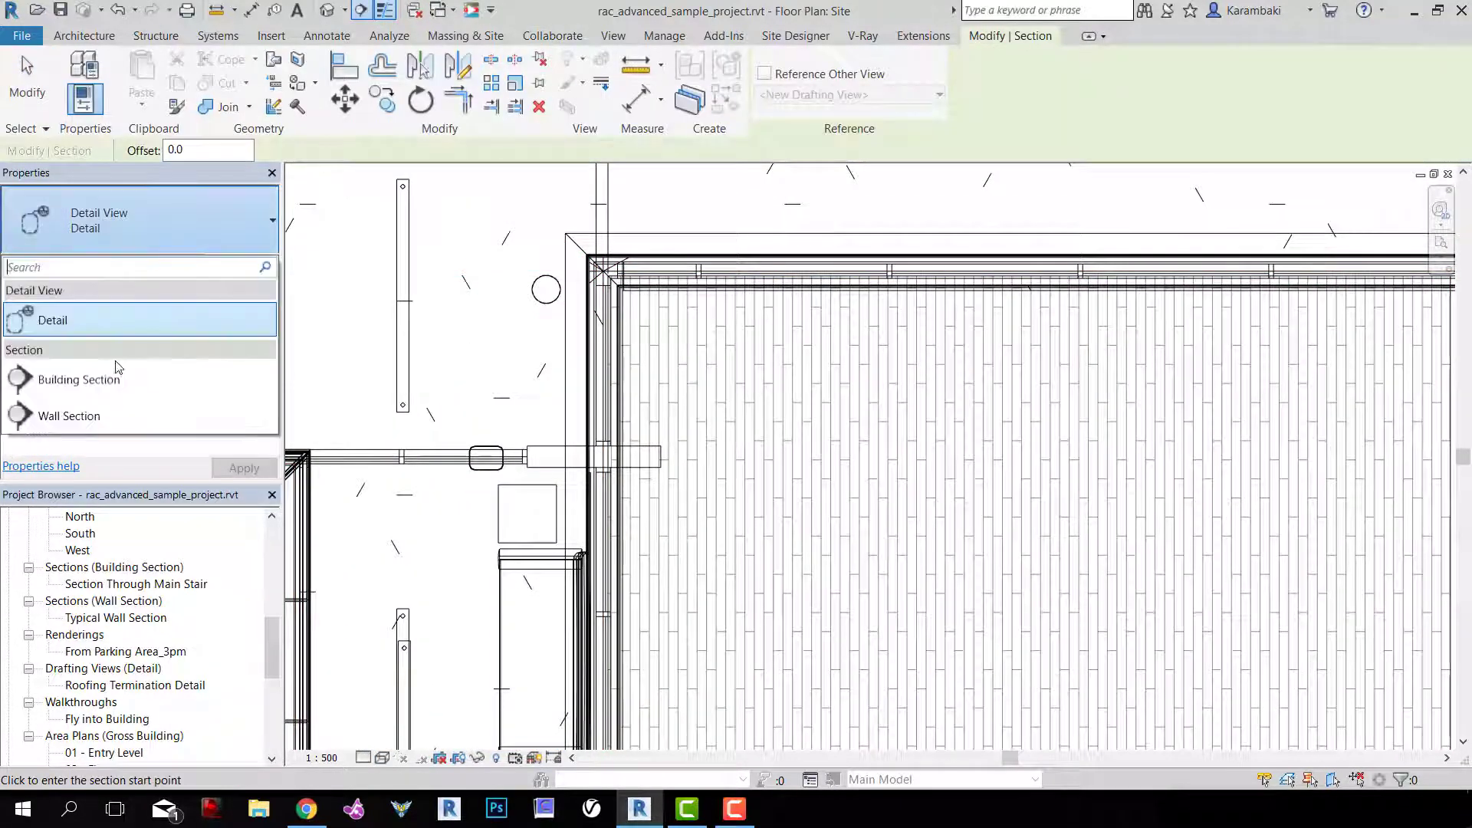
click(85, 375)
click(563, 299)
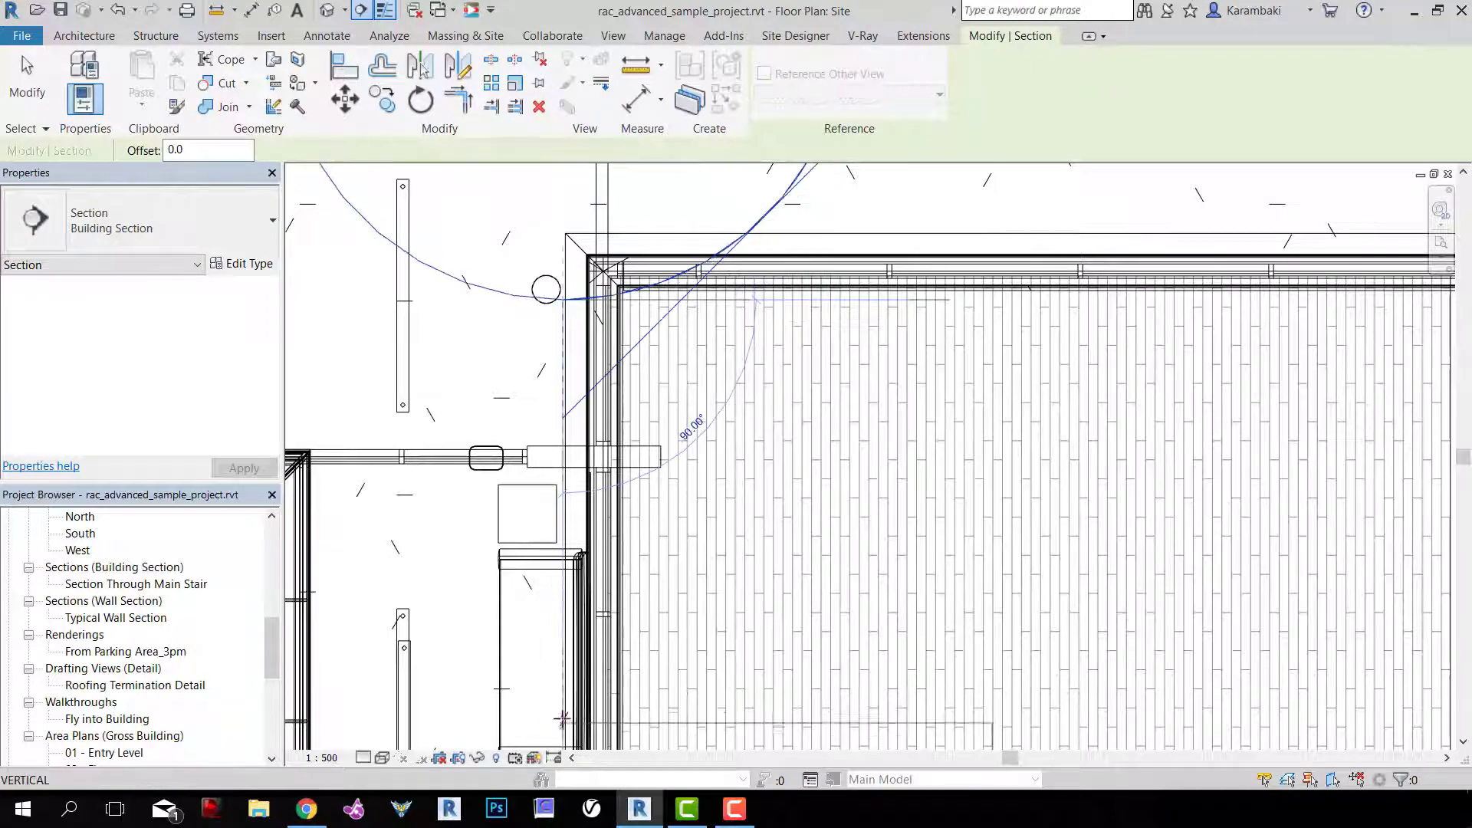
click(563, 719)
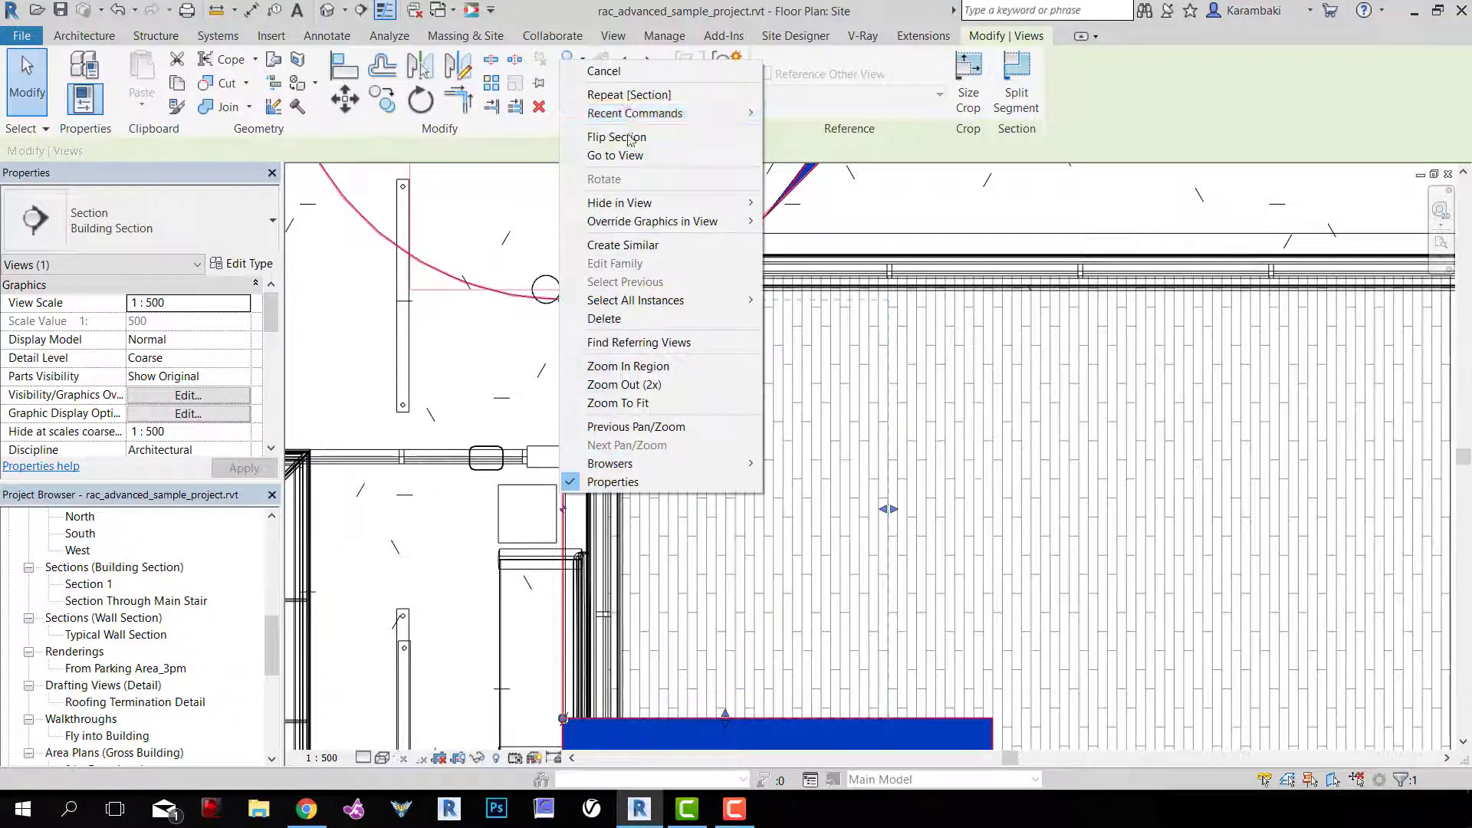
right_click(562, 495)
click(634, 157)
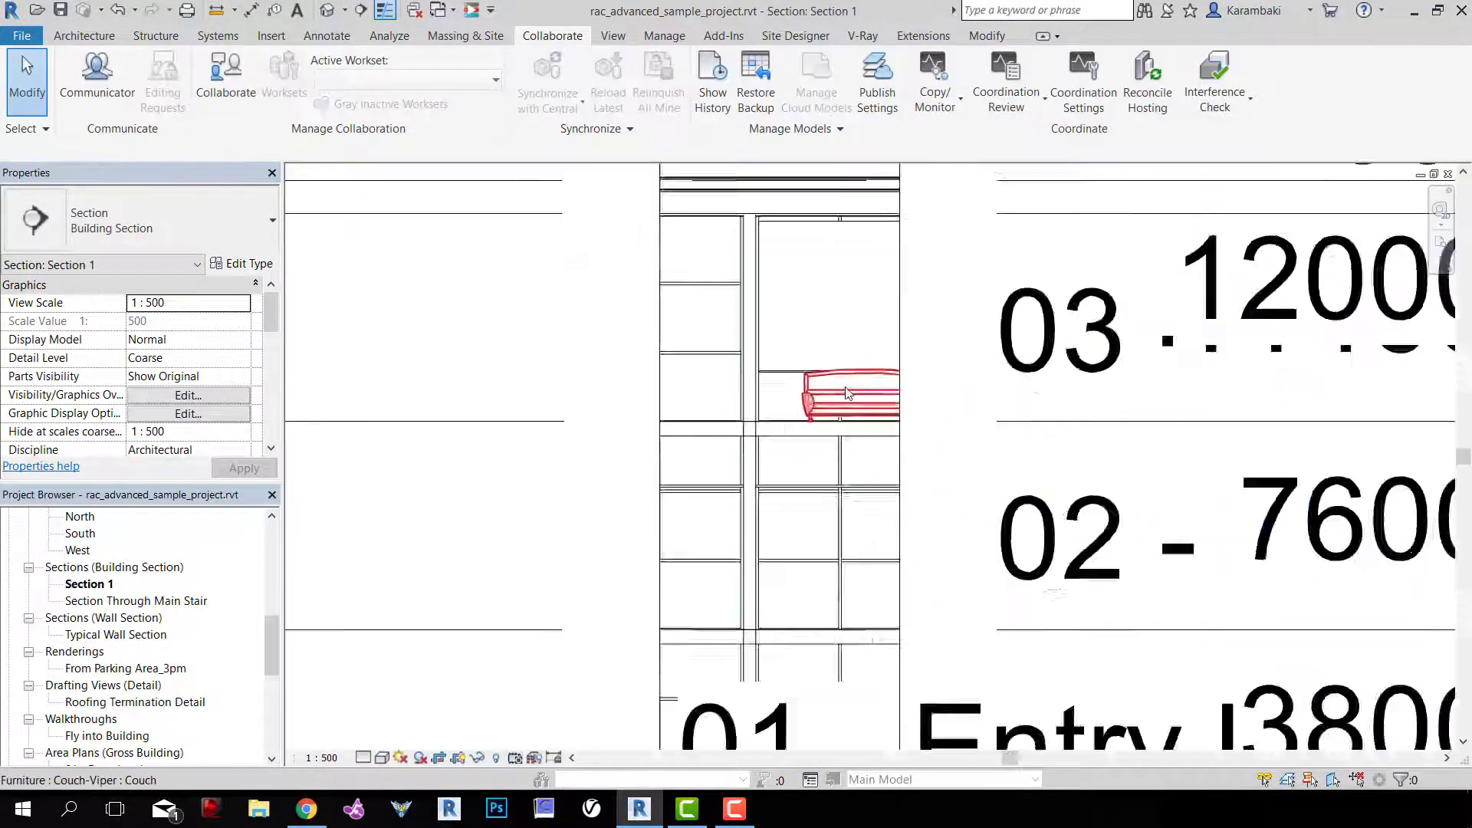
Set the section view to Medium detail level and the Consistent Colors visual style
click(363, 757)
click(388, 713)
click(381, 757)
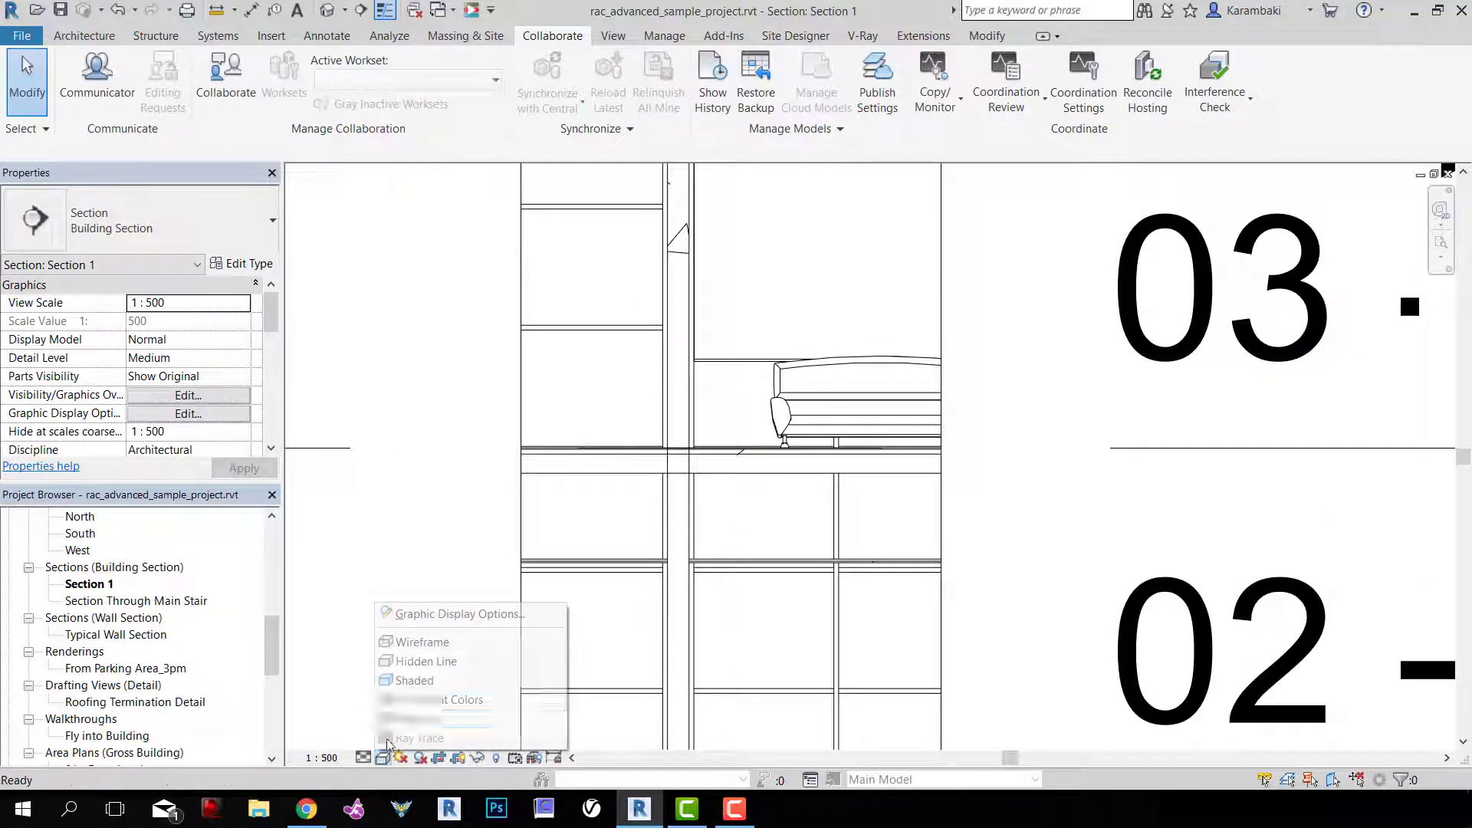
click(441, 697)
Examine in the section how the 225 mm concrete wall crosses the floor layers at the 03 - Floor level
scroll(691, 486, up, 5)
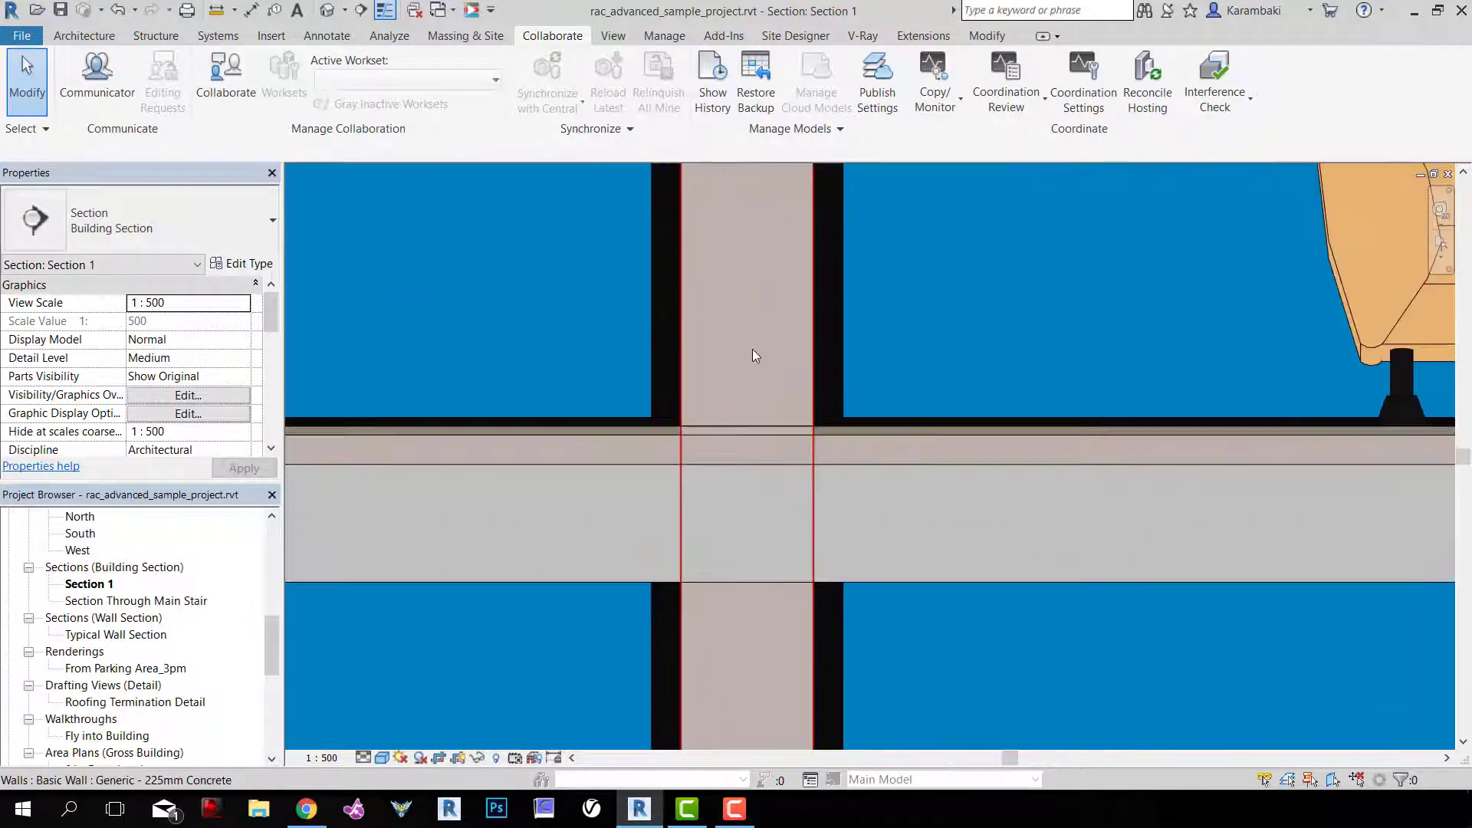
click(752, 348)
key(Escape)
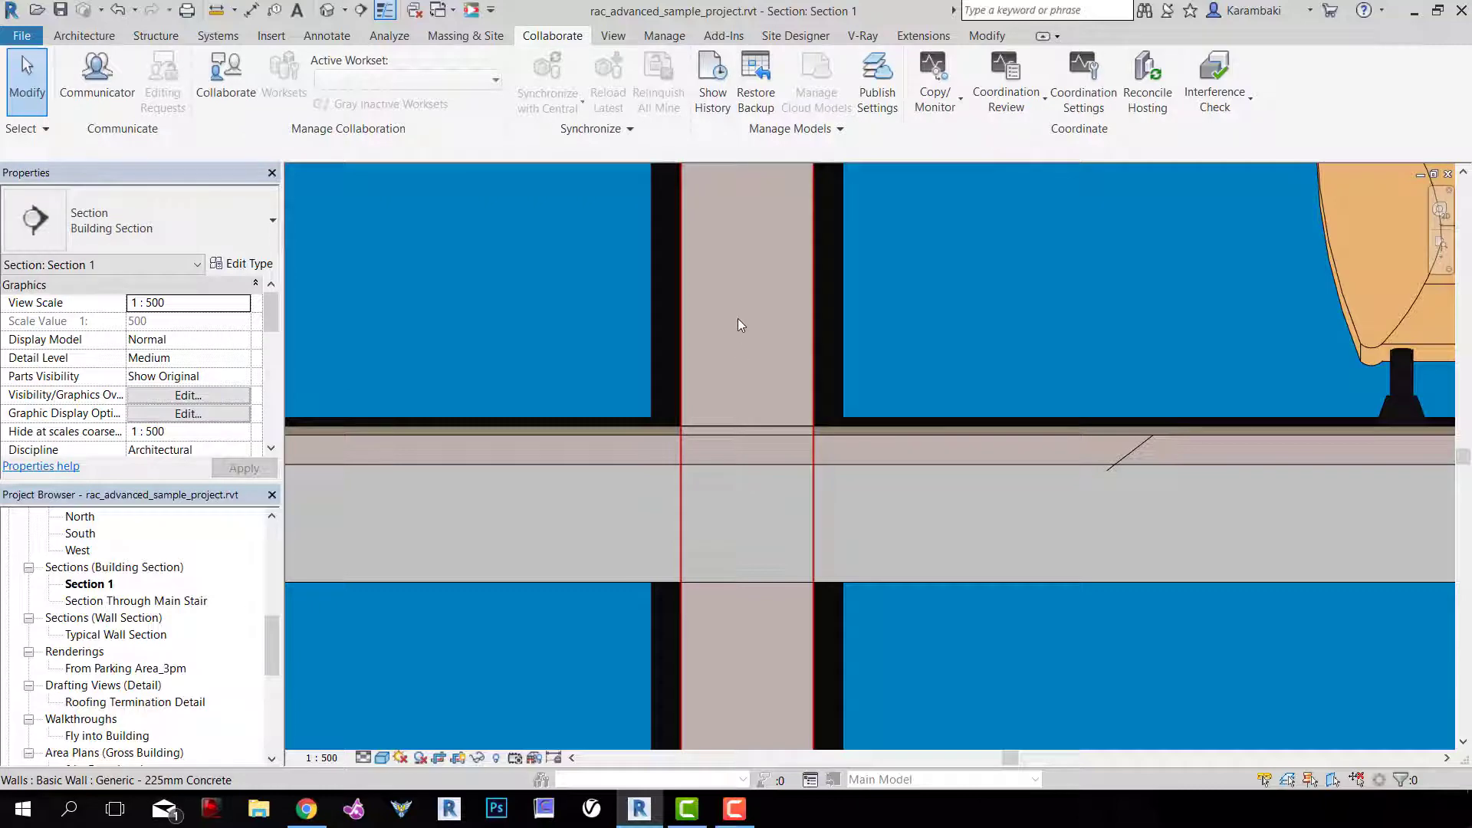
click(738, 320)
key(Escape)
click(738, 361)
scroll(738, 361, down, 5)
key(Escape)
click(1091, 372)
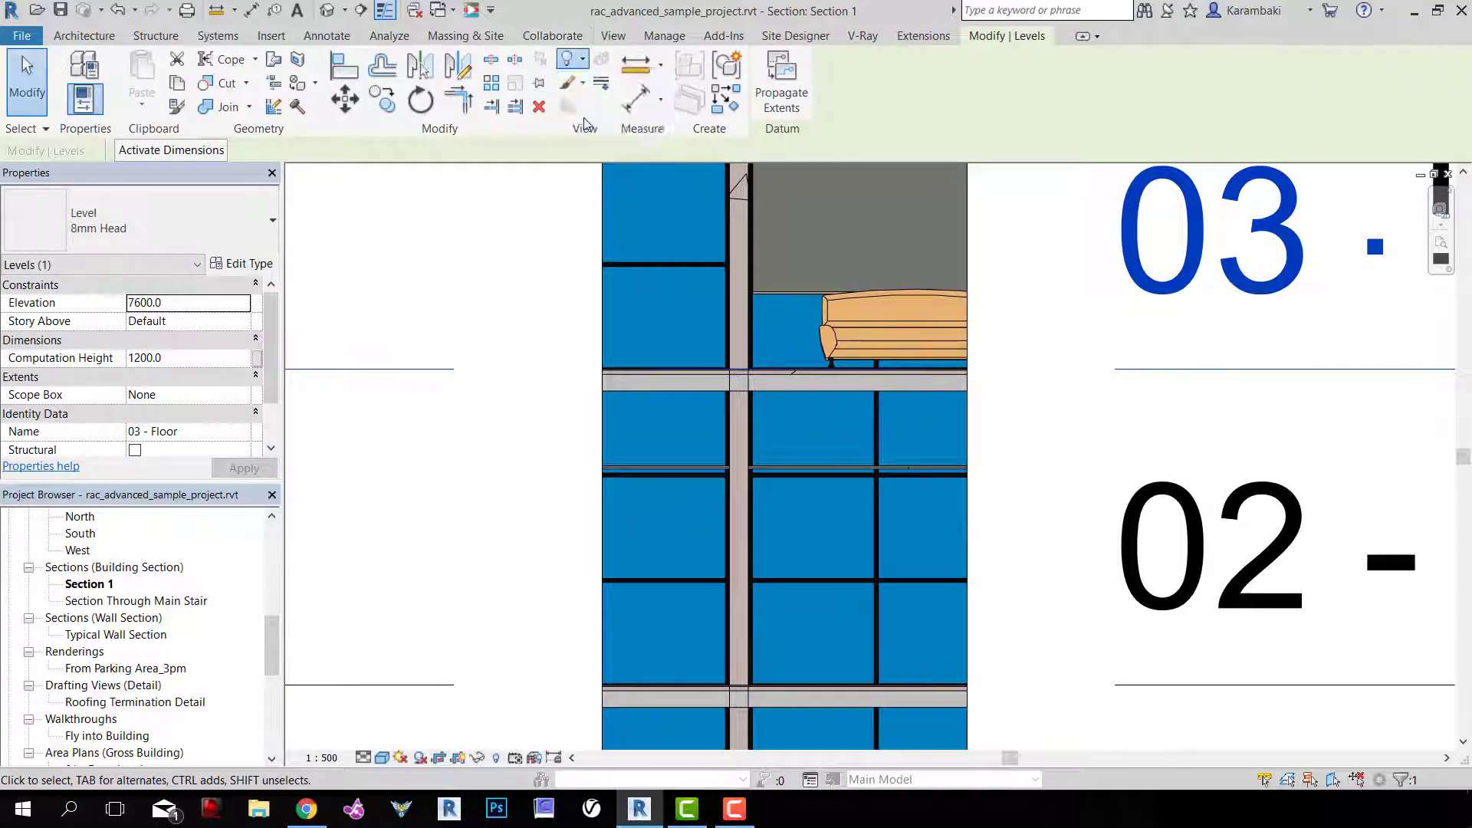
key(Escape)
scroll(698, 307, up, 4)
scroll(703, 383, up, 3)
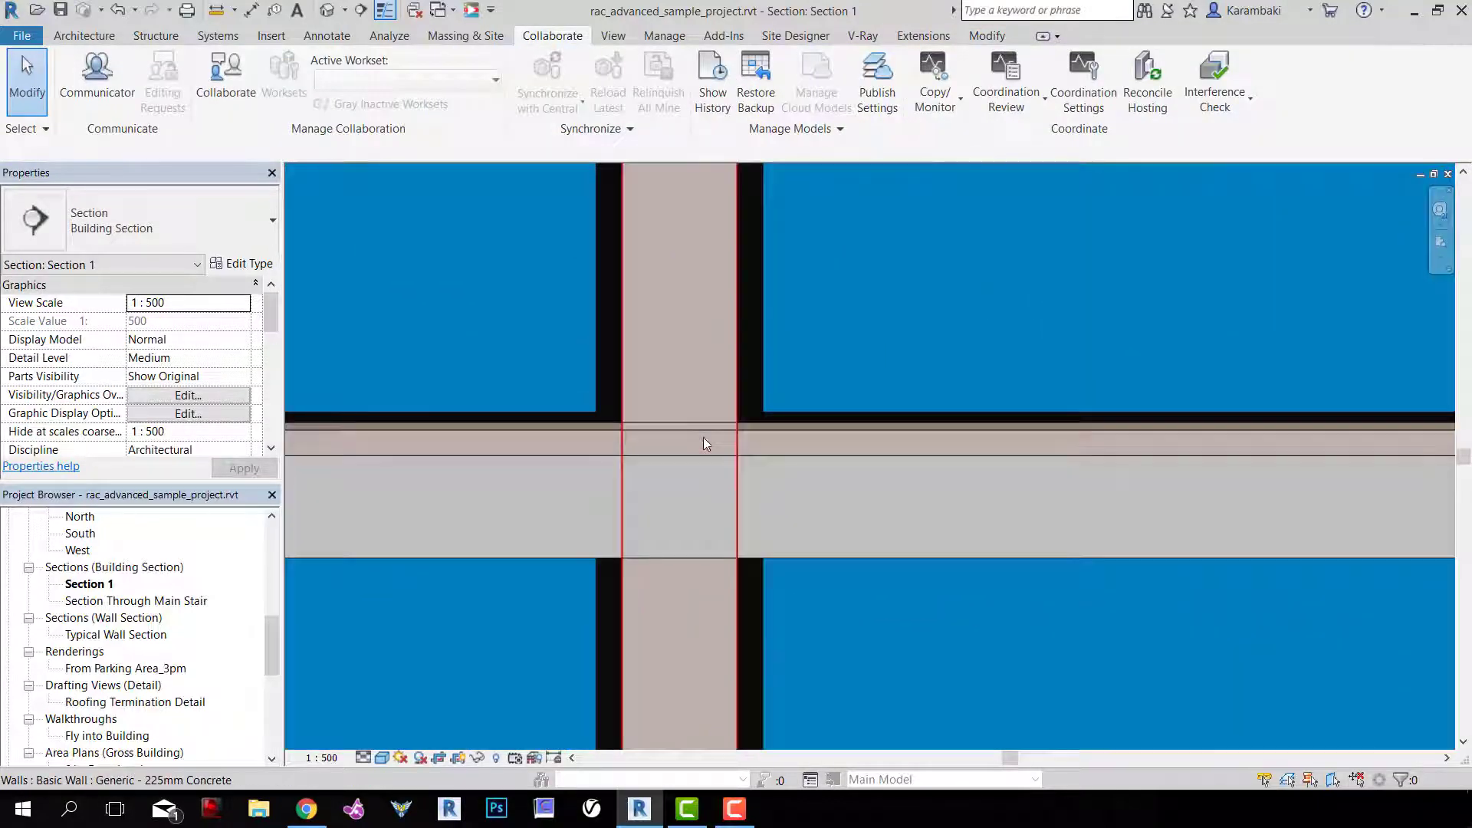
click(704, 391)
scroll(704, 391, down, 3)
key(Escape)
middle_drag(704, 391, 702, 528)
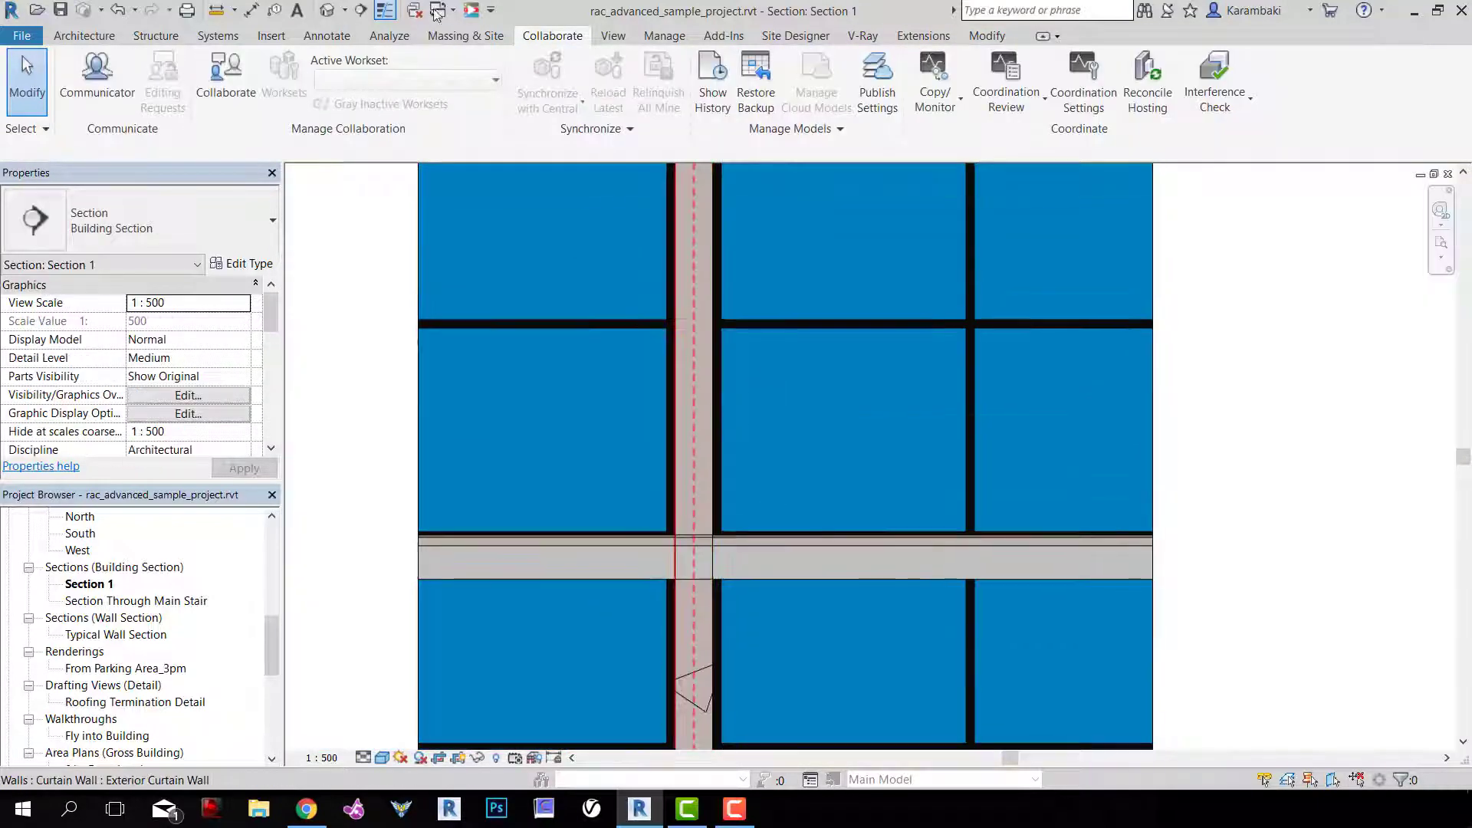
Open the default 3D view and tile all open windows, bringing the building into view
click(327, 11)
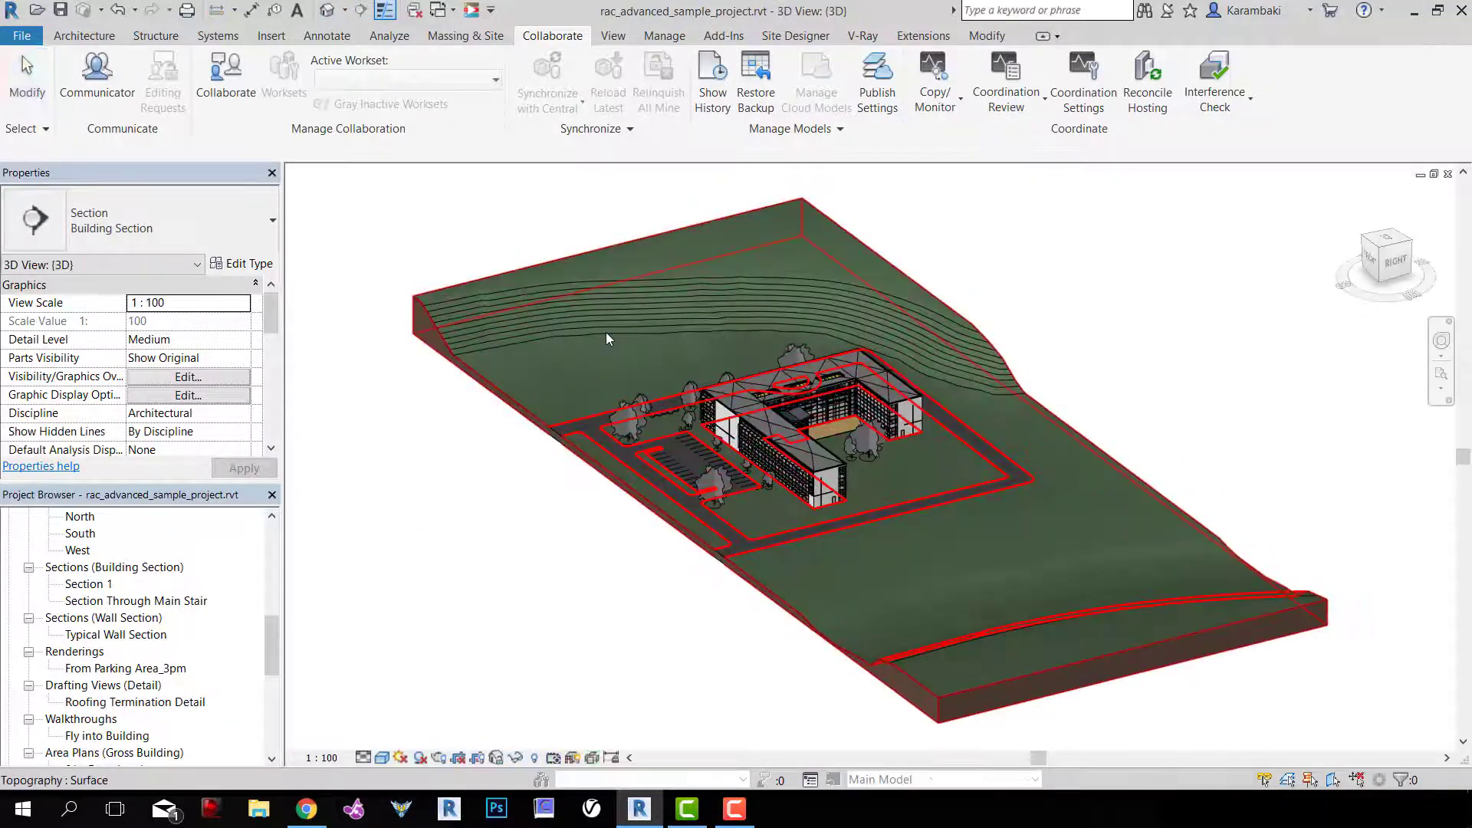
key(w)
key(t)
middle_drag(637, 378, 803, 344)
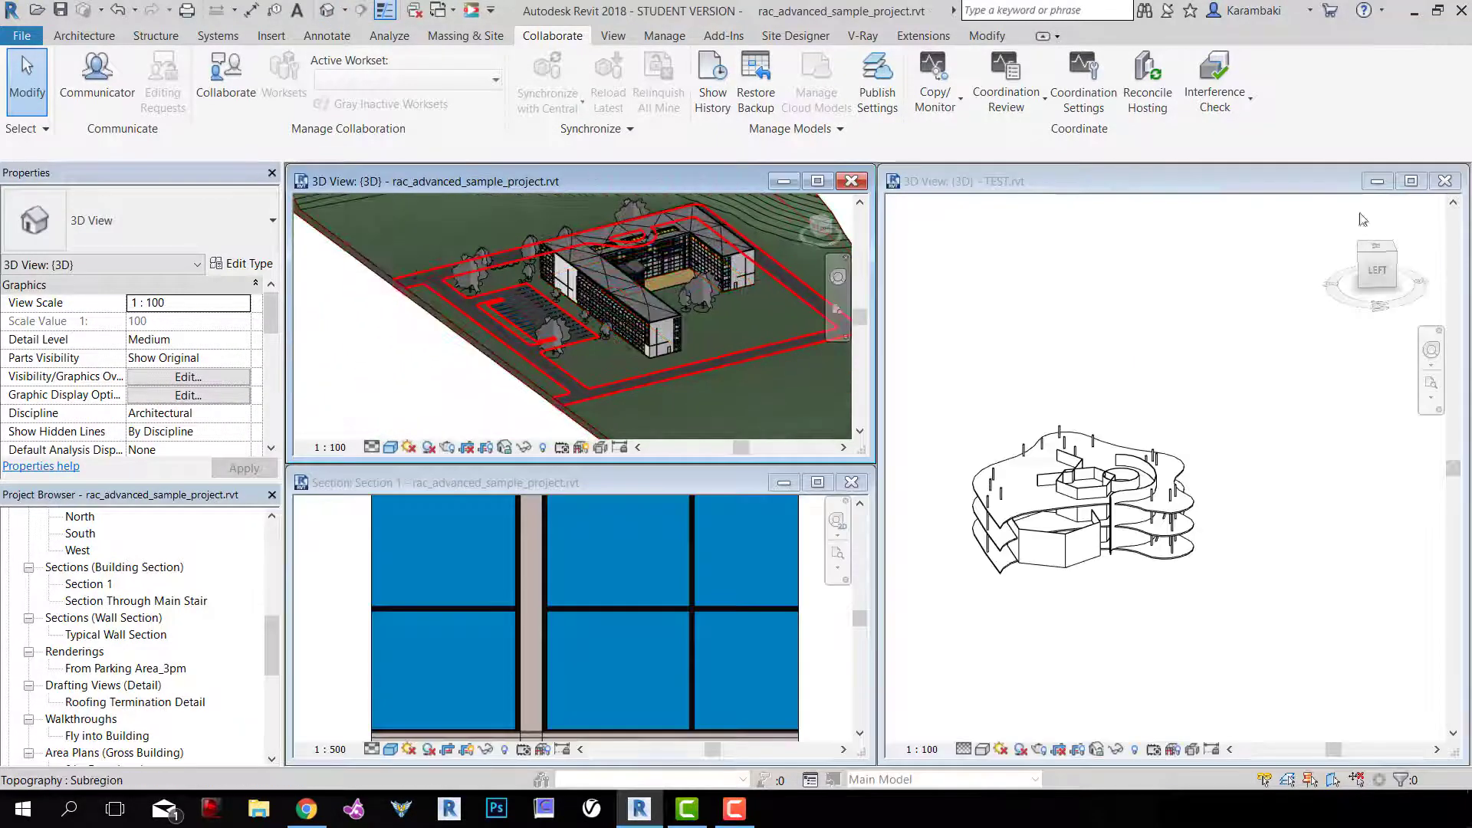
Close the TEST.rvt 3D view, tile the remaining windows and bring the inner corner facade's concrete wall into view in 3D
click(1444, 182)
click(803, 404)
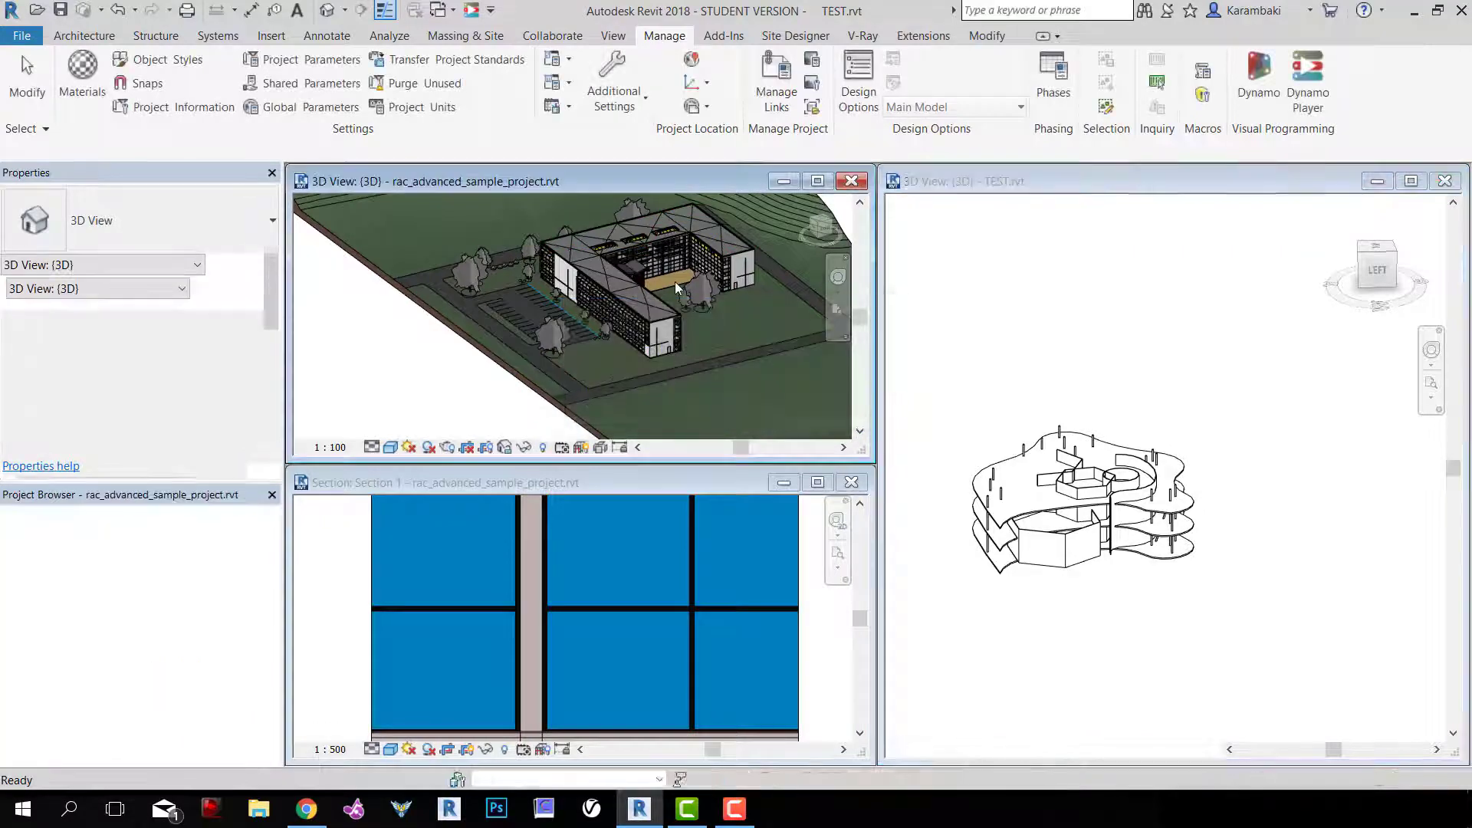
key(w)
key(t)
middle_drag(554, 382, 513, 452)
scroll(580, 430, up, 6)
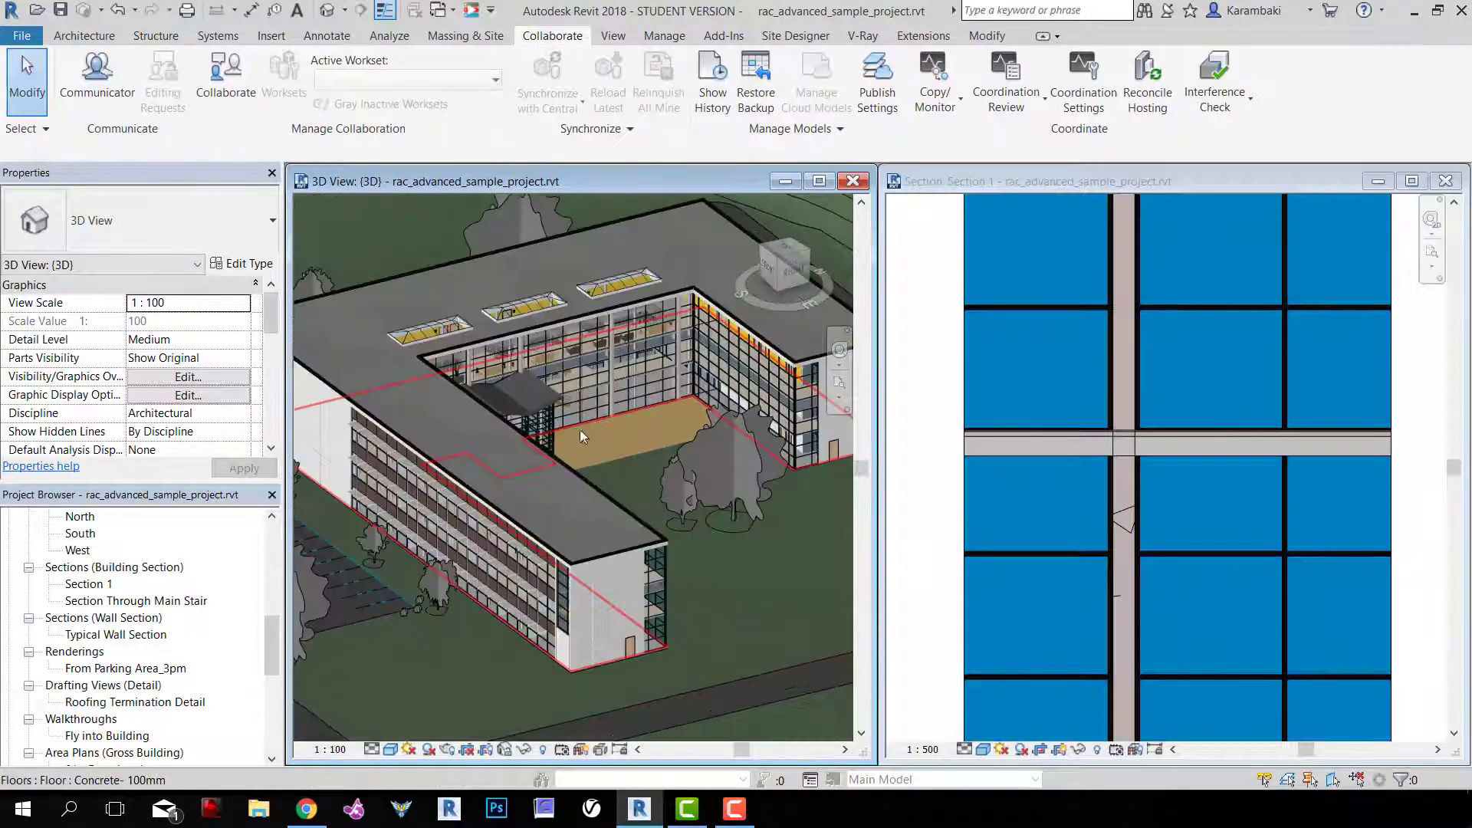
scroll(694, 429, up, 5)
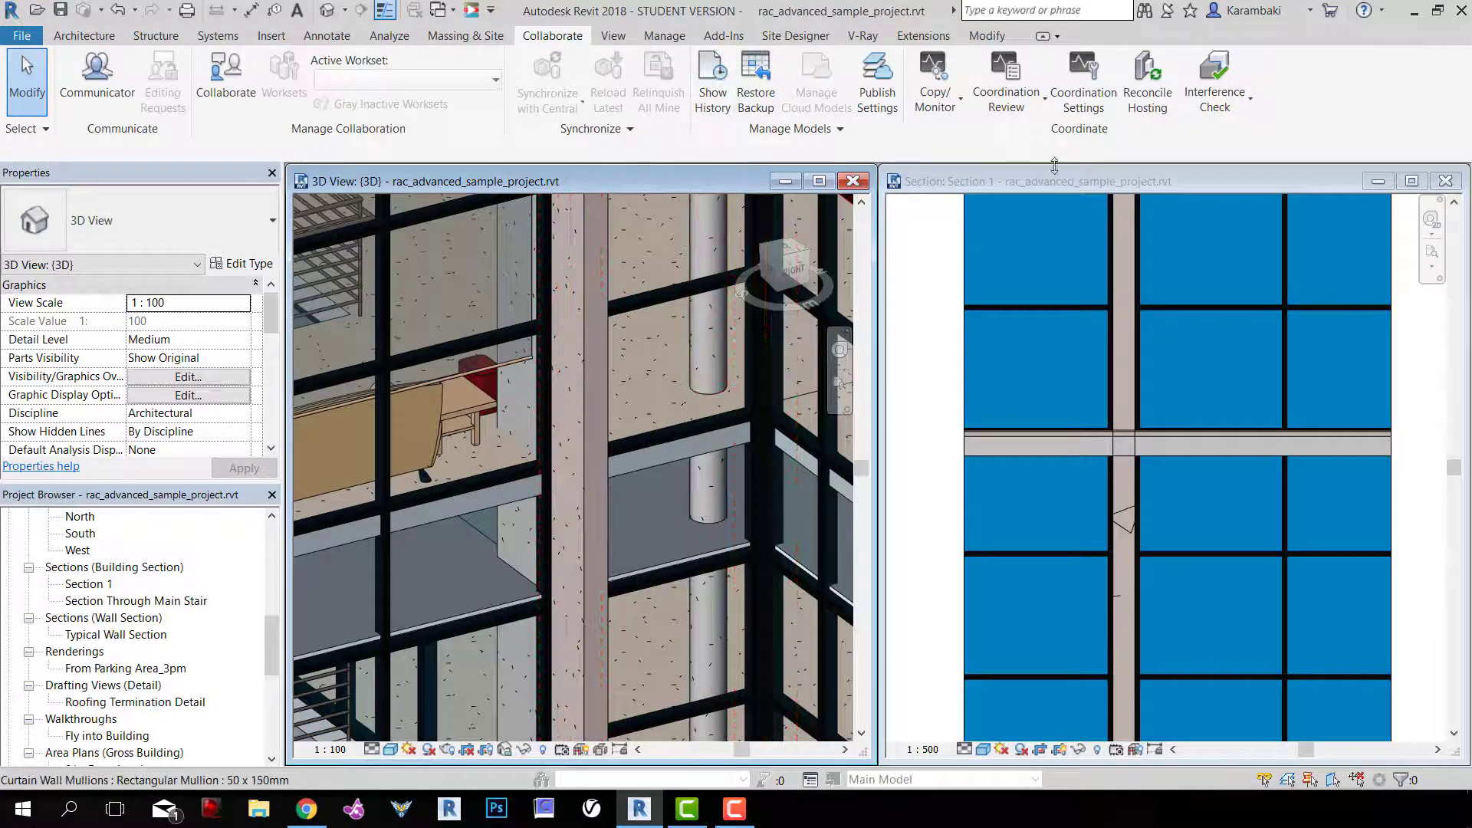
Run an interference check of Walls against Floors within the current project
click(1215, 99)
click(1242, 137)
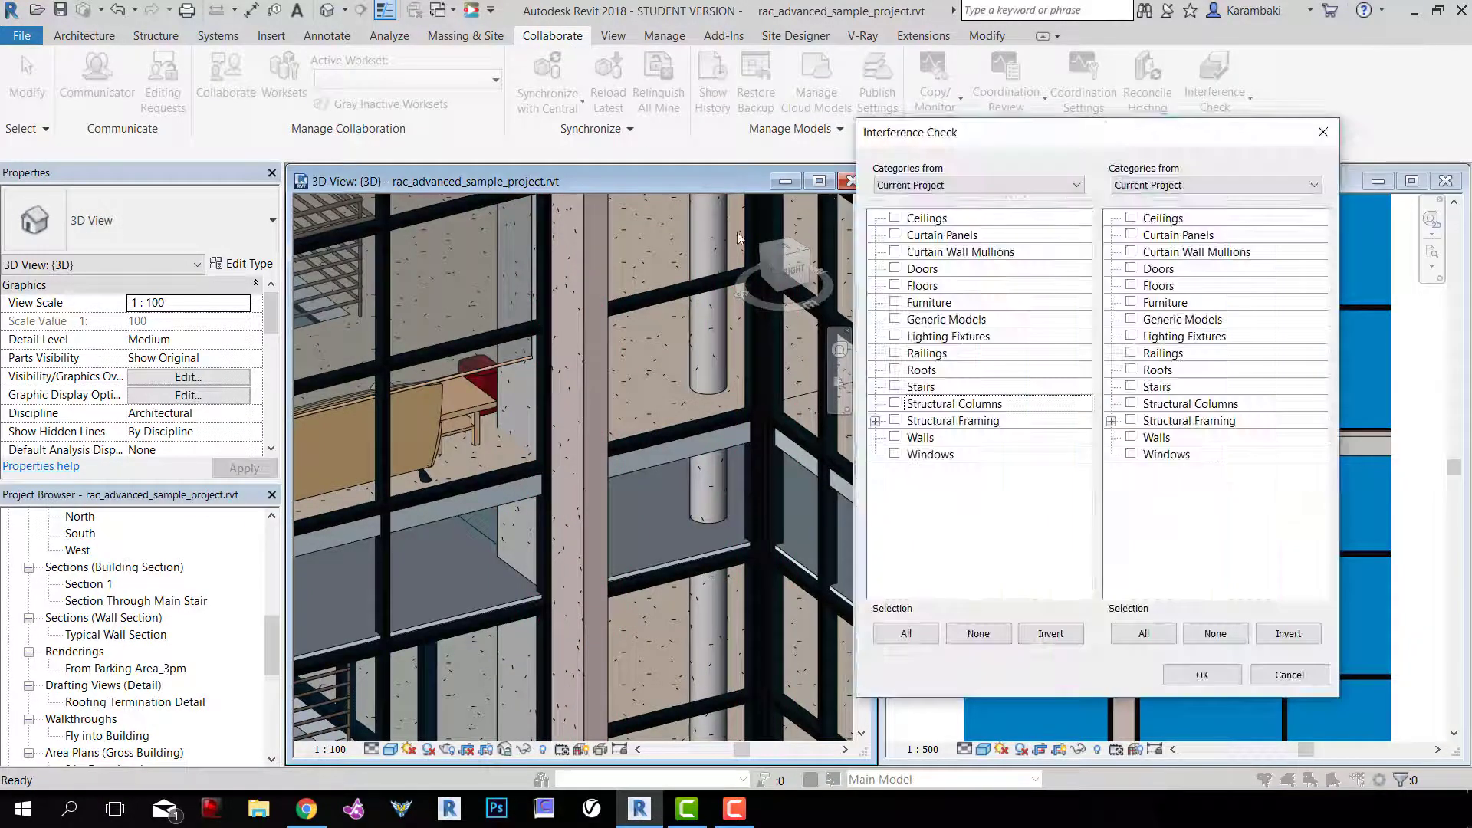
click(895, 437)
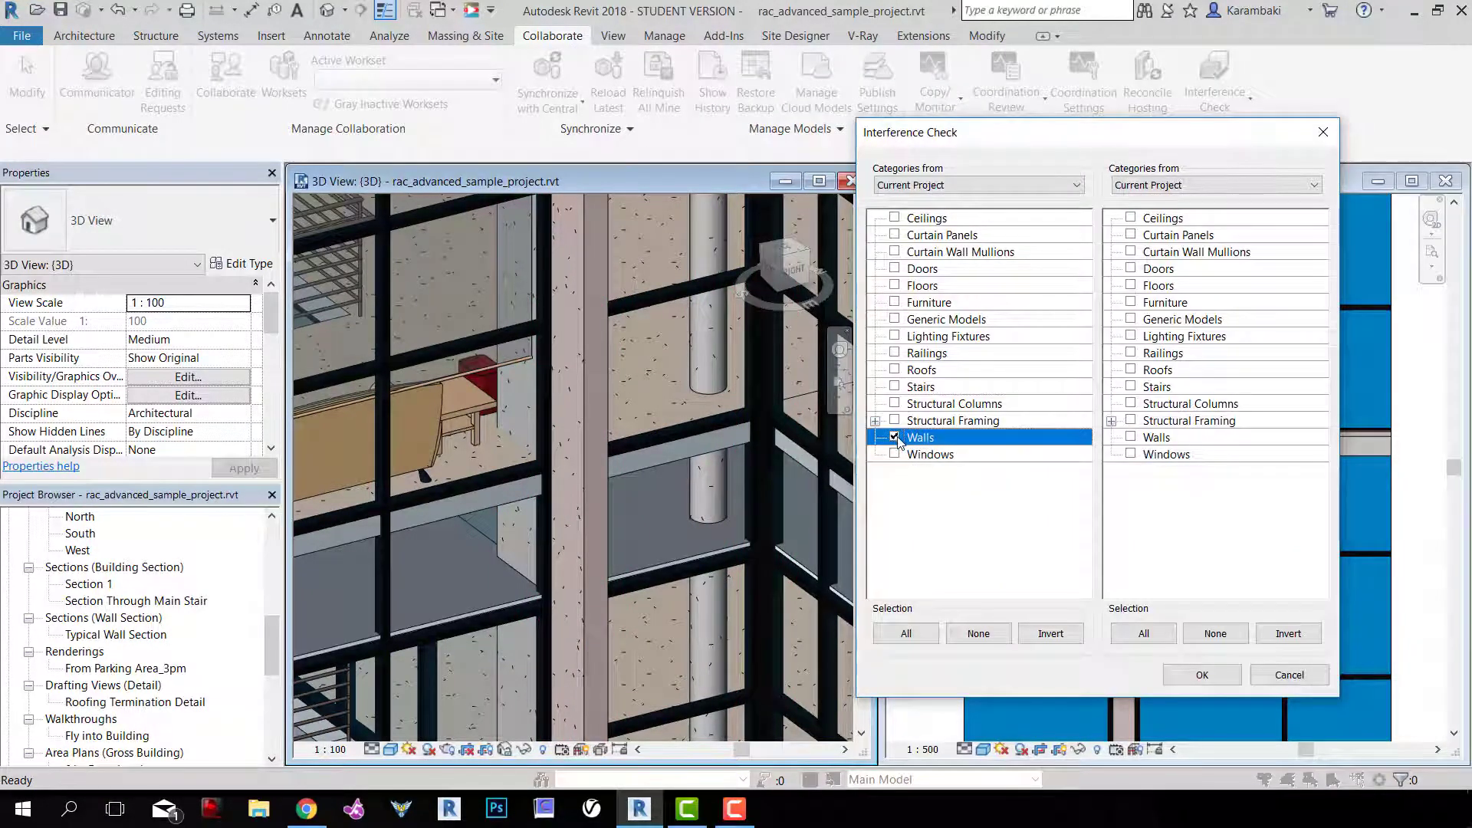
click(1131, 286)
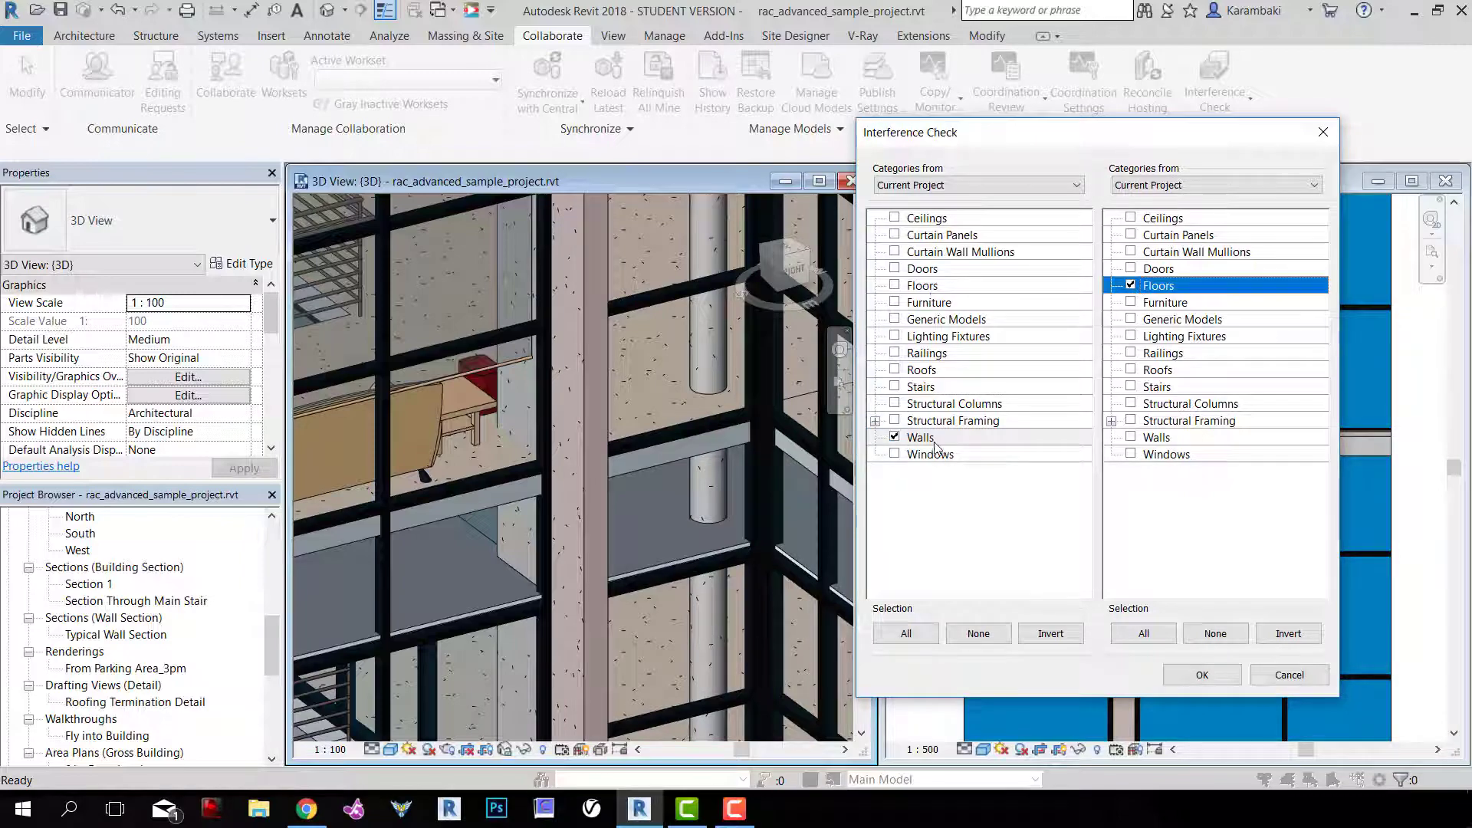
click(1203, 675)
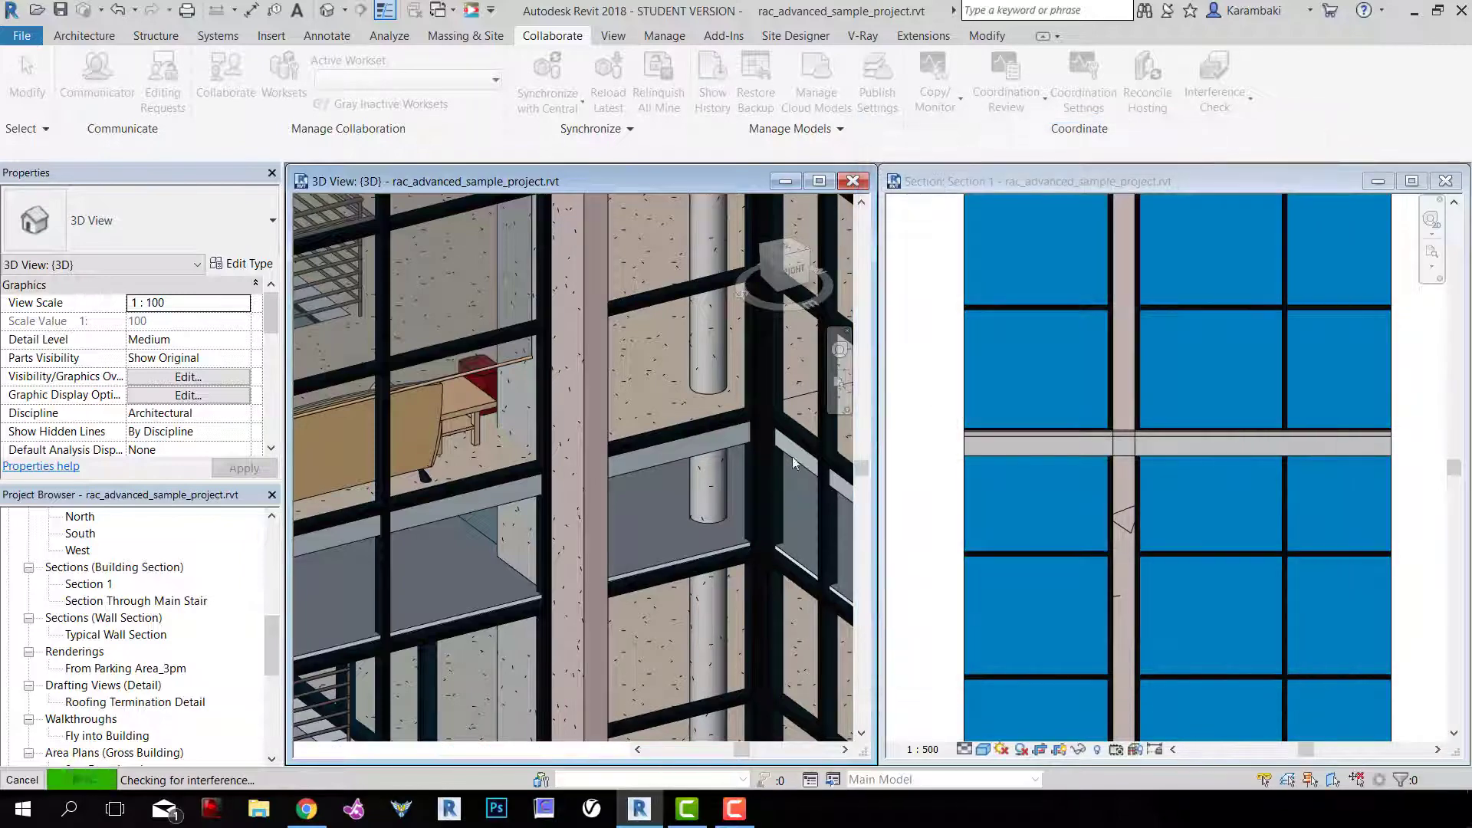
Export the interference report to the Desktop as "Walls and Floors" in HTML format and close the report
click(141, 378)
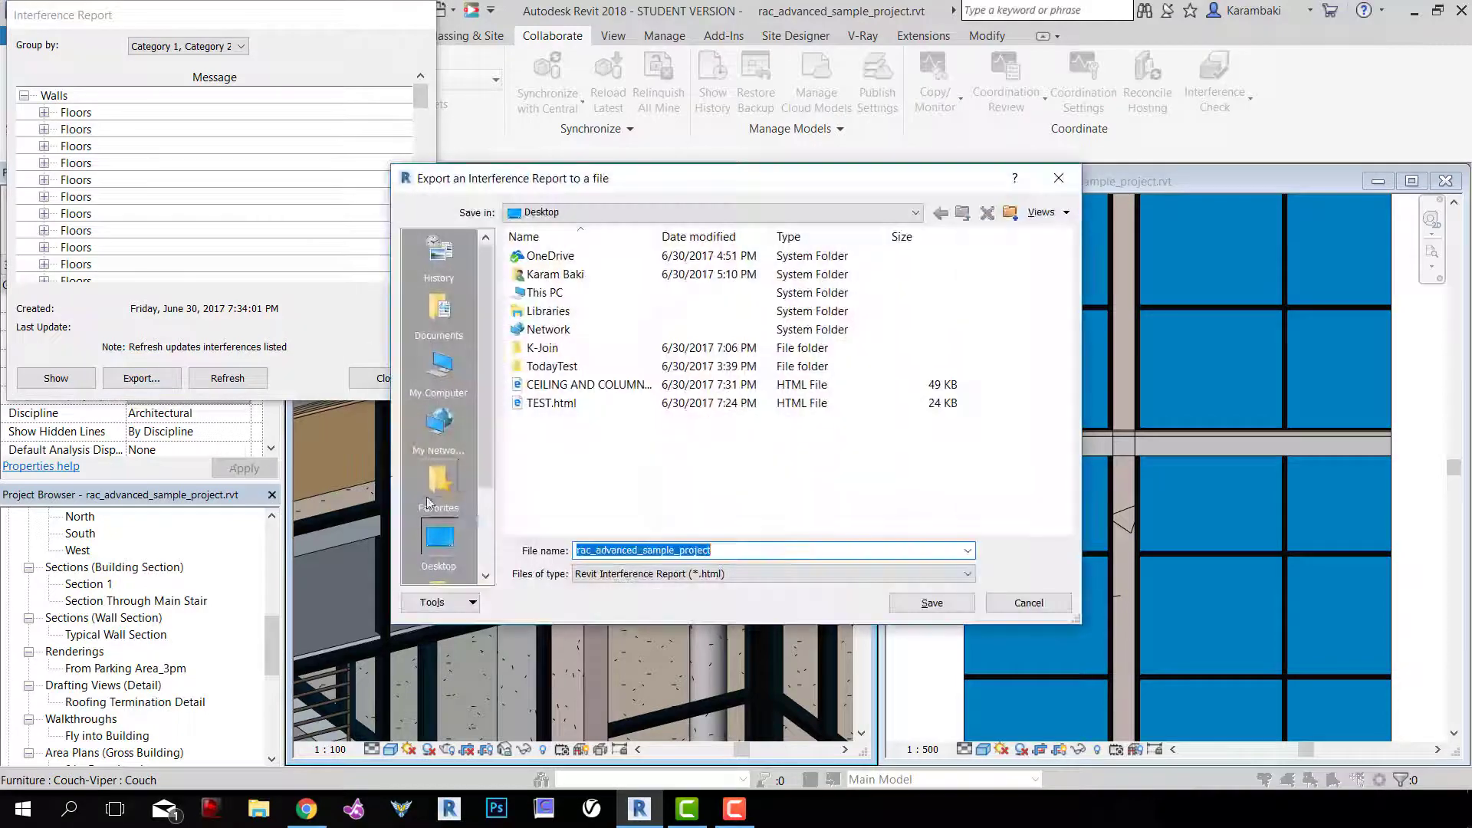
text(Walls and Floors)
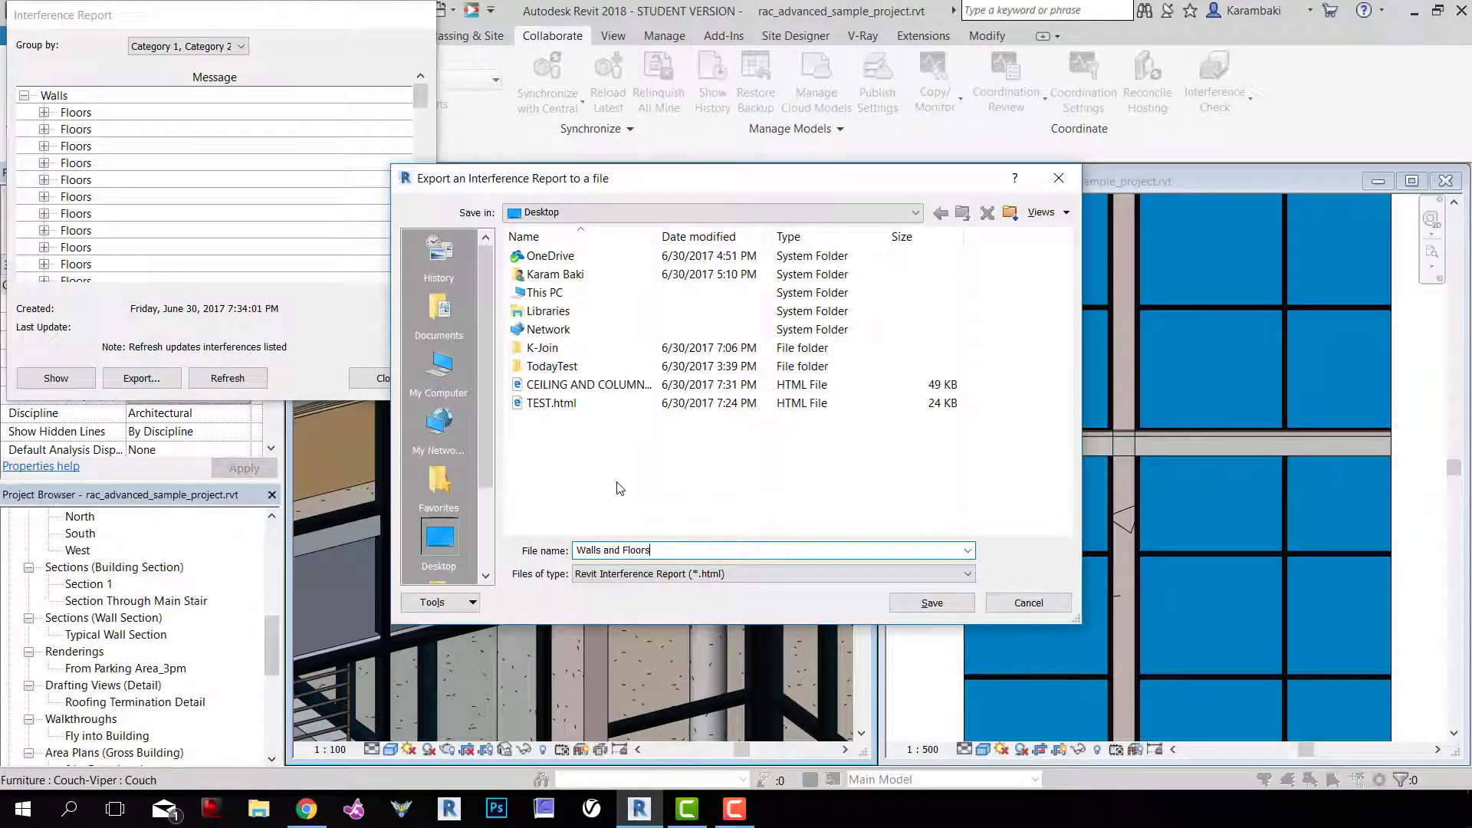
key(Return)
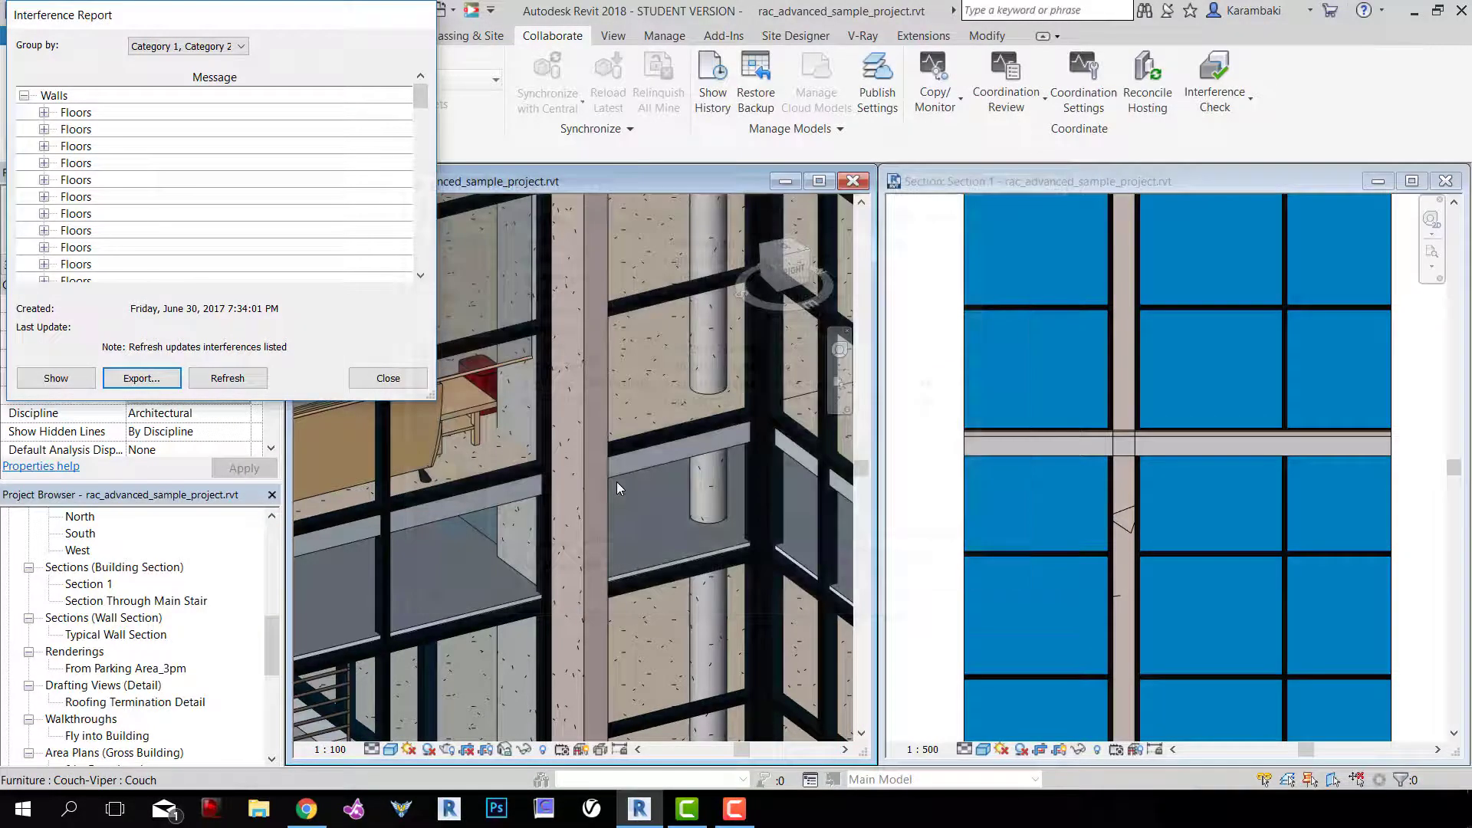
click(355, 382)
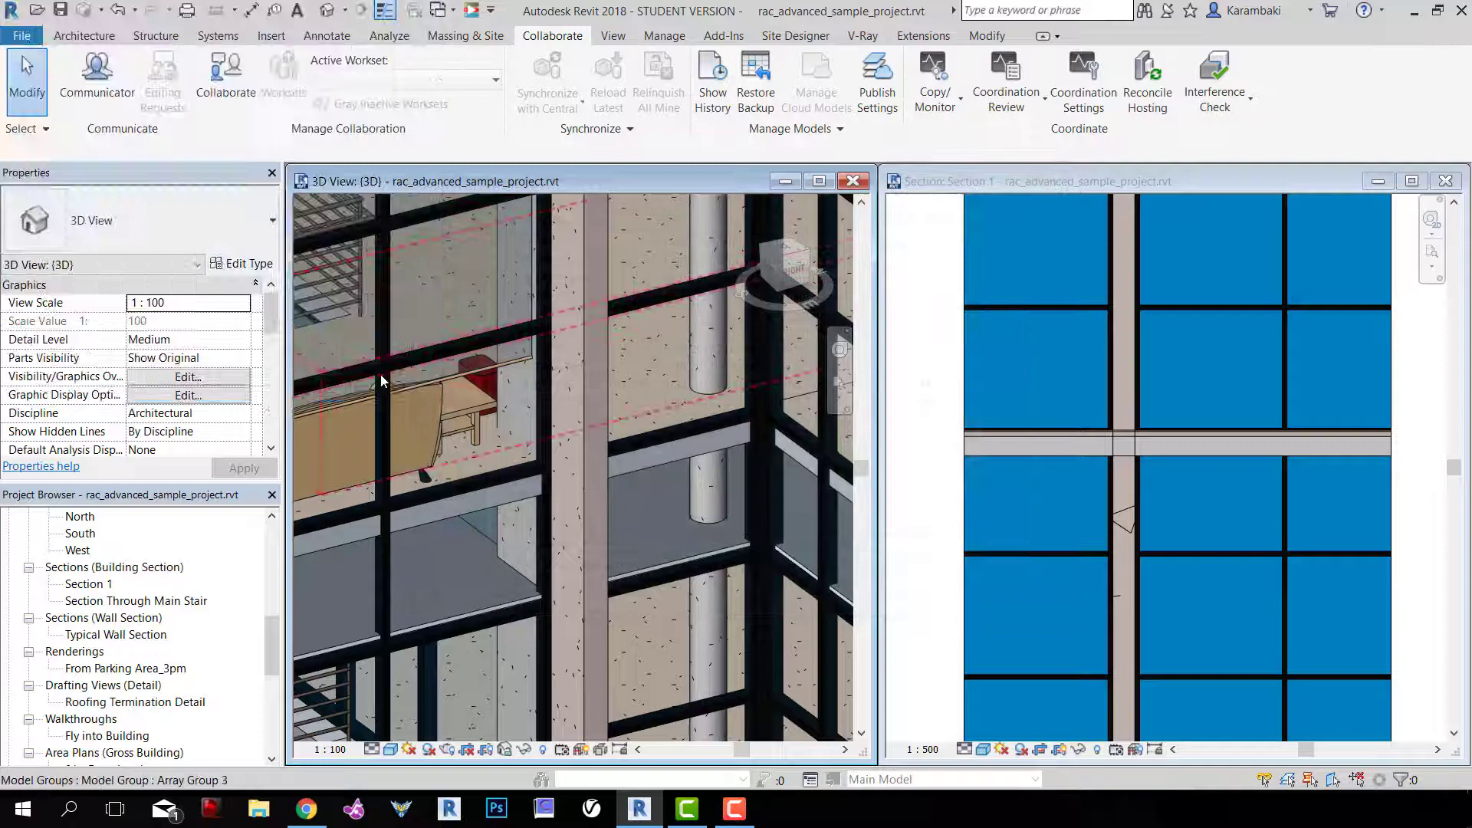
Run the K-Join Interference Check script in Dynamo Player on the Walls and Floors.html report
click(477, 10)
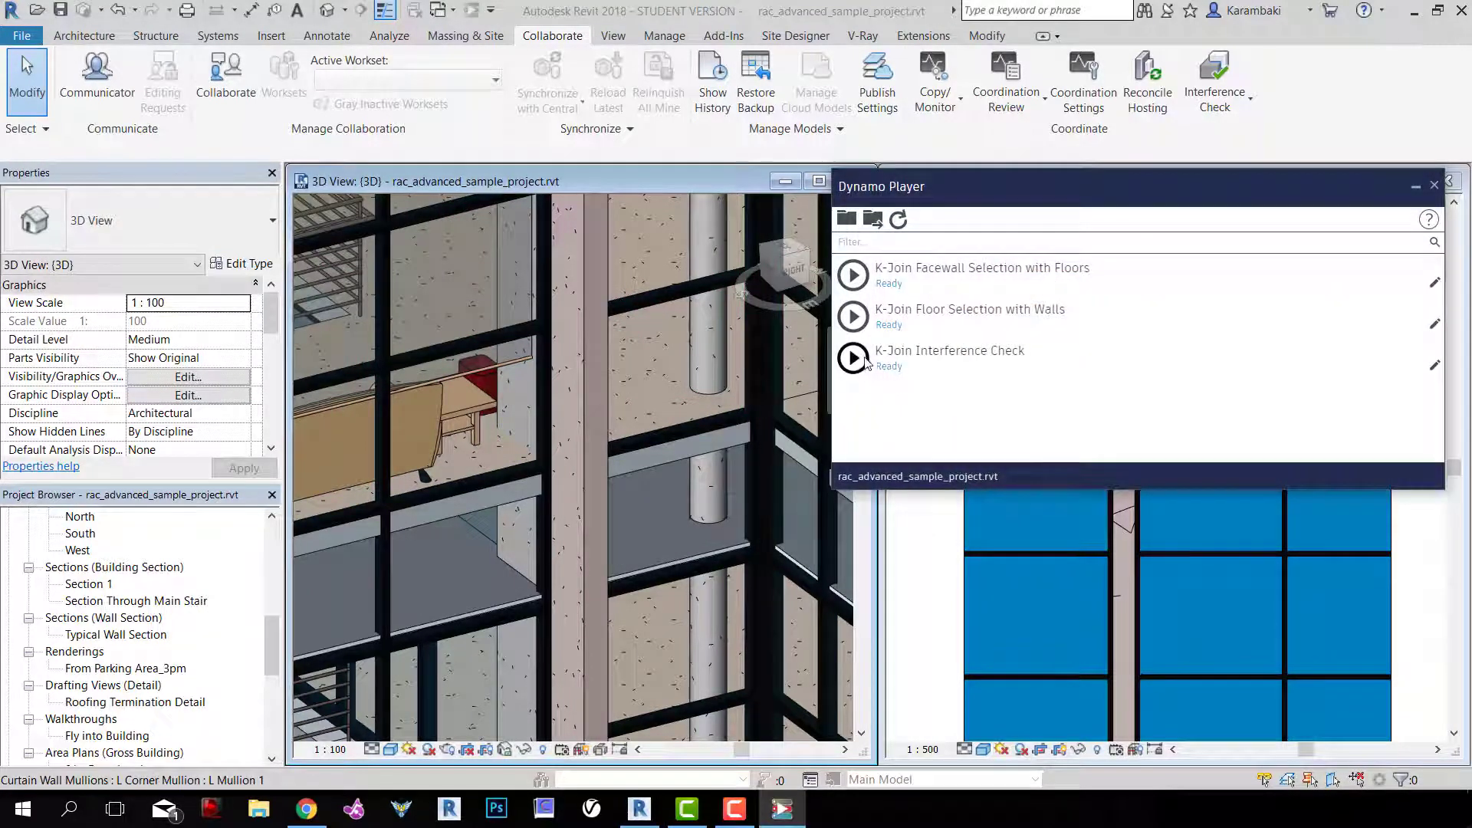
click(865, 361)
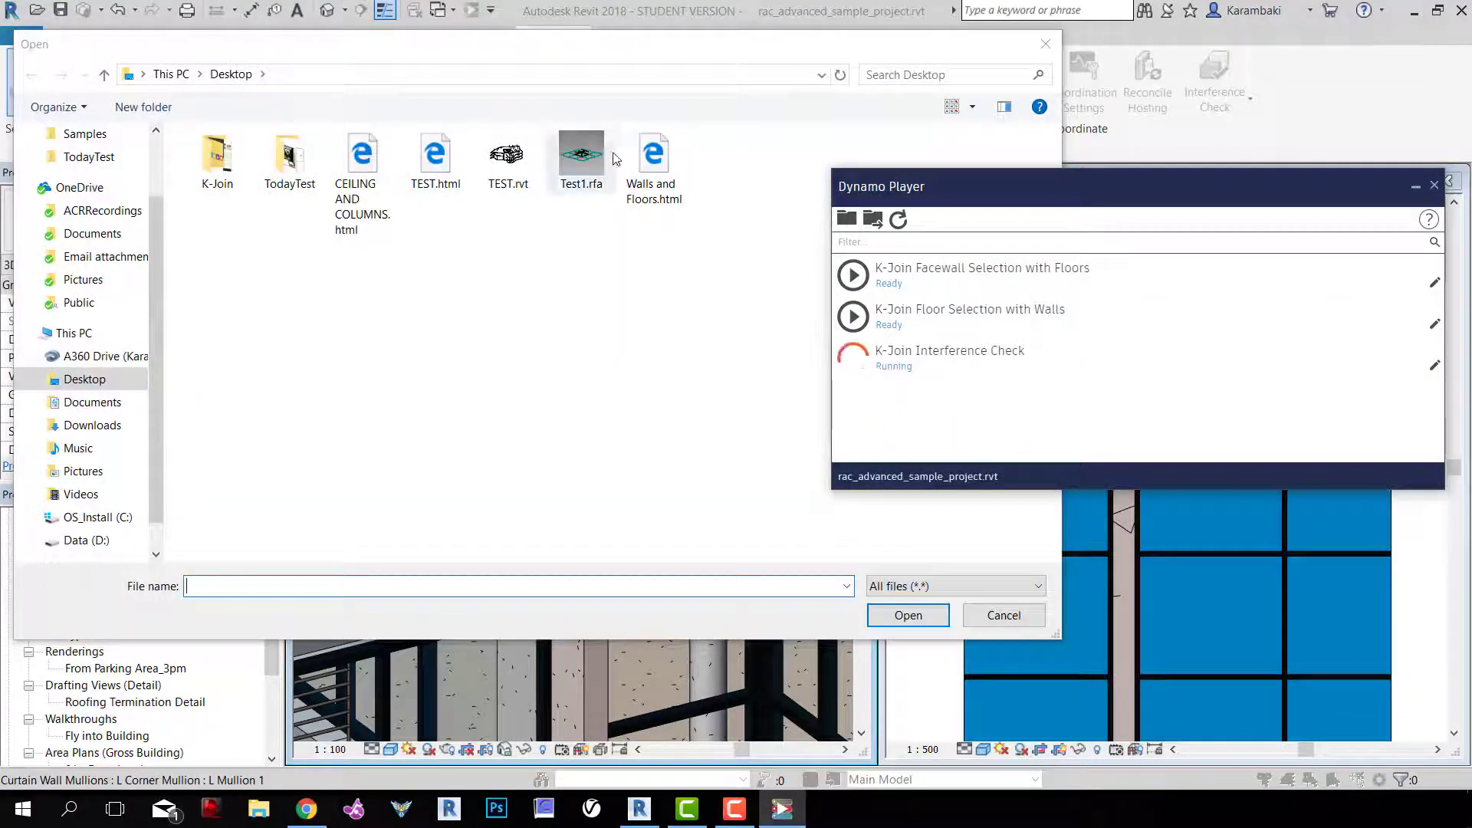
double_click(654, 157)
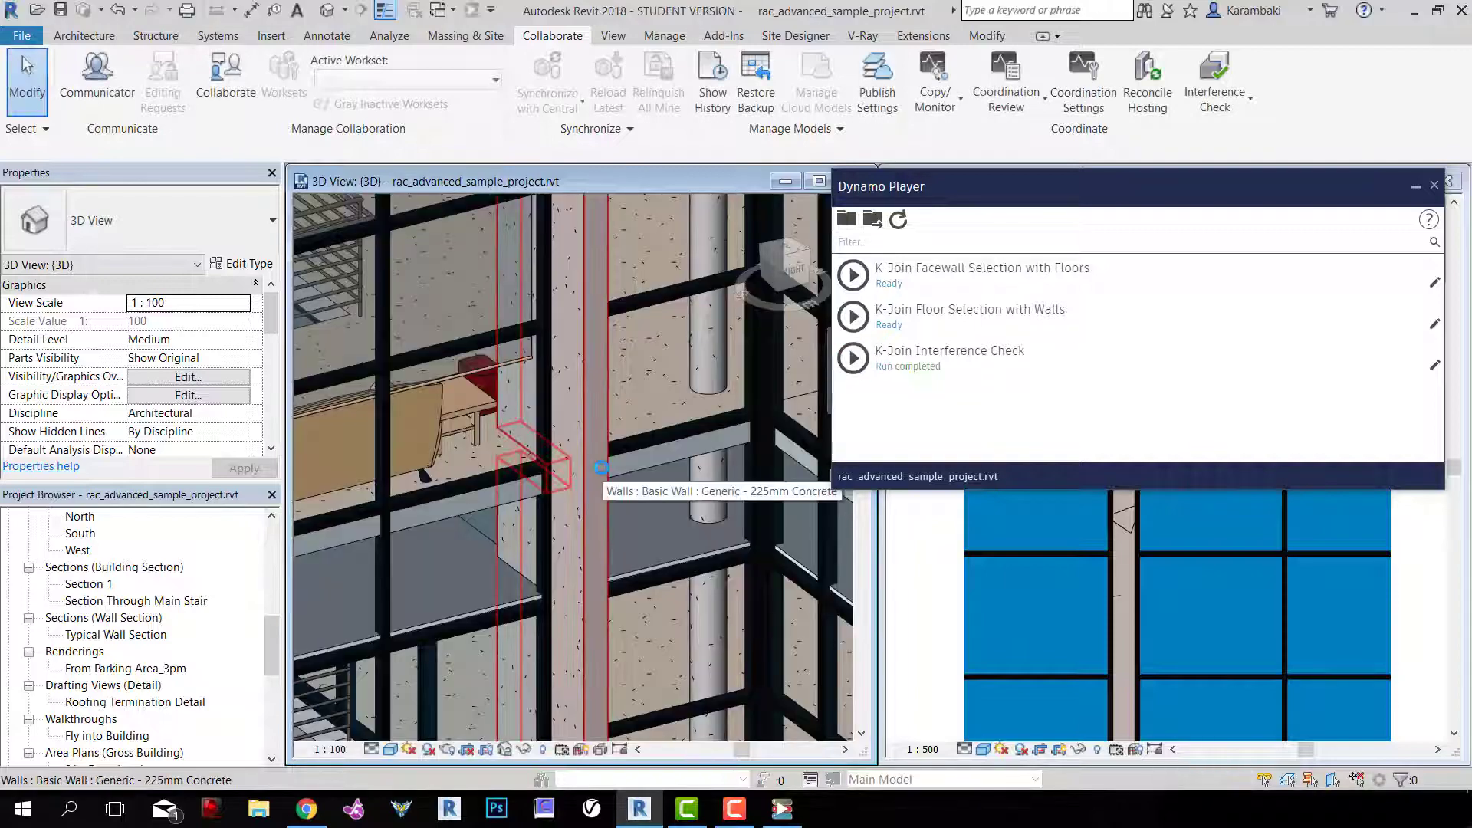
Inspect the 225 mm concrete wall at the inner corner facade in 3D and close Dynamo Player
click(609, 462)
key(Escape)
scroll(559, 461, down, 3)
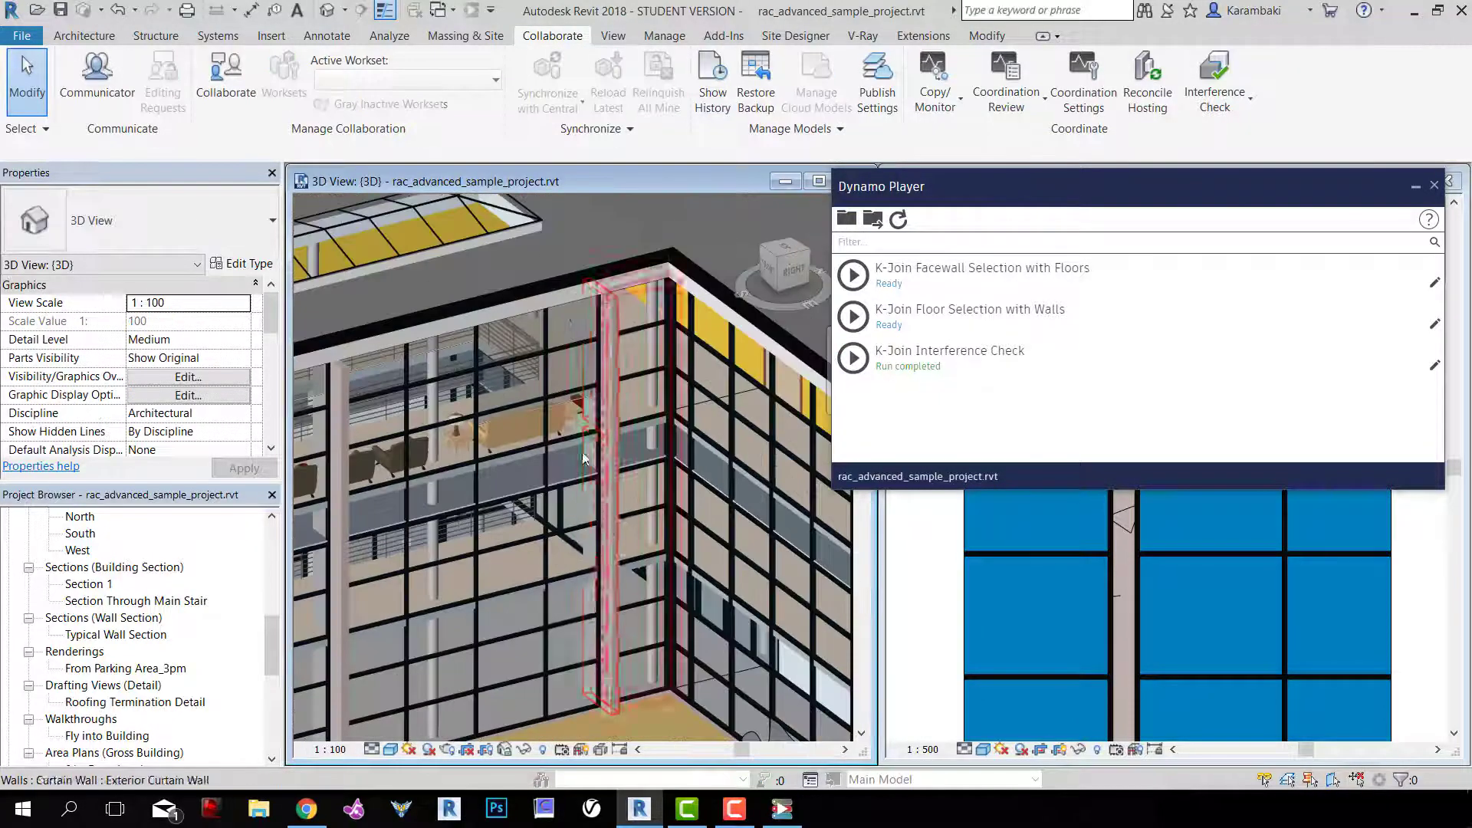
middle_drag(372, 494, 568, 448)
scroll(568, 460, up, 3)
scroll(567, 476, up, 5)
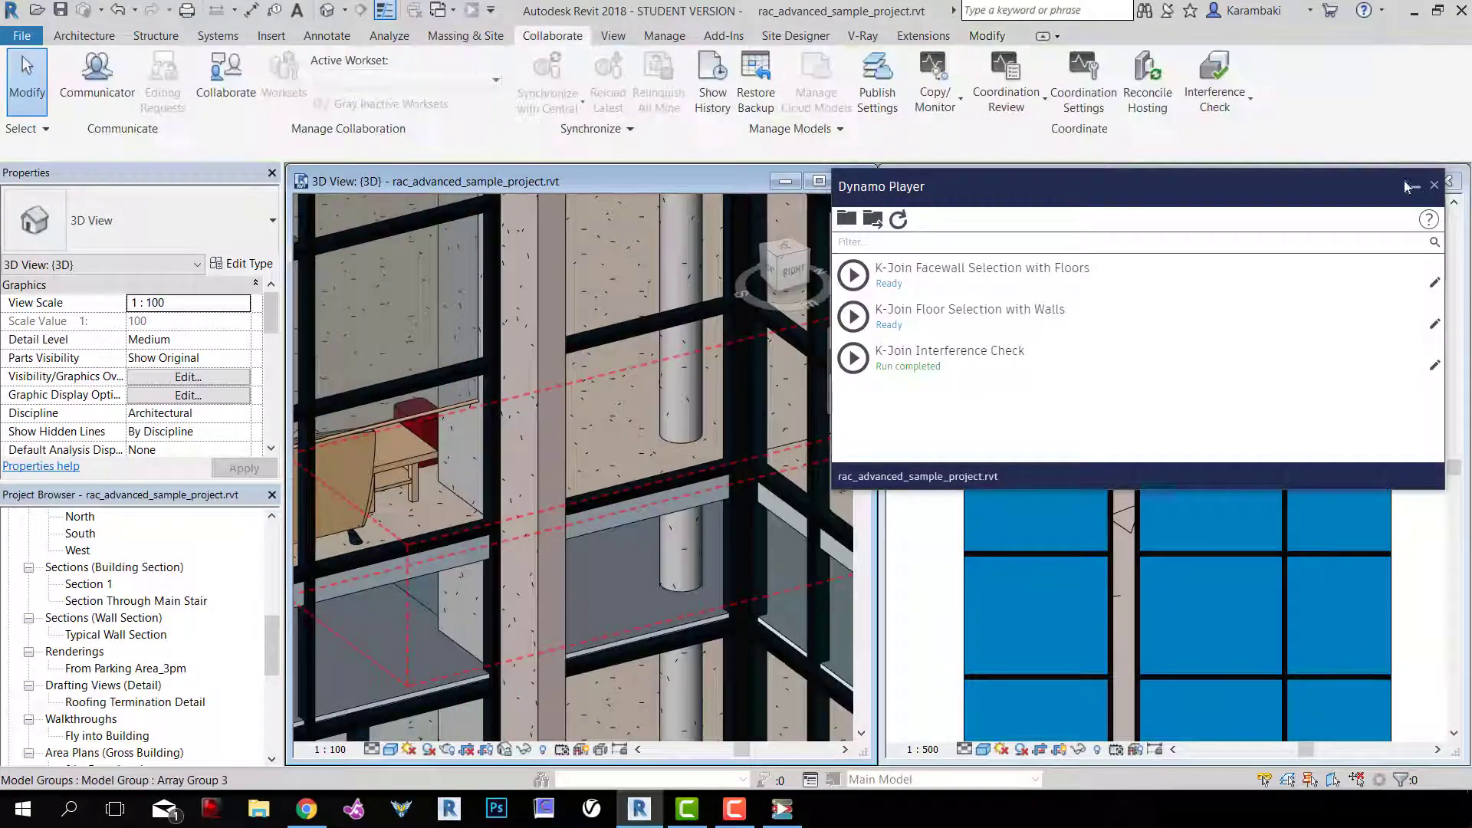
click(1434, 185)
Examine in Section 1 how the concrete wall meets the floors at every level
scroll(1183, 367, up, 5)
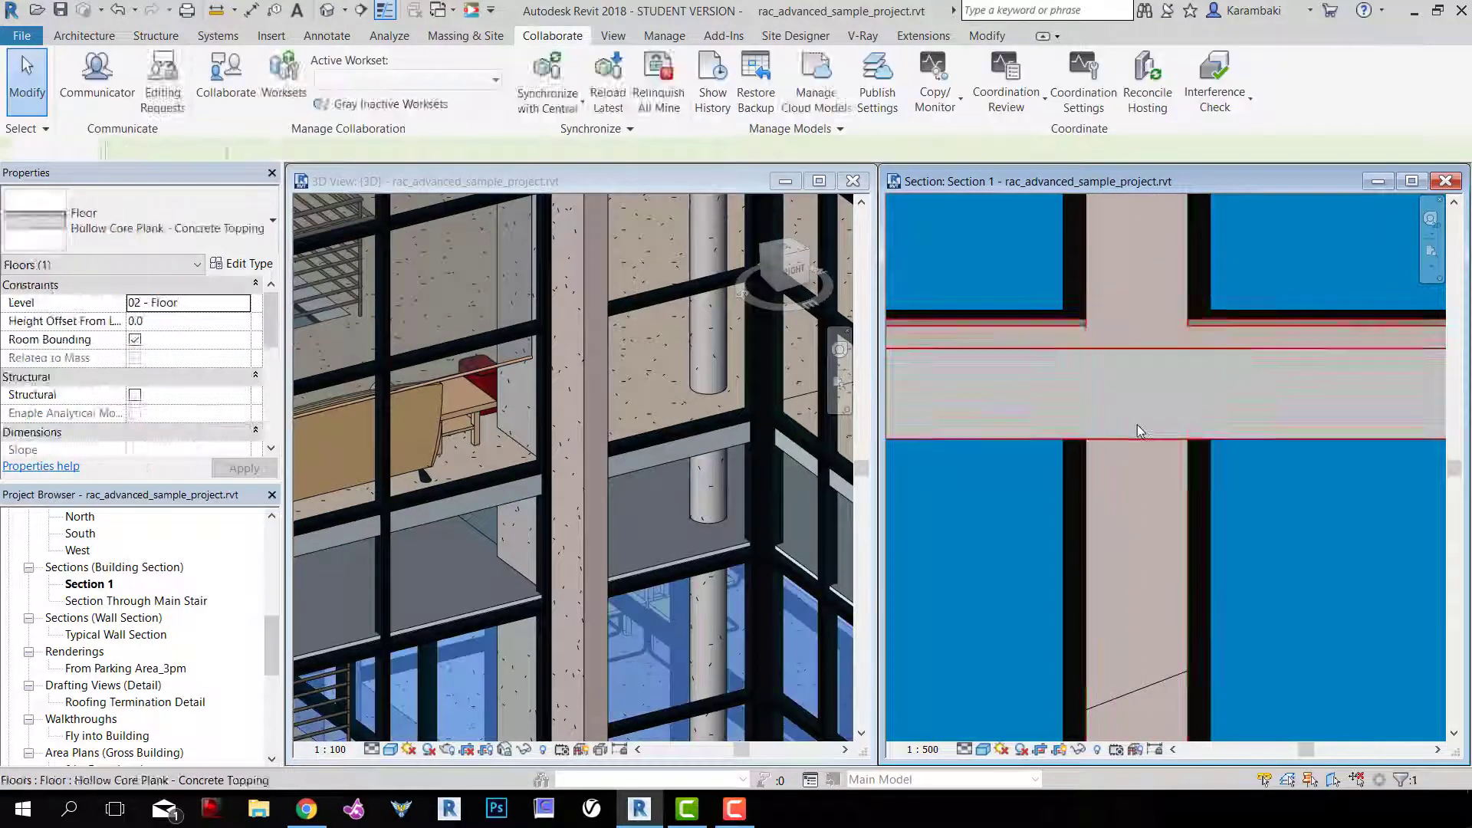
scroll(1137, 425, down, 5)
middle_drag(1200, 278, 1203, 494)
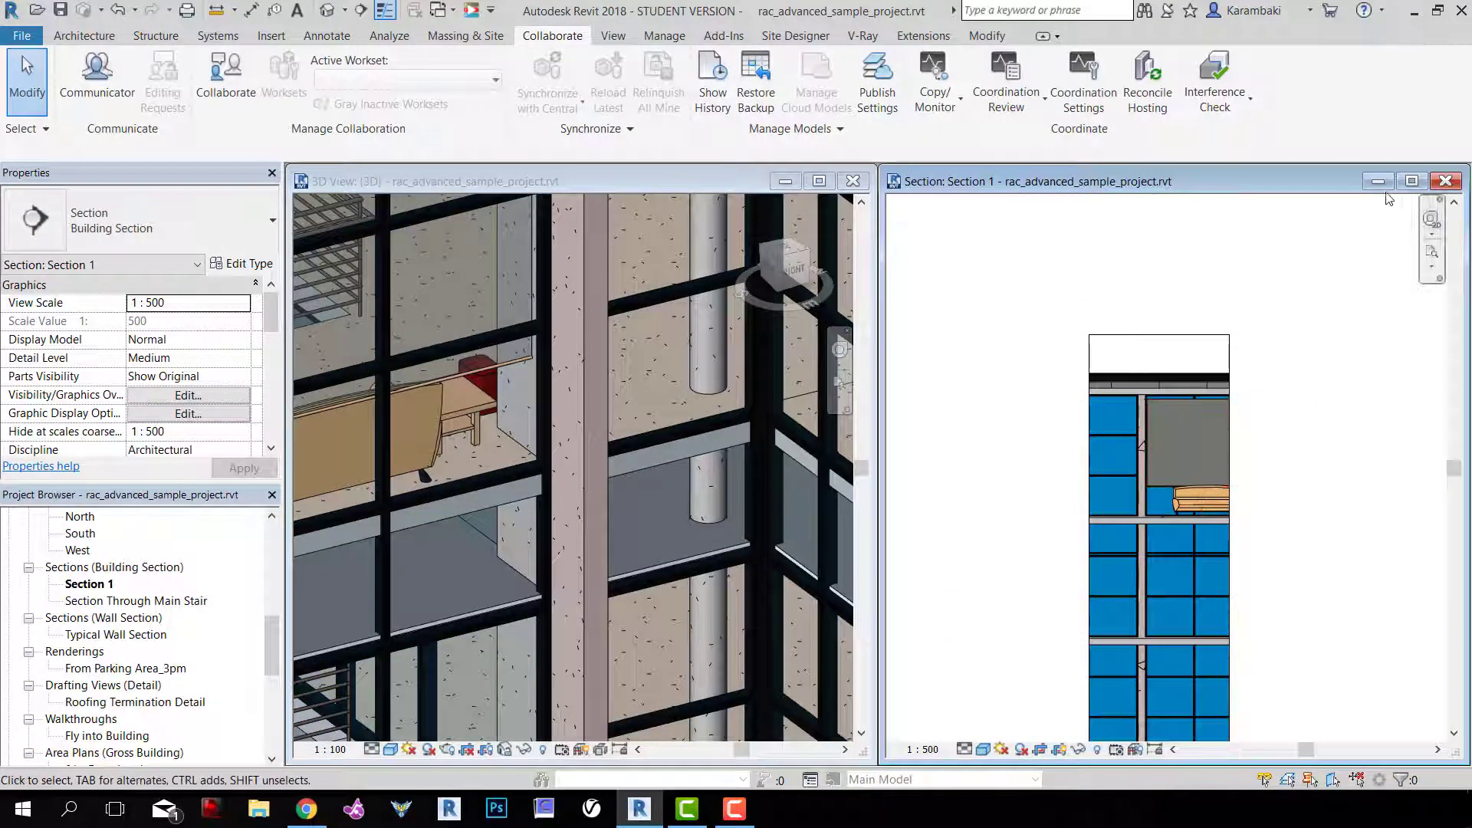
middle_drag(1252, 624, 1310, 489)
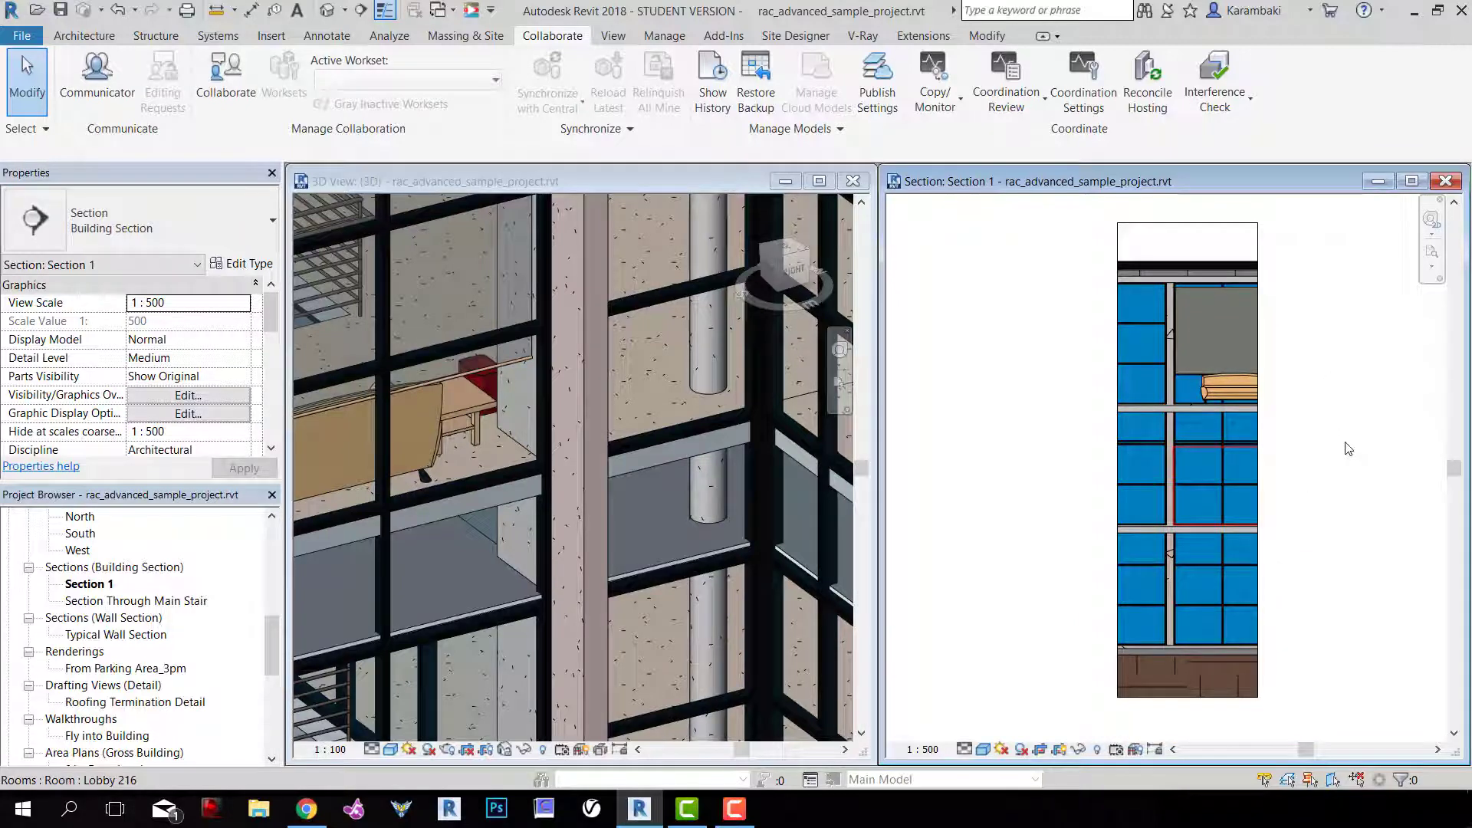
Examine the concrete walls along the courtyard's curtain wall facade in the 3D view
click(592, 422)
scroll(612, 476, down, 5)
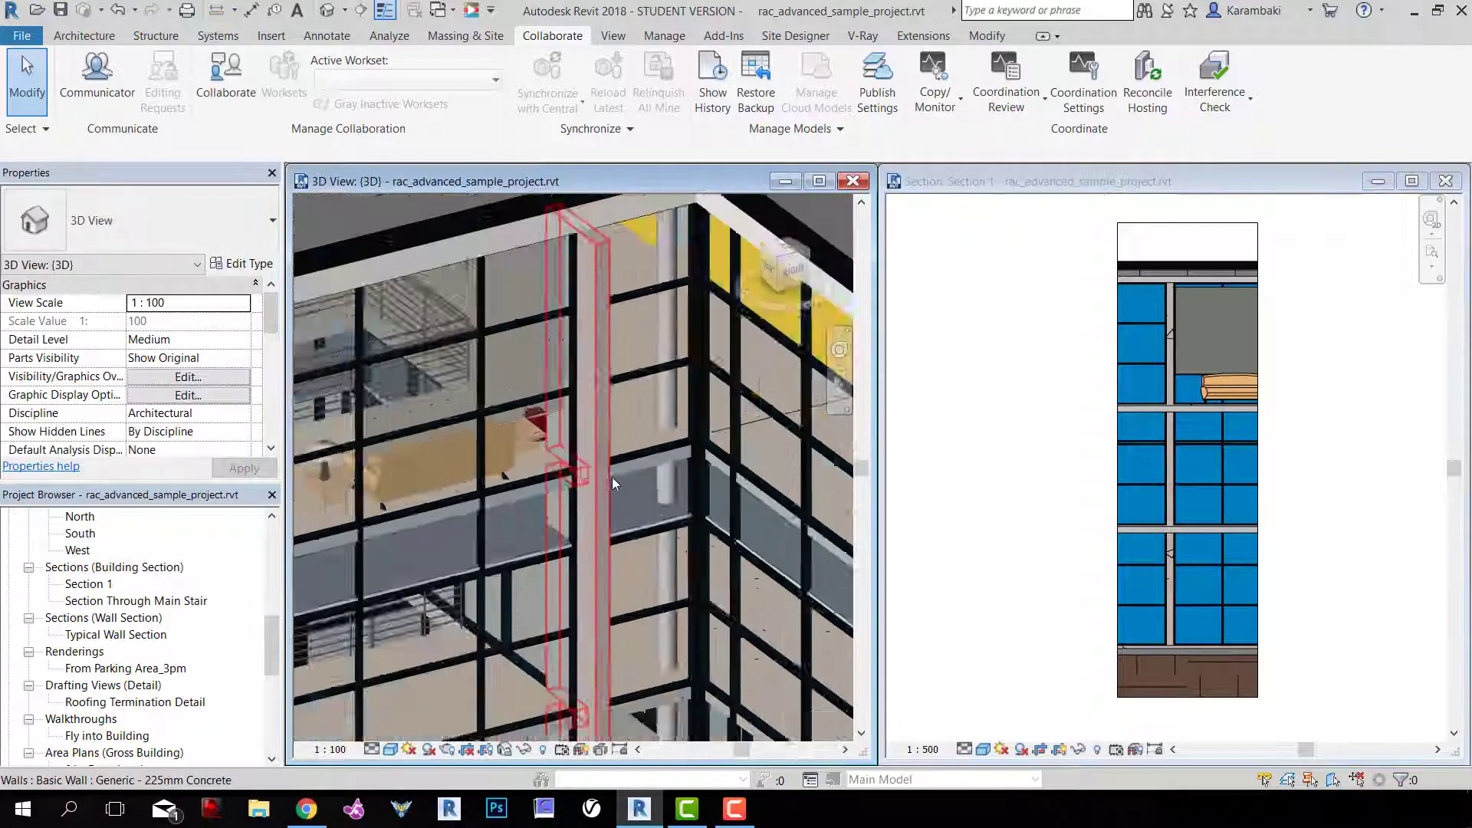
scroll(612, 441, down, 4)
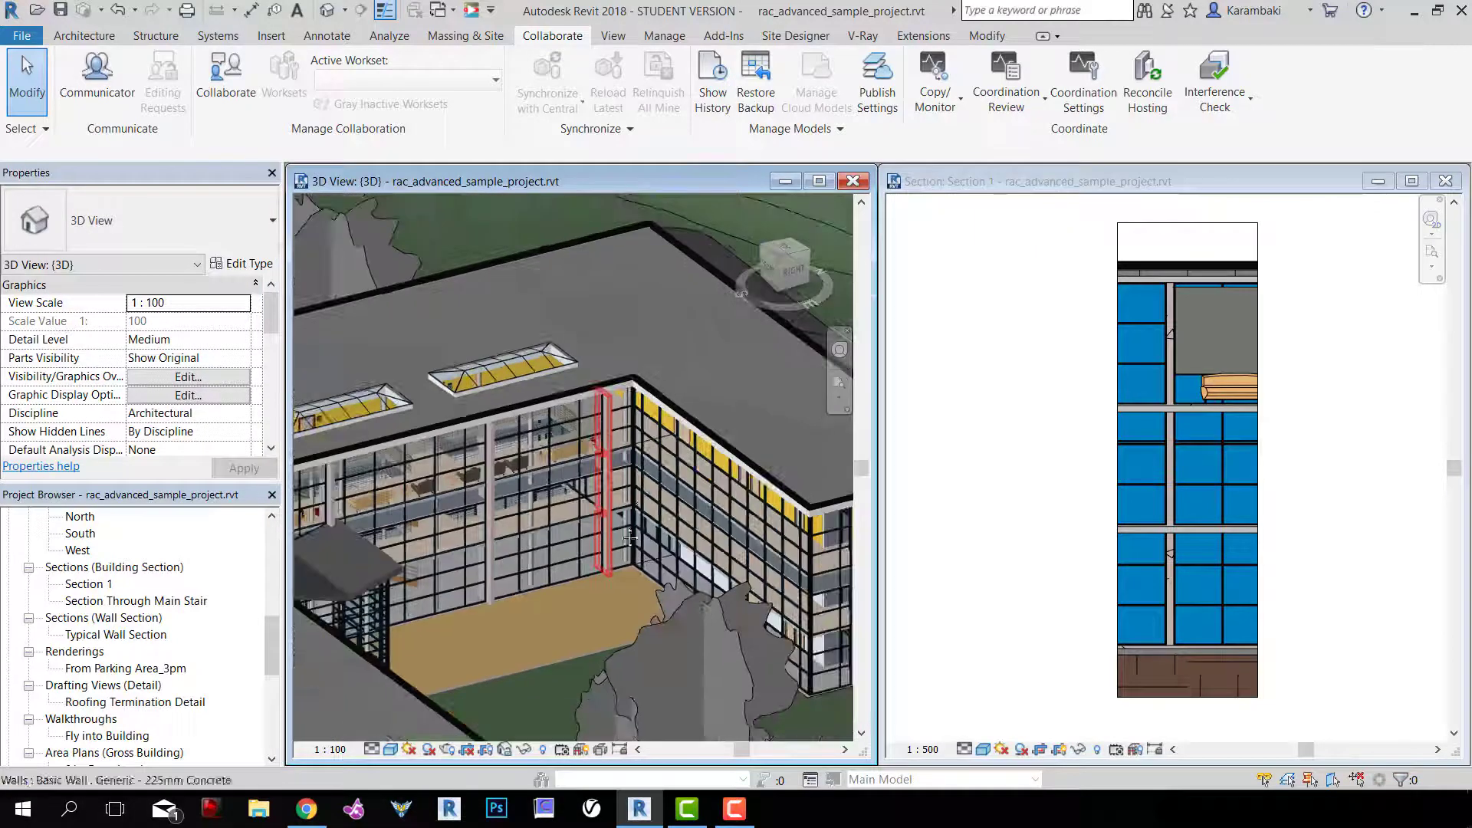
scroll(496, 493, up, 6)
middle_drag(592, 386, 431, 395)
shift+middle_drag(630, 463, 620, 500)
click(635, 461)
key(Escape)
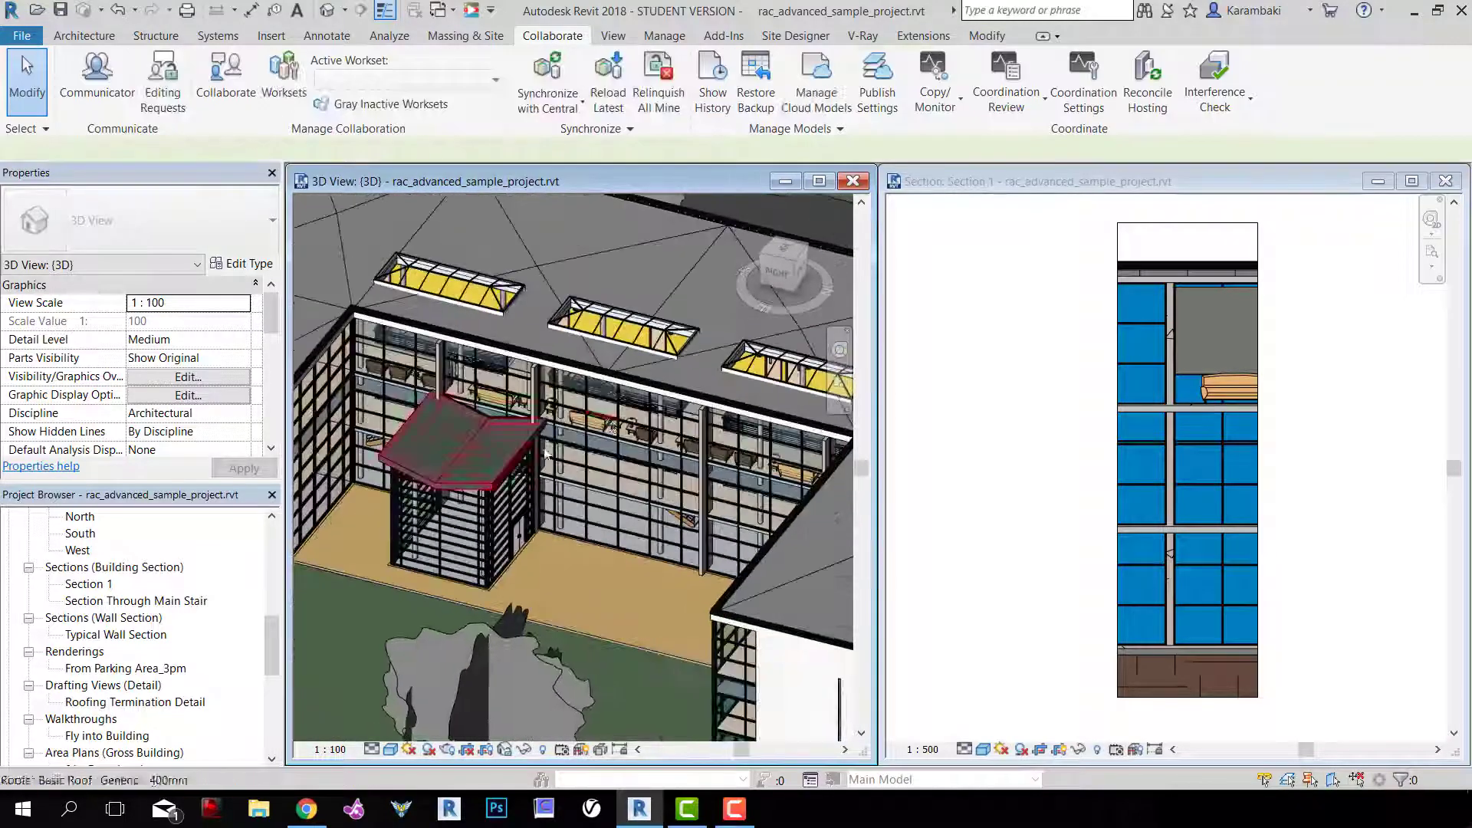